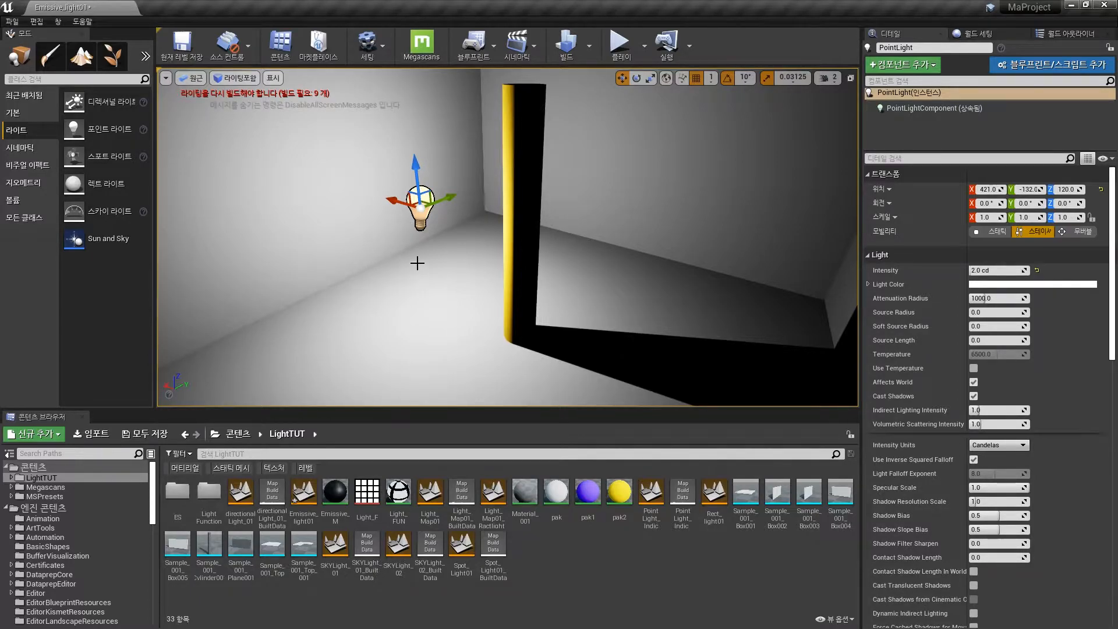
Step: Select the yellow cylinder and examine it and its cast shadow from several angles
{"action": "left_click", "coordinate": [509, 227]}
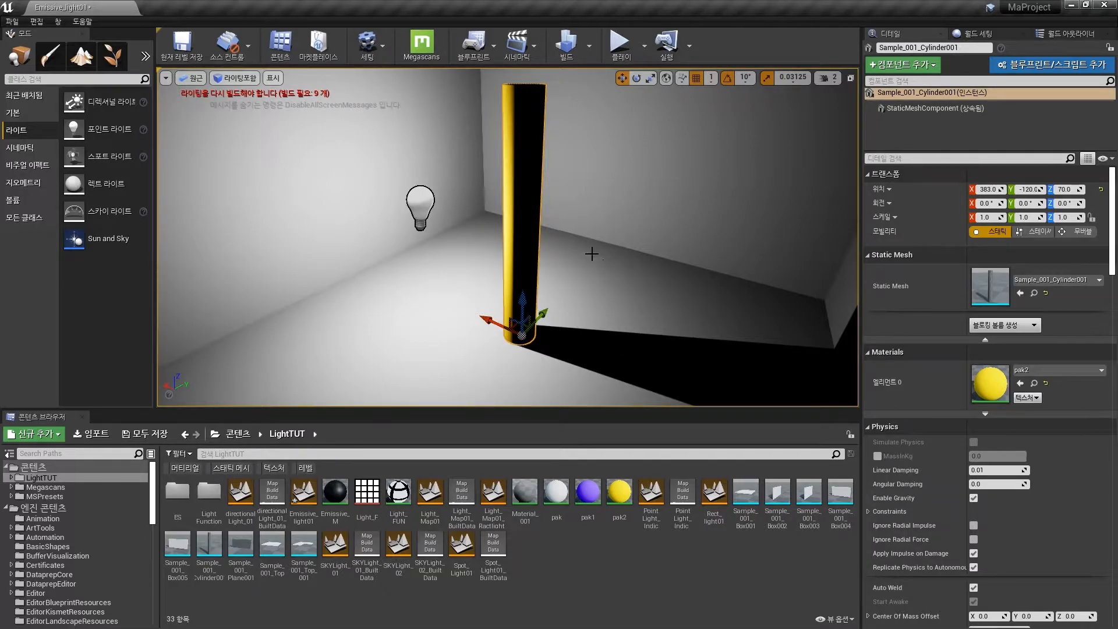
{"action": "key", "text": "a"}
{"action": "right_click_drag", "start_coordinate": [592, 254], "coordinate": [716, 250]}
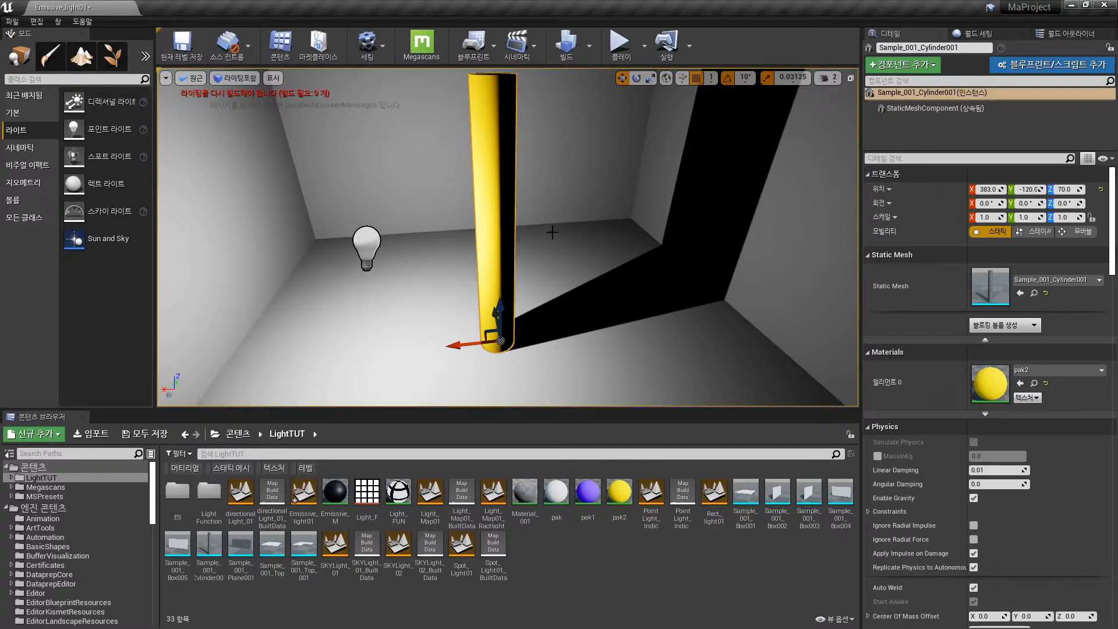
{"action": "mouse_move", "coordinate": [561, 222]}
{"action": "left_mouse_down", "text": "alt"}
{"action": "mouse_move", "coordinate": [559, 174]}
{"action": "mouse_move", "coordinate": [535, 174]}
{"action": "mouse_move", "coordinate": [512, 227]}
{"action": "mouse_move", "coordinate": [566, 230]}
{"action": "left_mouse_up", "text": "alt"}
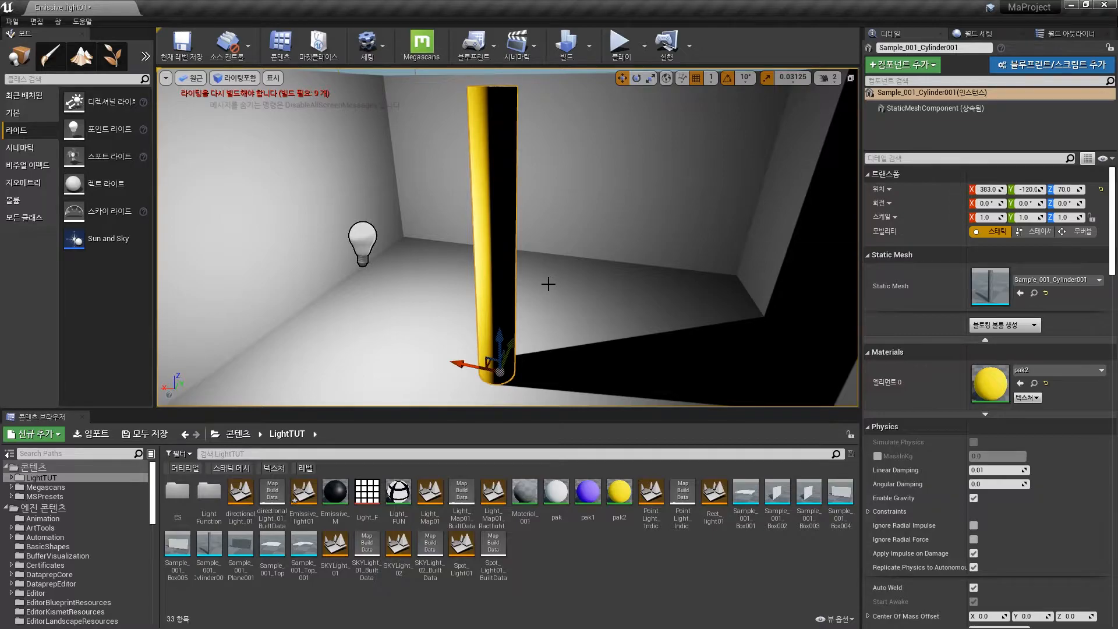
{"action": "mouse_move", "coordinate": [524, 278]}
{"action": "left_mouse_down", "text": "alt"}
{"action": "mouse_move", "coordinate": [568, 269]}
{"action": "mouse_move", "coordinate": [531, 268]}
{"action": "left_mouse_up", "text": "alt"}
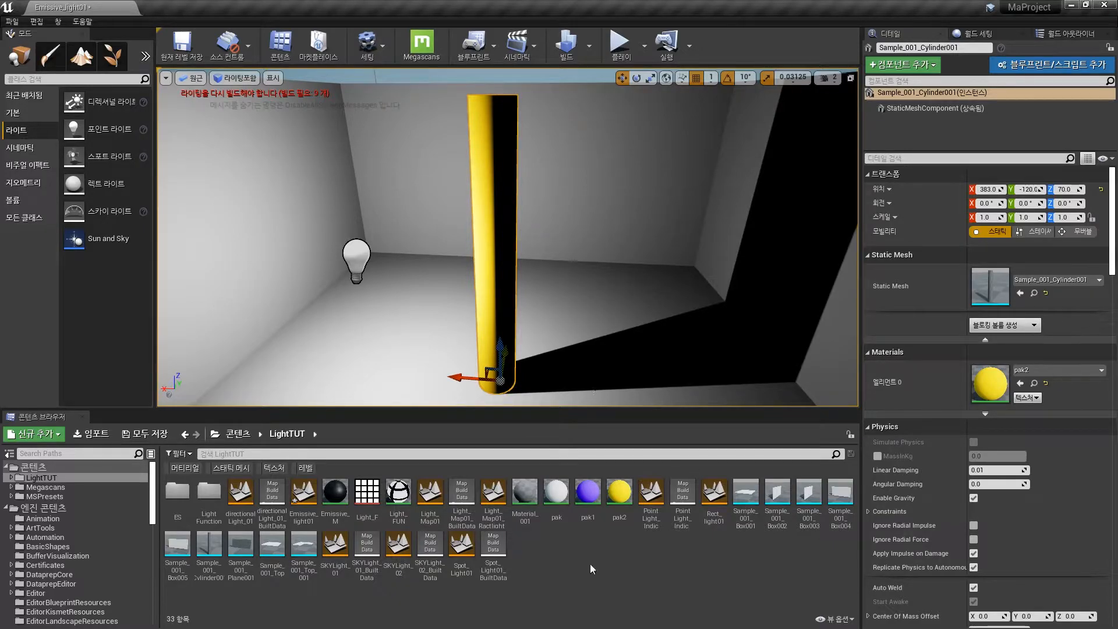
{"action": "left_click_drag", "start_coordinate": [498, 292], "coordinate": [625, 312], "text": "alt"}
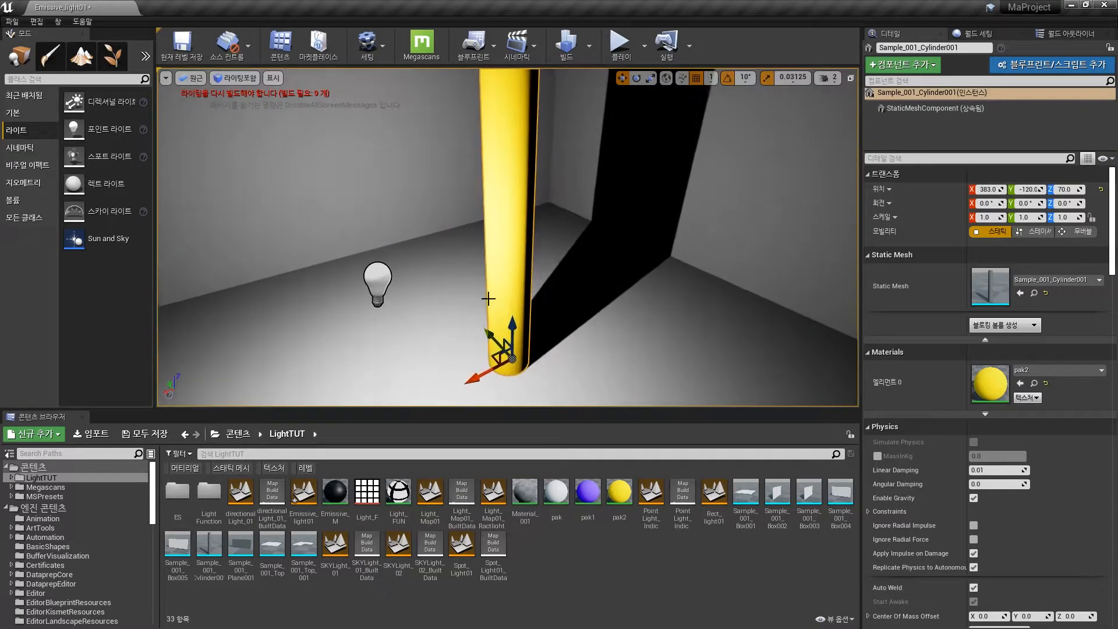
Step: Move the point light near the yellow cylinder to about X 426, Y -143, keeping its height
{"action": "left_click", "coordinate": [379, 278]}
{"action": "left_click_drag", "start_coordinate": [499, 284], "coordinate": [408, 291], "text": "alt"}
{"action": "mouse_move", "coordinate": [613, 298]}
{"action": "right_mouse_down"}
{"action": "mouse_move", "coordinate": [603, 291]}
{"action": "mouse_move", "coordinate": [632, 314]}
{"action": "mouse_move", "coordinate": [612, 298]}
{"action": "right_mouse_up"}
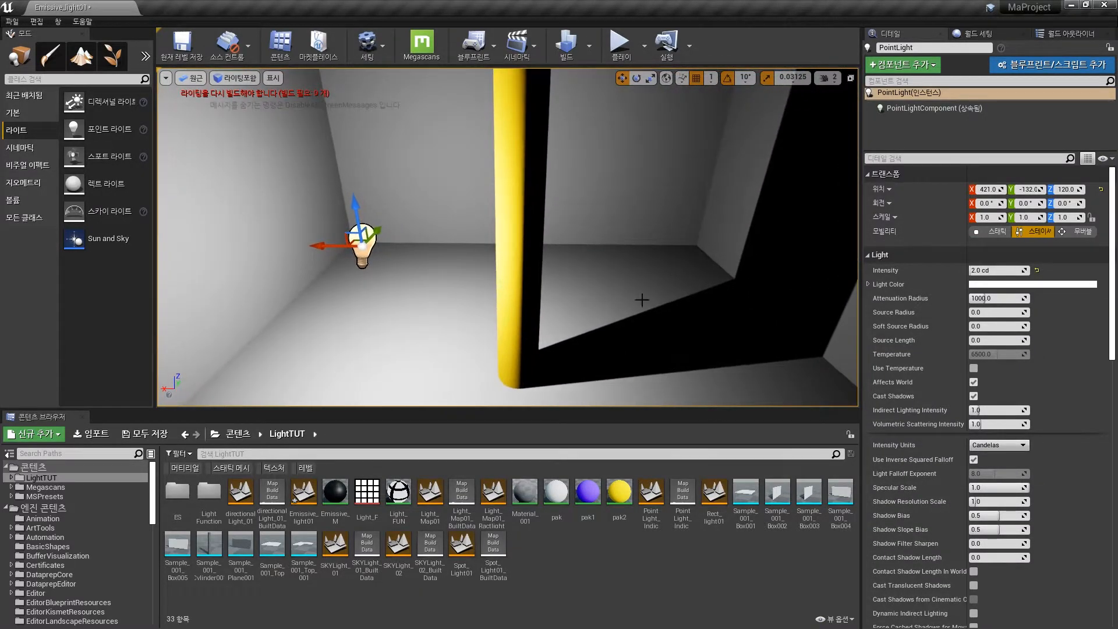
{"action": "right_click_drag", "start_coordinate": [495, 292], "coordinate": [433, 274]}
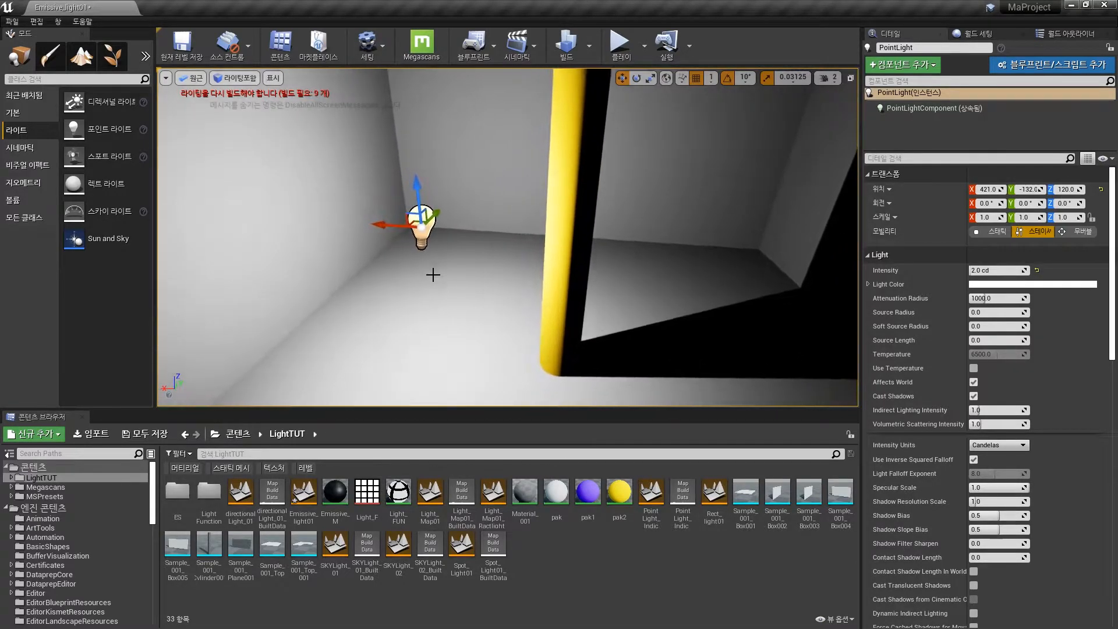
{"action": "left_click_drag", "start_coordinate": [416, 222], "coordinate": [371, 234]}
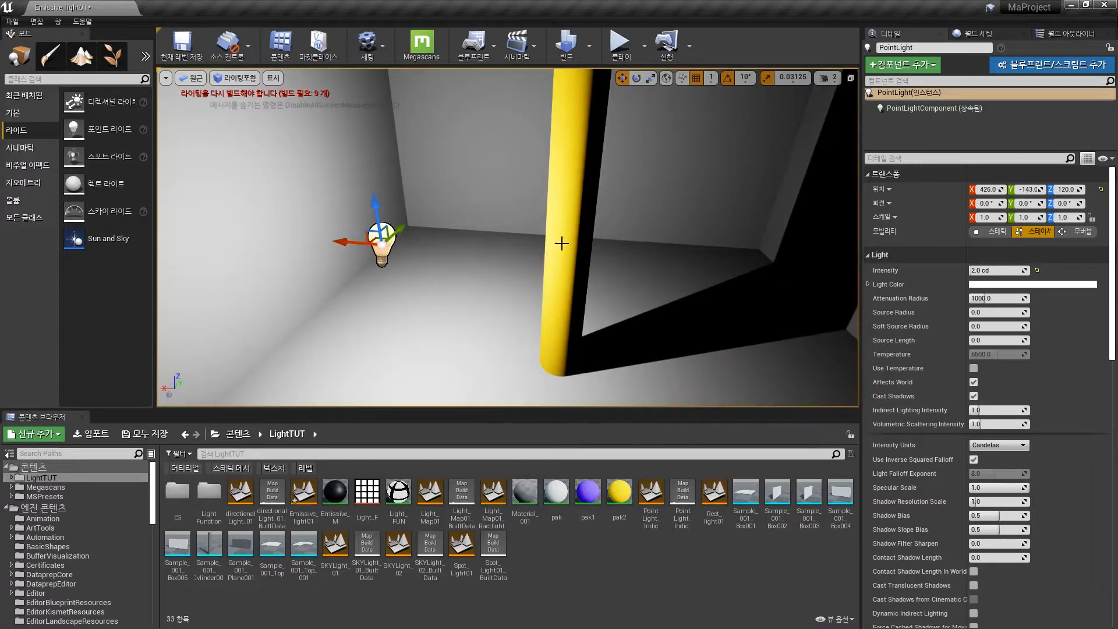
Step: Select the yellow cylinder and inspect its lit side and the shadow it casts across the room
{"action": "left_click", "coordinate": [570, 215]}
{"action": "right_click_drag", "start_coordinate": [544, 254], "coordinate": [526, 274]}
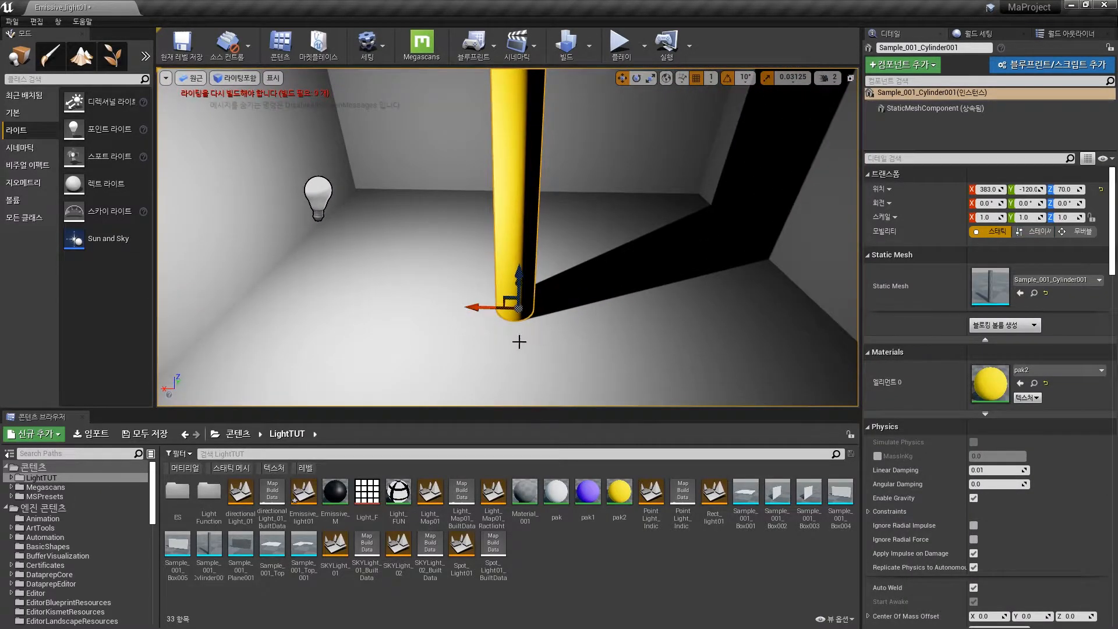
{"action": "right_click_drag", "start_coordinate": [553, 273], "coordinate": [545, 205]}
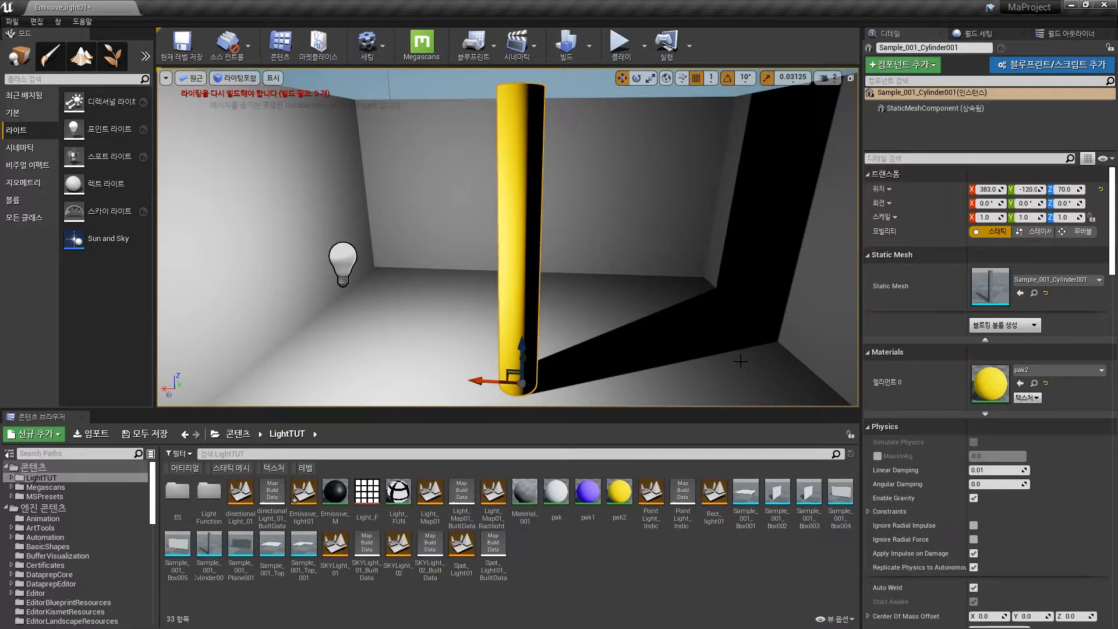
{"action": "key", "text": "d"}
{"action": "right_click_drag", "start_coordinate": [652, 263], "coordinate": [599, 302]}
{"action": "key", "text": "s"}
{"action": "key", "text": "w"}
{"action": "key", "text": "s"}
{"action": "key", "text": "w"}
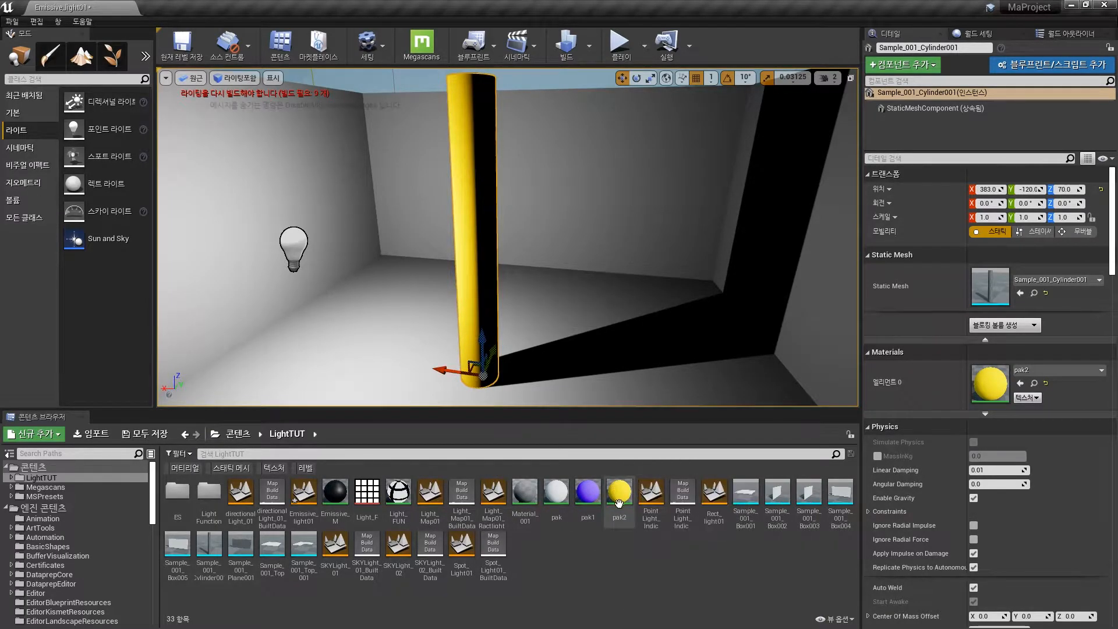
Step: Create a new material named Emissive_M2 in the LightTUT folder
{"action": "right_click", "coordinate": [584, 548]}
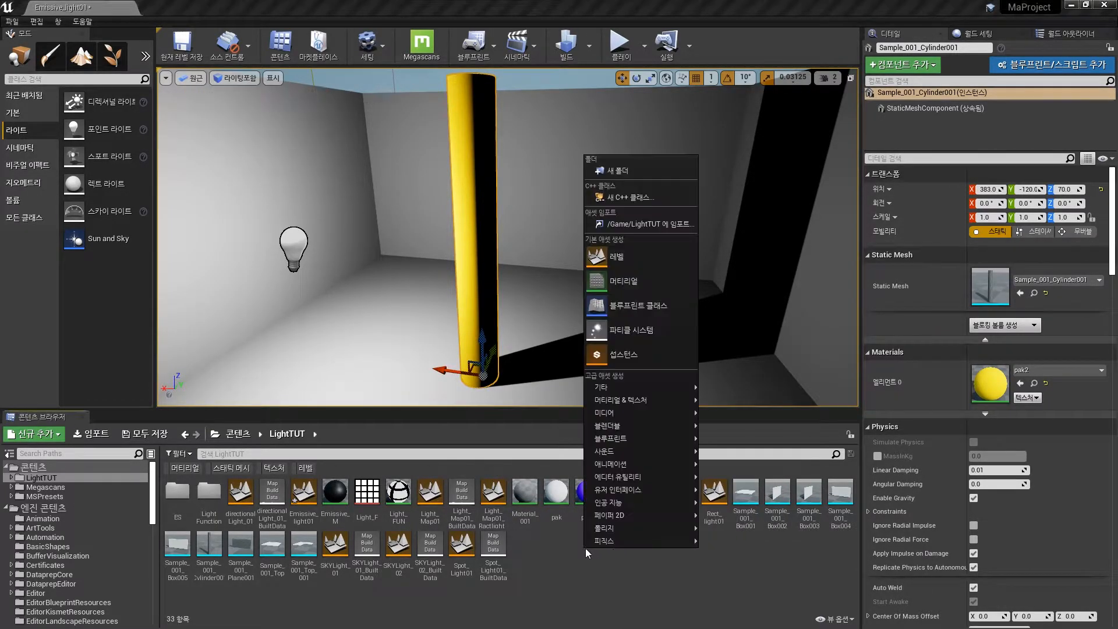
{"action": "left_click", "coordinate": [639, 289]}
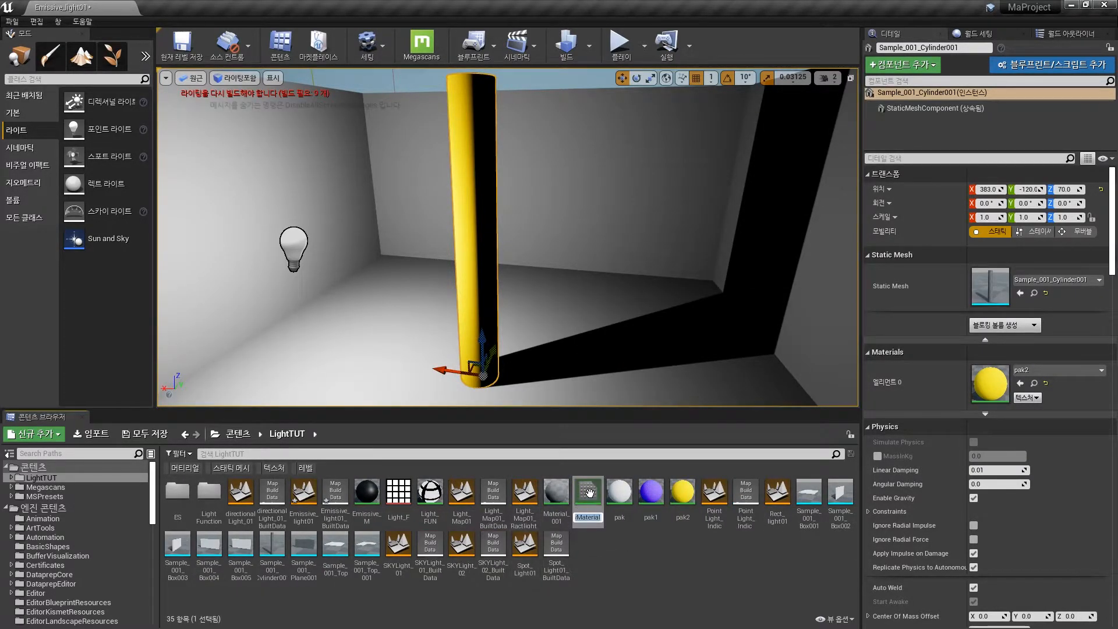
{"action": "type", "text": "Emissive_M"}
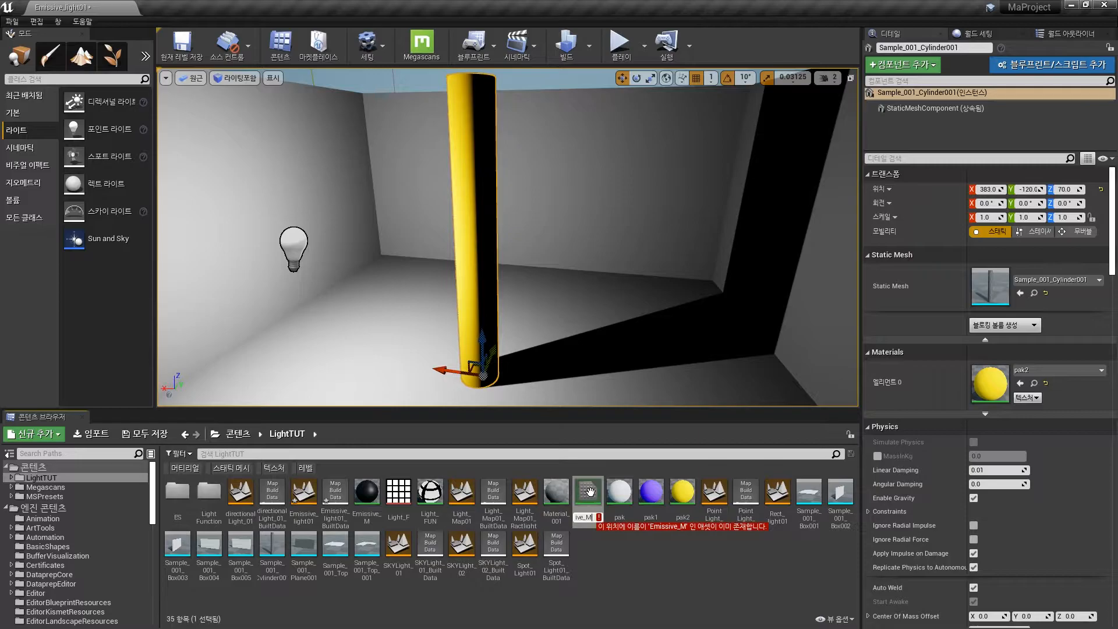
{"action": "type", "text": "2"}
{"action": "key", "text": "Return"}
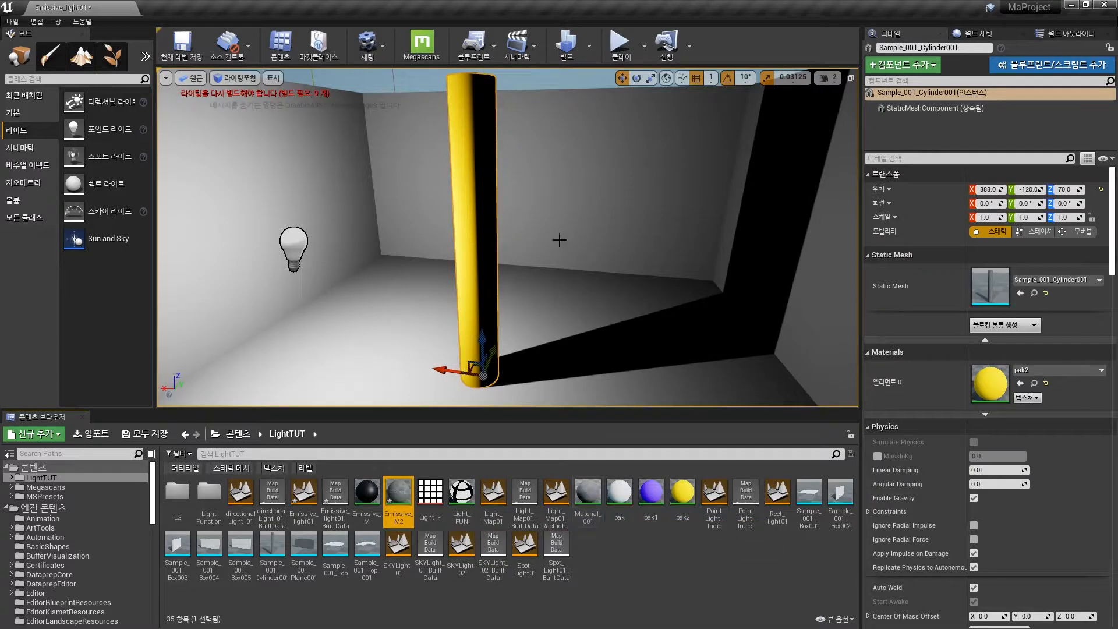
Step: Open the Emissive_M2 material for editing and arrange its window and graph so the result node has free space beside it
{"action": "double_click", "coordinate": [415, 496]}
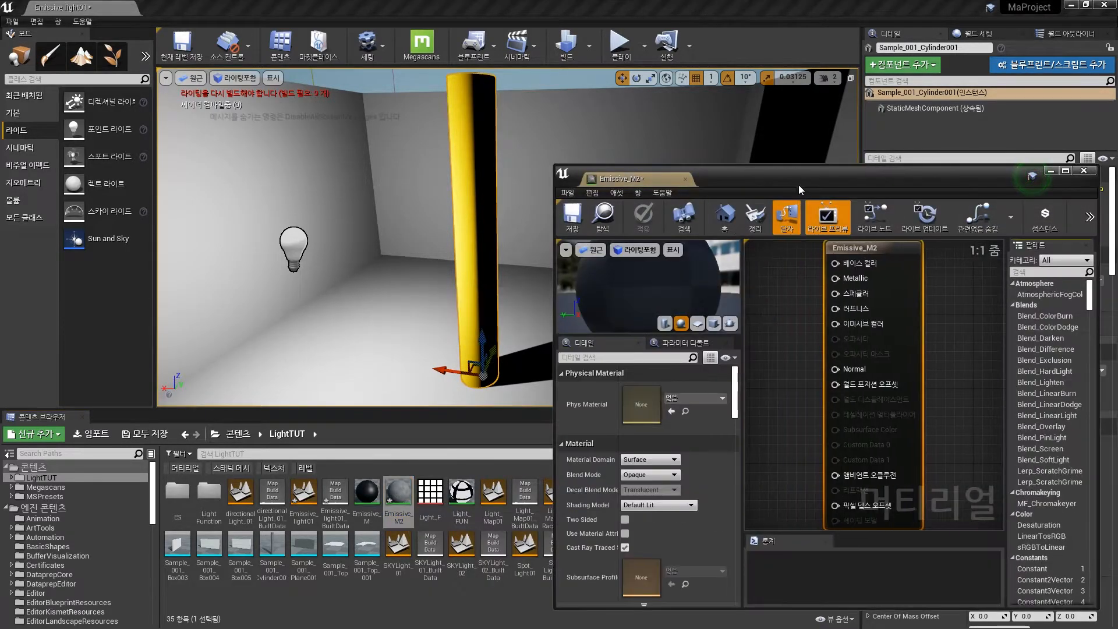
{"action": "left_click_drag", "start_coordinate": [864, 183], "coordinate": [825, 156]}
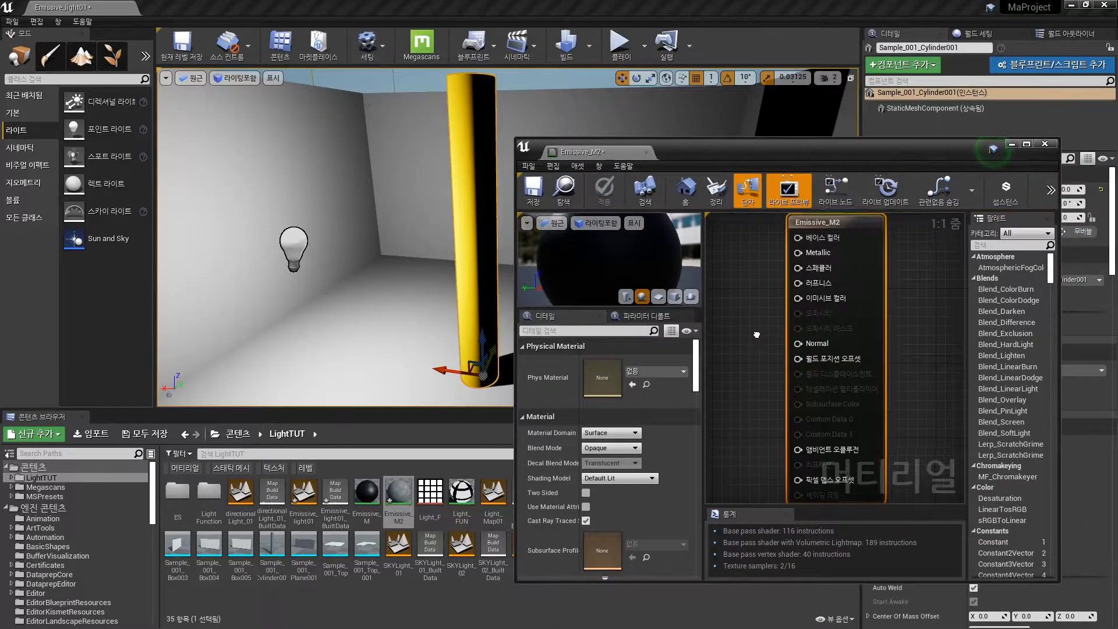
{"action": "scroll", "coordinate": [832, 344], "scroll_direction": "down", "scroll_amount": 1}
{"action": "scroll", "coordinate": [835, 292], "scroll_direction": "down", "scroll_amount": 1}
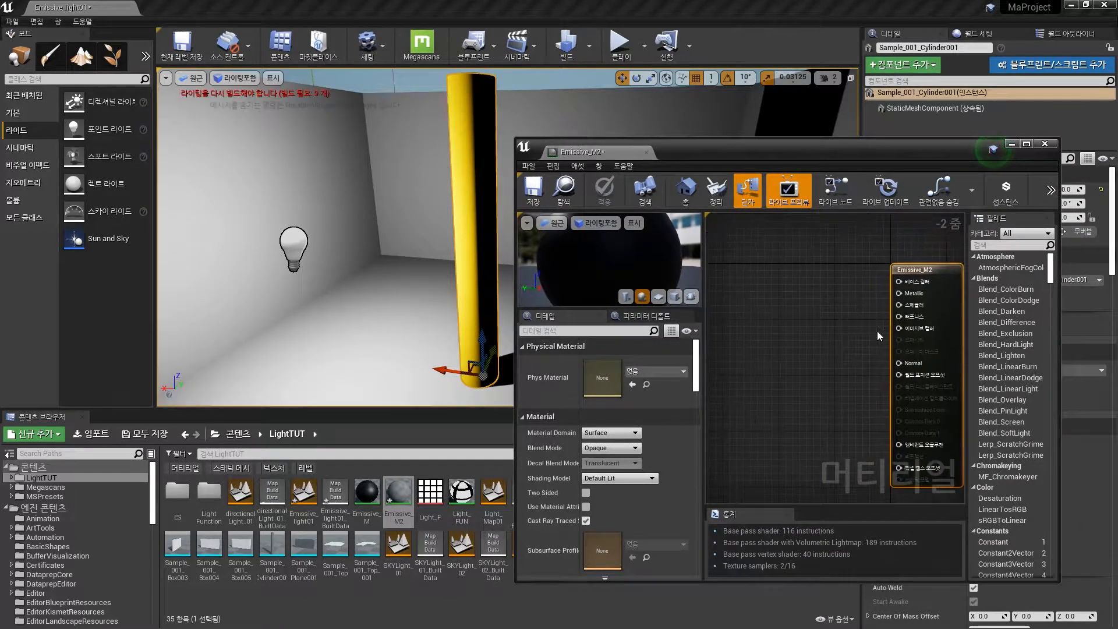
{"action": "mouse_move", "coordinate": [916, 329]}
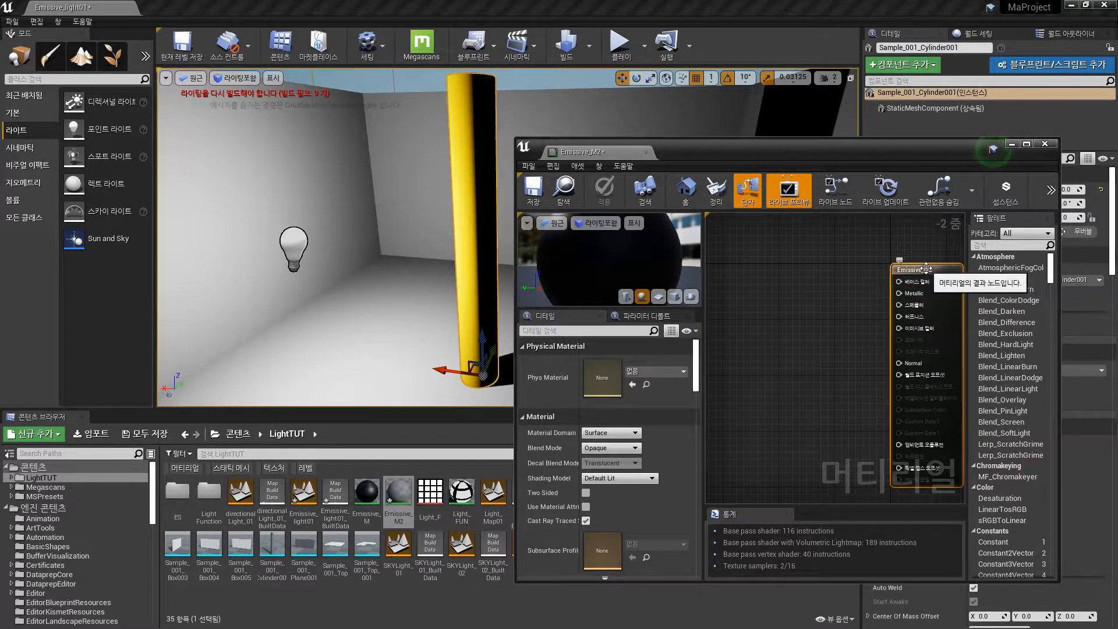
Step: Try the Unlit shading model on the material and return it to Default Lit
{"action": "left_click", "coordinate": [611, 478]}
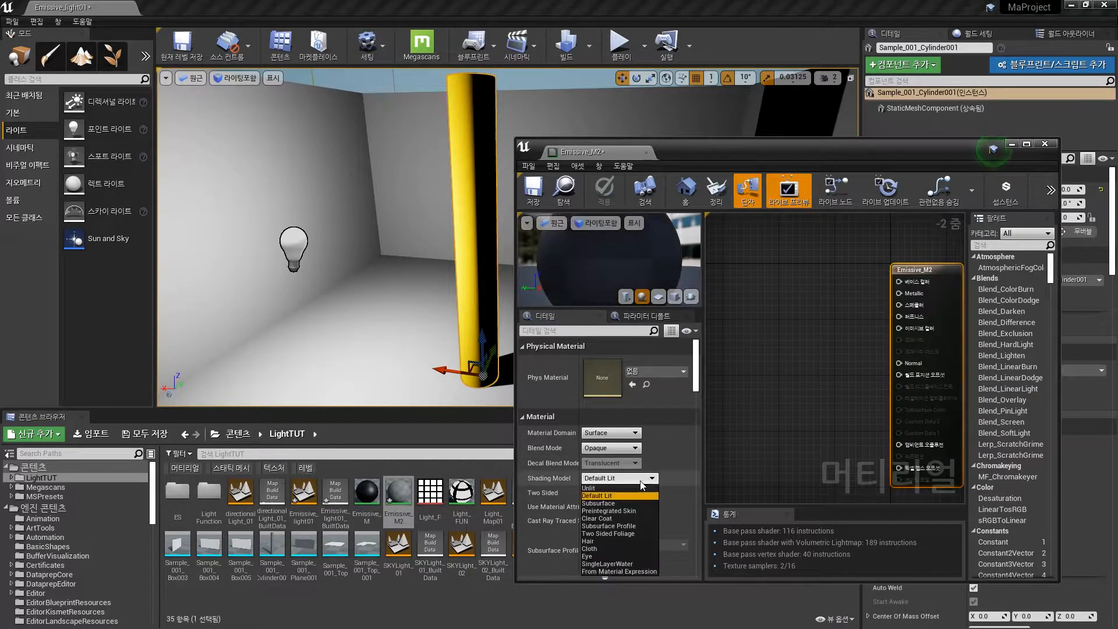
{"action": "left_click", "coordinate": [589, 488]}
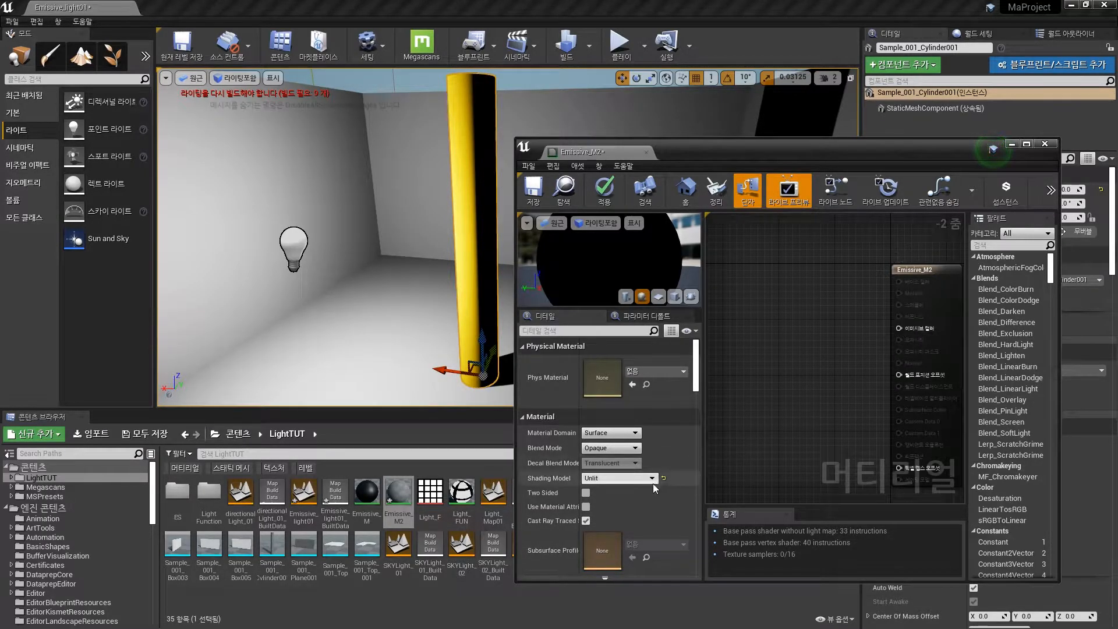
{"action": "left_click", "coordinate": [611, 477]}
{"action": "left_click", "coordinate": [597, 495]}
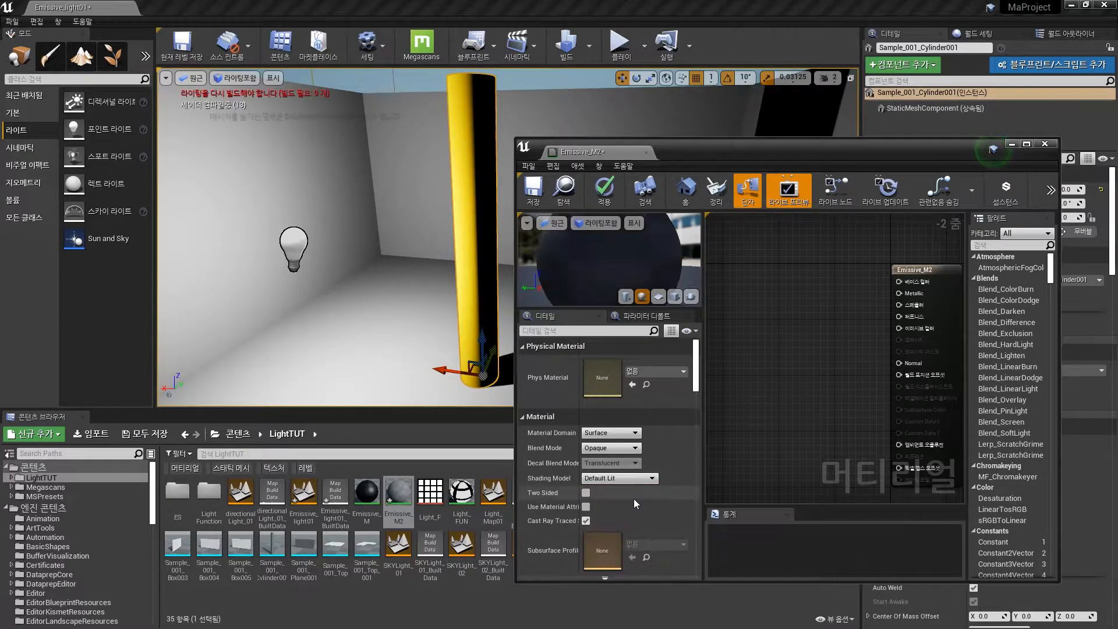
Step: Add a Constant3Vector node to the material graph and connect it to the material's base color
{"action": "right_click_drag", "start_coordinate": [837, 399], "coordinate": [843, 308]}
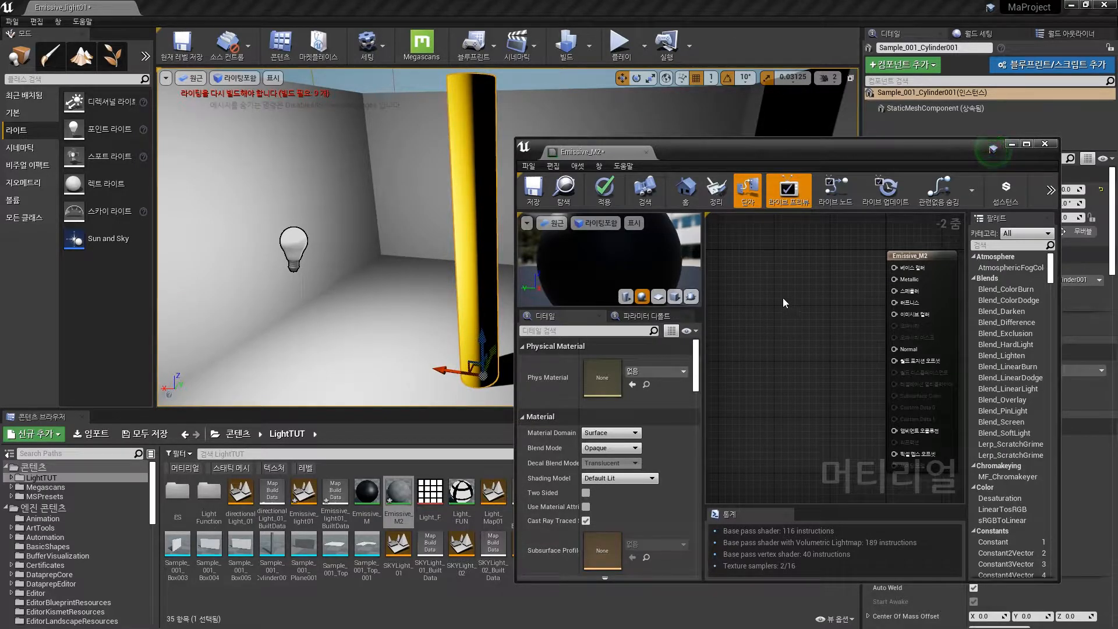
{"action": "left_click", "coordinate": [763, 273]}
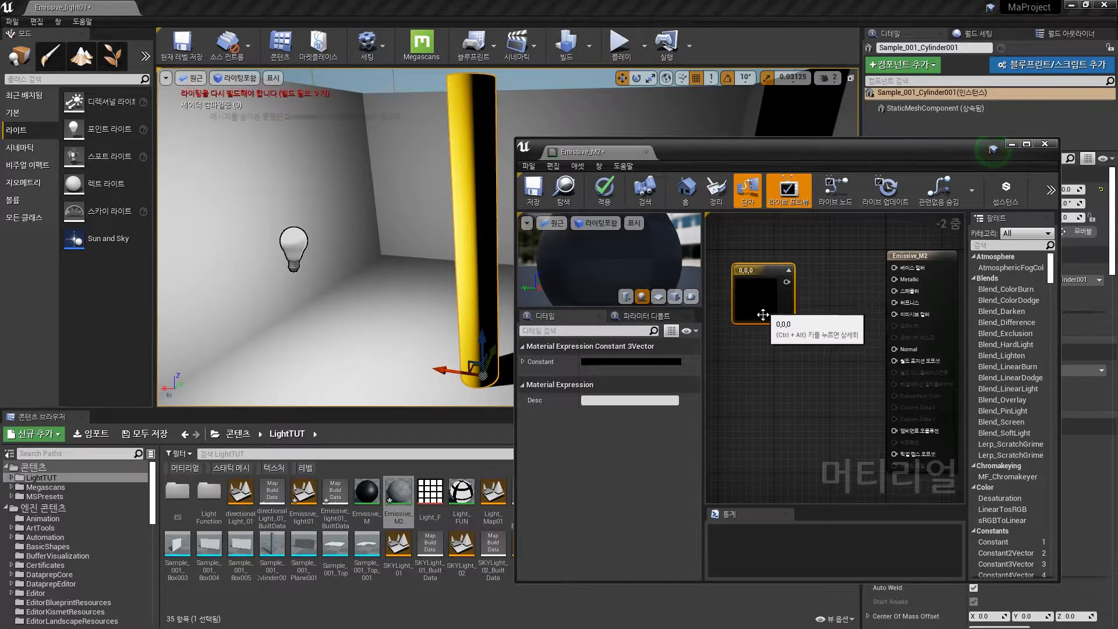
{"action": "left_click_drag", "start_coordinate": [758, 269], "coordinate": [894, 267]}
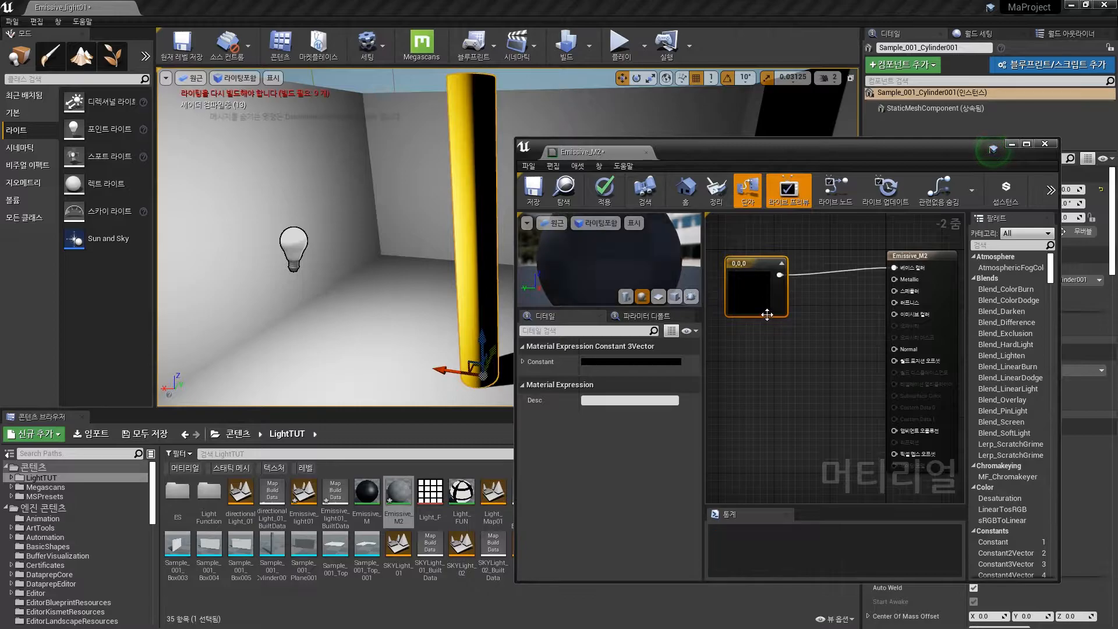
Step: Set the constant's color to a muted yellow of about R 0.609, G 0.563, B 0.244
{"action": "left_click", "coordinate": [637, 361]}
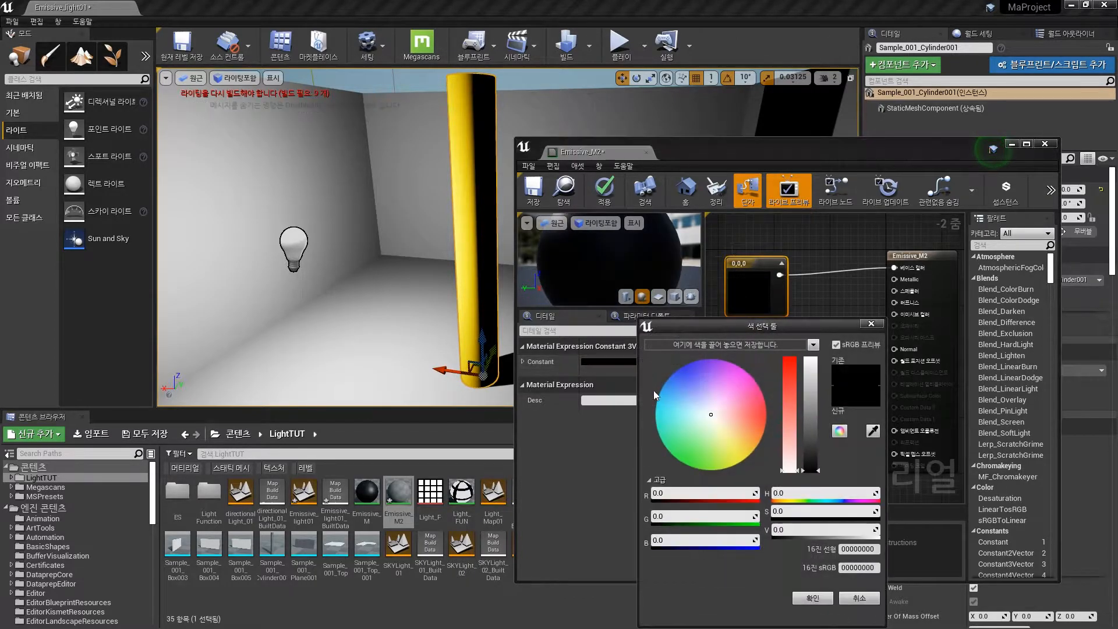
{"action": "left_click", "coordinate": [810, 409]}
{"action": "left_click_drag", "start_coordinate": [713, 416], "coordinate": [731, 436]}
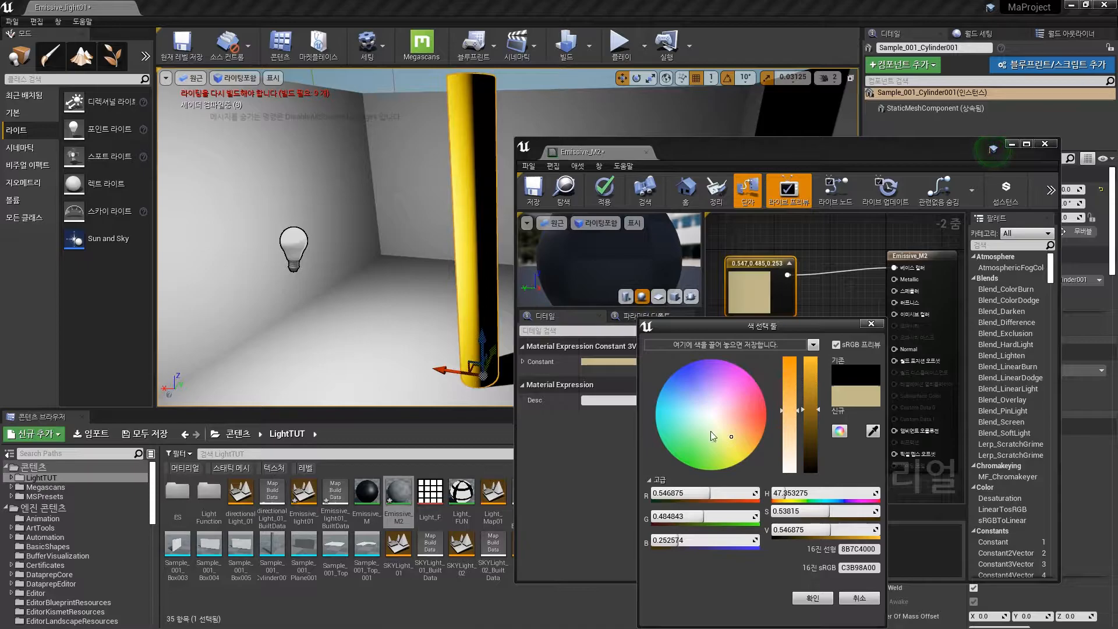
{"action": "mouse_move", "coordinate": [809, 408]}
{"action": "left_mouse_down"}
{"action": "mouse_move", "coordinate": [813, 384]}
{"action": "mouse_move", "coordinate": [802, 402]}
{"action": "left_mouse_up"}
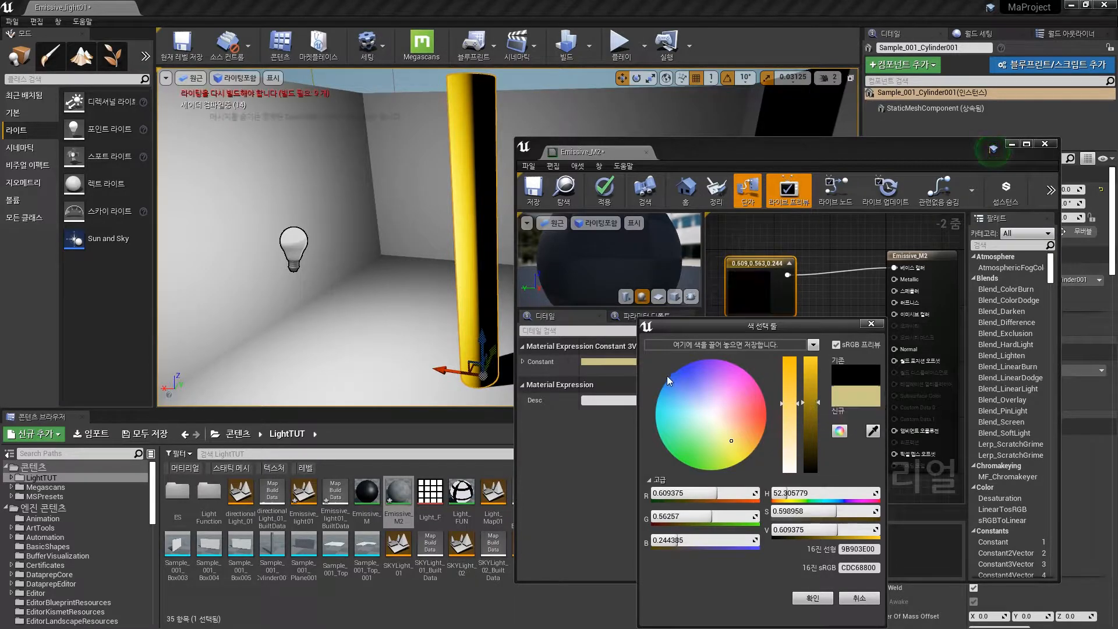
{"action": "left_click", "coordinate": [811, 598]}
Step: Add a Multiply node to the graph and connect the yellow color constant to its A input
{"action": "mouse_move", "coordinate": [770, 352]}
{"action": "right_mouse_down"}
{"action": "mouse_move", "coordinate": [896, 419]}
{"action": "mouse_move", "coordinate": [858, 370]}
{"action": "mouse_move", "coordinate": [770, 363]}
{"action": "right_mouse_up"}
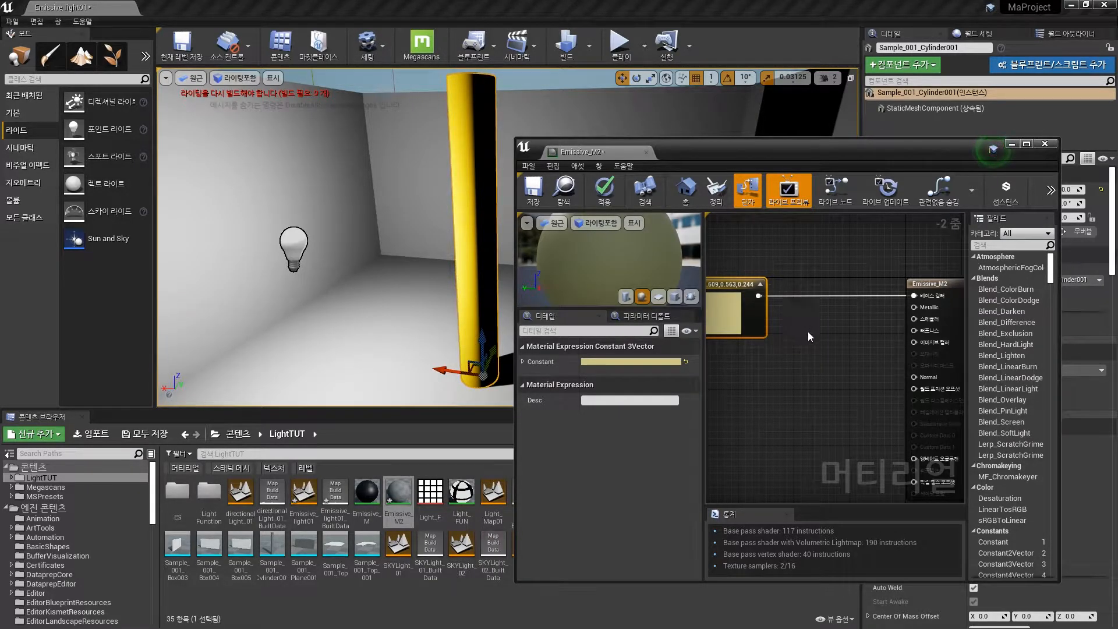
{"action": "mouse_move", "coordinate": [935, 338]}
{"action": "left_click", "coordinate": [808, 324]}
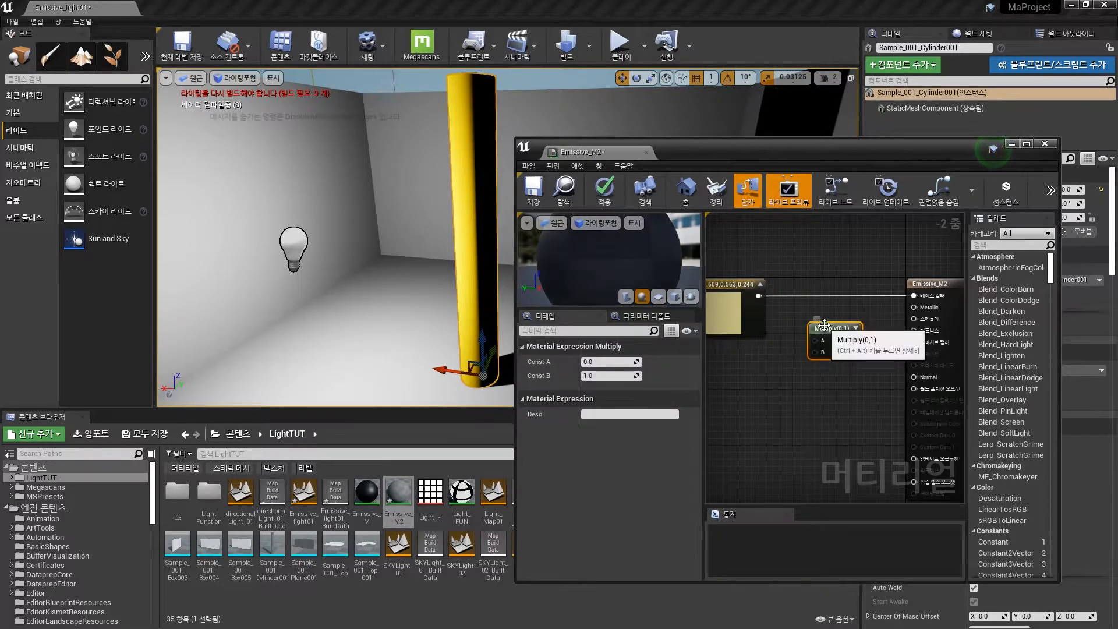
{"action": "left_click_drag", "start_coordinate": [764, 302], "coordinate": [806, 344]}
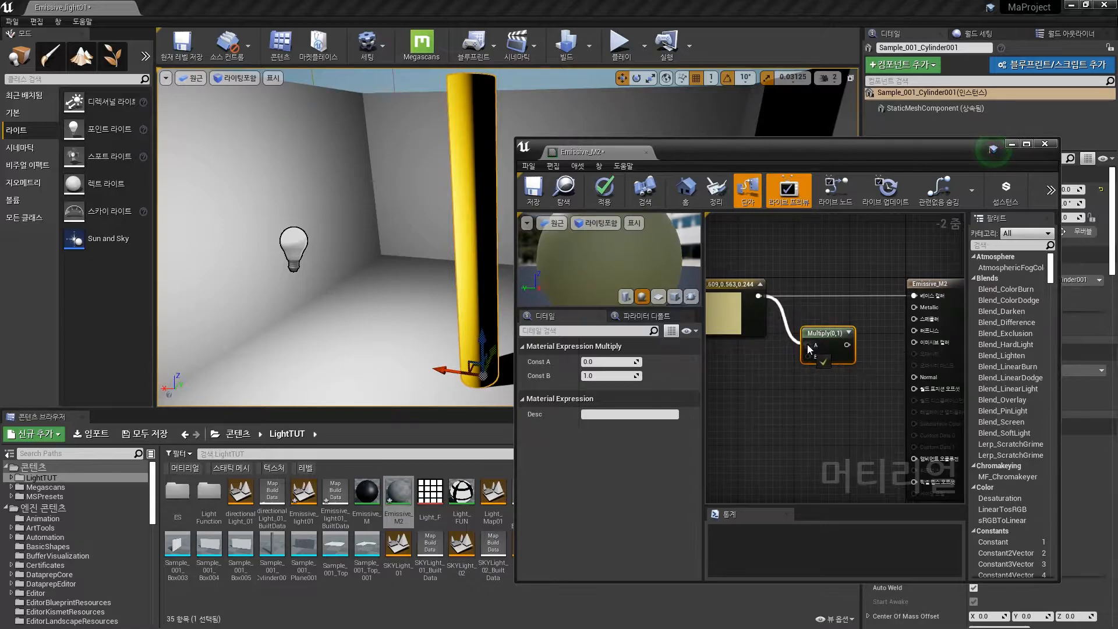
Step: Promote the Multiply node's B input to a parameter named Power and space the two nodes apart
{"action": "right_click", "coordinate": [808, 356]}
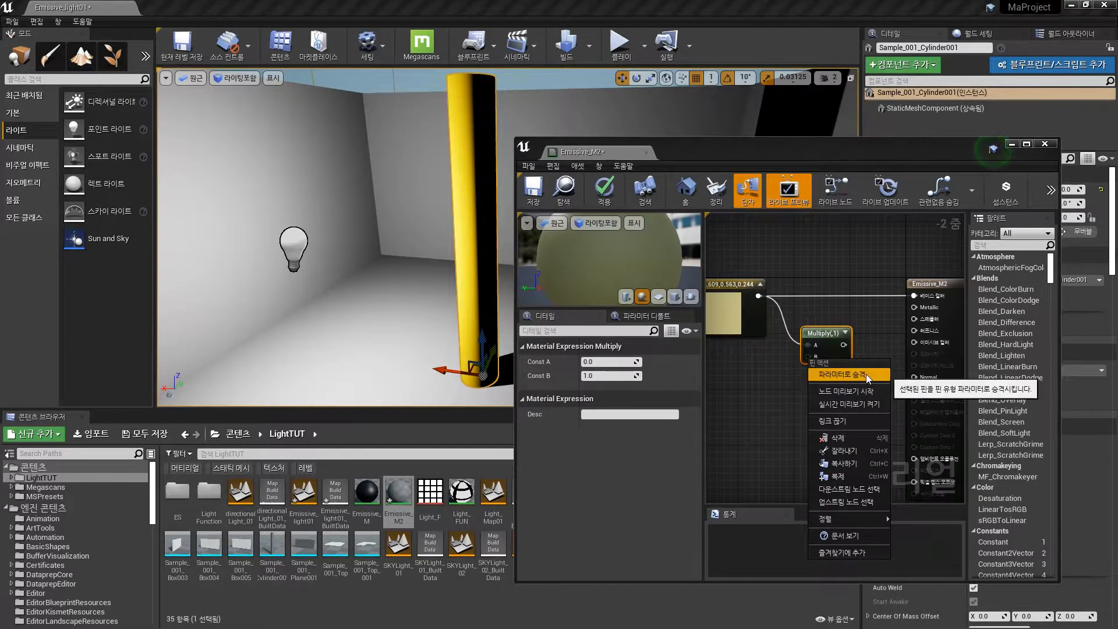
{"action": "left_click", "coordinate": [842, 375]}
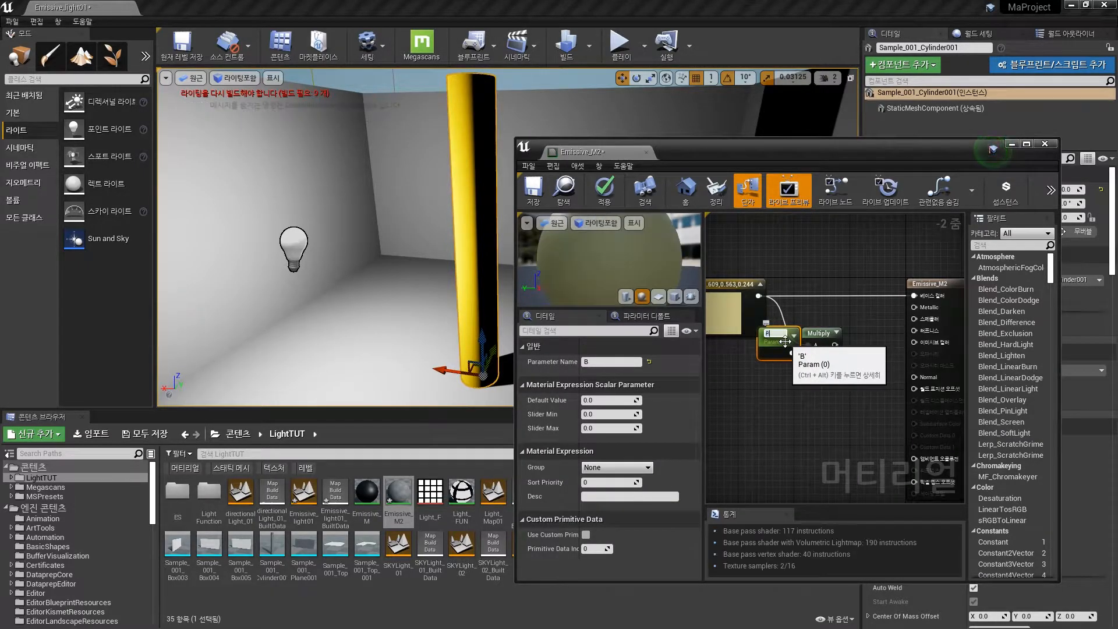
{"action": "type", "text": "Power"}
{"action": "key", "text": "Return"}
{"action": "left_click_drag", "start_coordinate": [784, 342], "coordinate": [738, 376]}
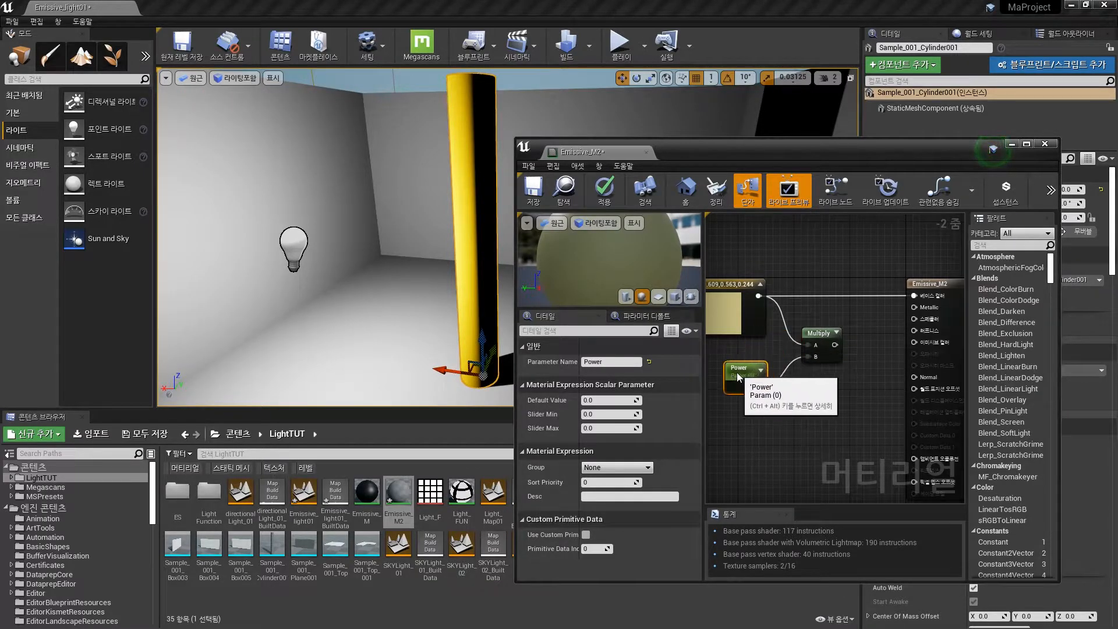
{"action": "left_click_drag", "start_coordinate": [807, 332], "coordinate": [828, 331]}
{"action": "left_click_drag", "start_coordinate": [743, 372], "coordinate": [757, 372]}
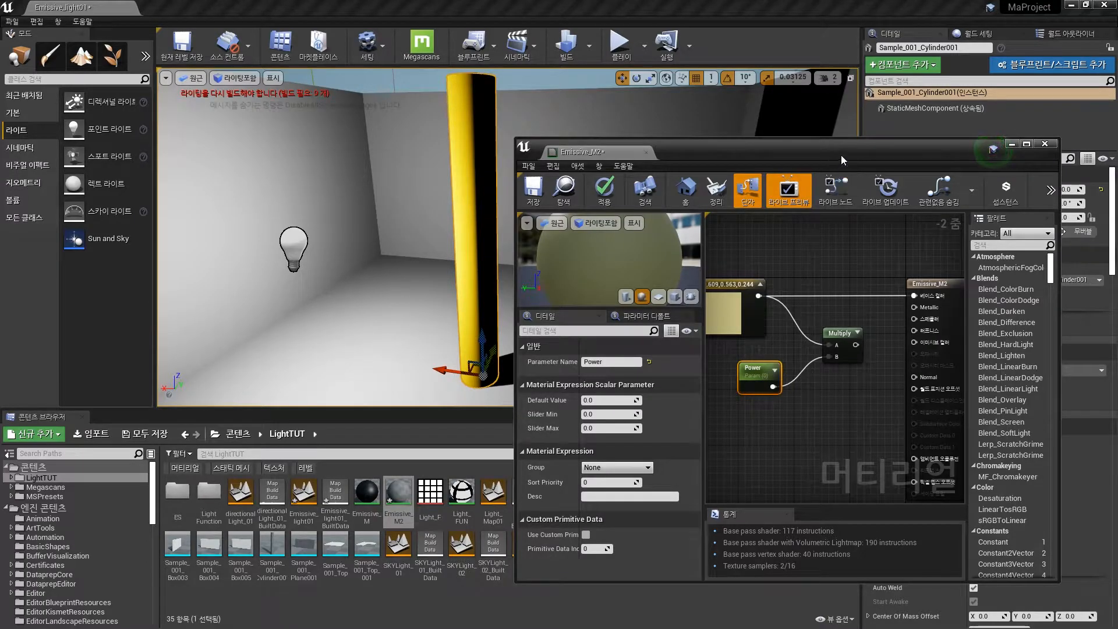
Step: Set the Power parameter's default value to 1 and check the preview sphere
{"action": "left_click_drag", "start_coordinate": [857, 153], "coordinate": [891, 161]}
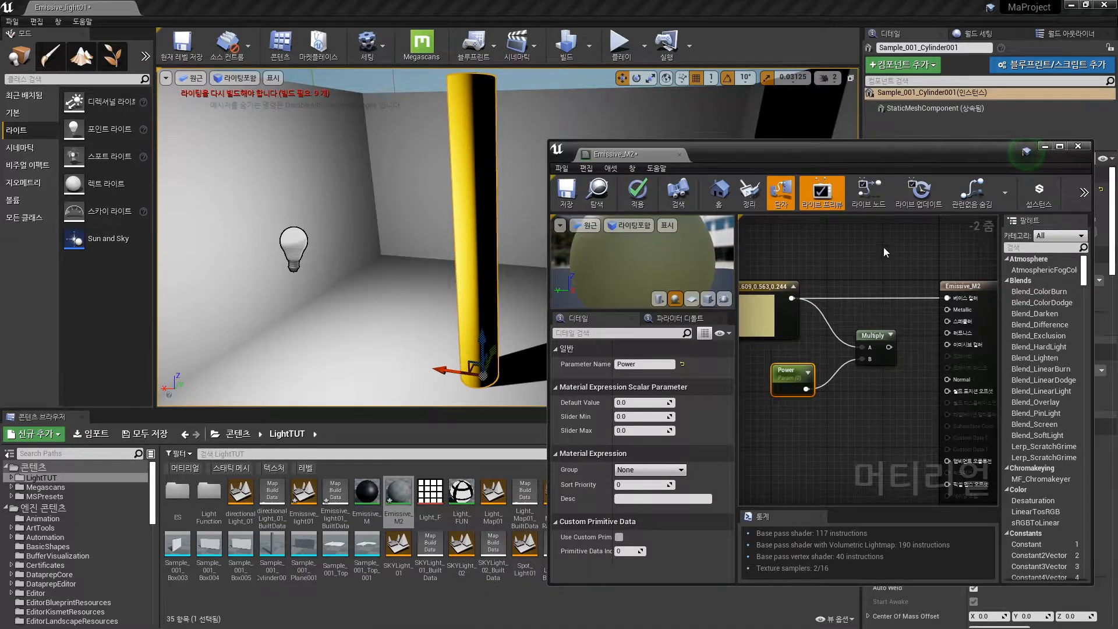
{"action": "left_click", "coordinate": [866, 334]}
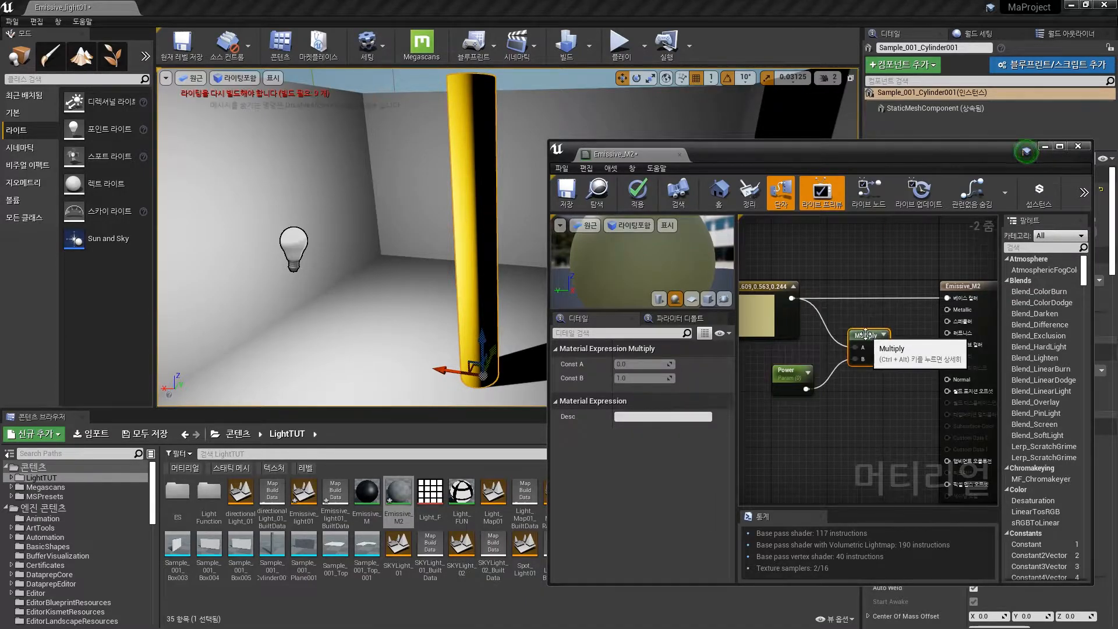
{"action": "left_click", "coordinate": [790, 373]}
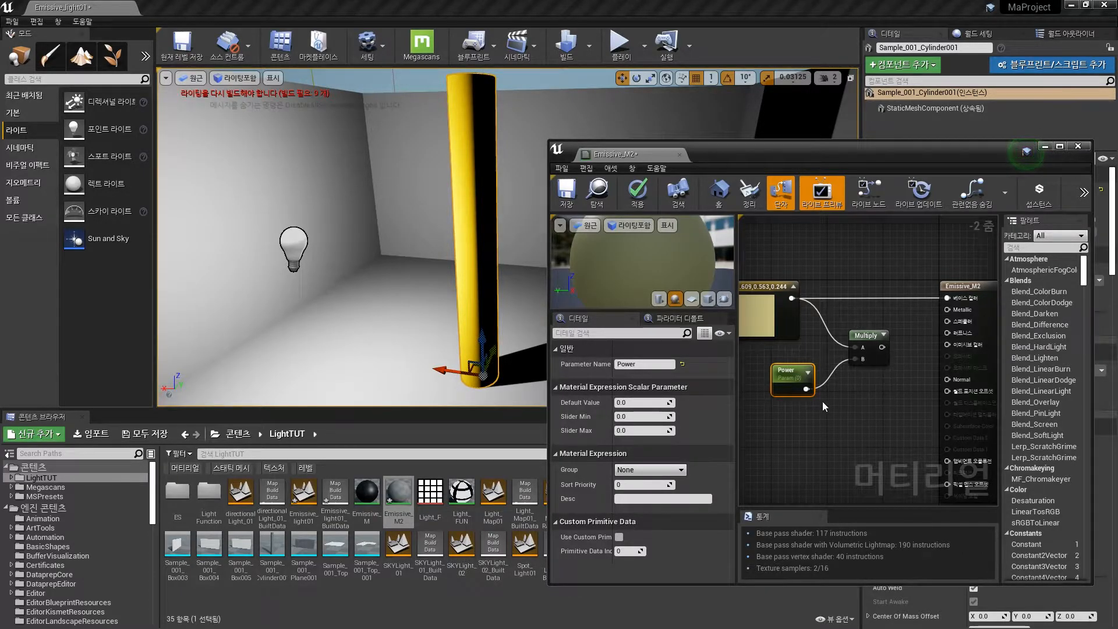
{"action": "left_click", "coordinate": [644, 402]}
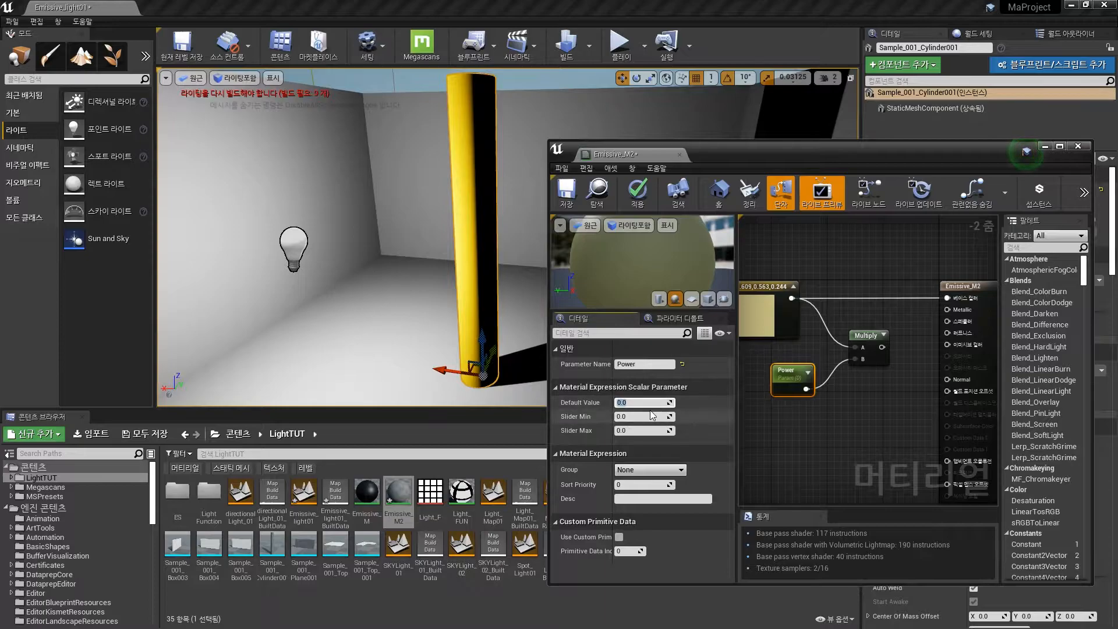
{"action": "type", "text": "1"}
{"action": "key", "text": "Return"}
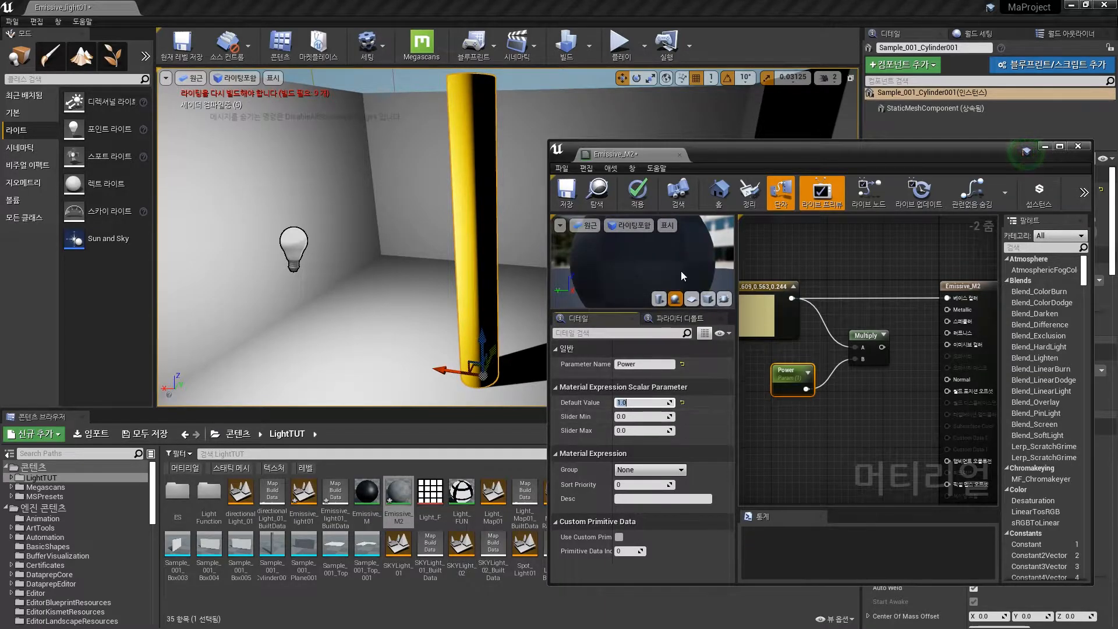
{"action": "left_click_drag", "start_coordinate": [641, 266], "coordinate": [655, 265]}
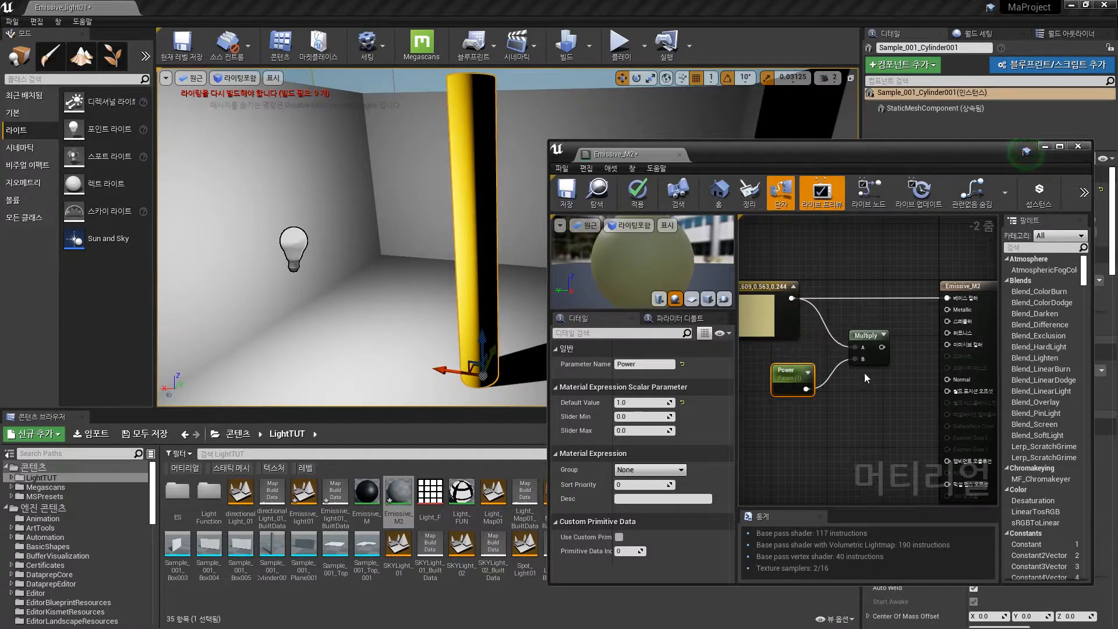
Step: Connect the Multiply output to the material's emissive color input, and apply and save Emissive_M2
{"action": "left_click_drag", "start_coordinate": [882, 347], "coordinate": [958, 345]}
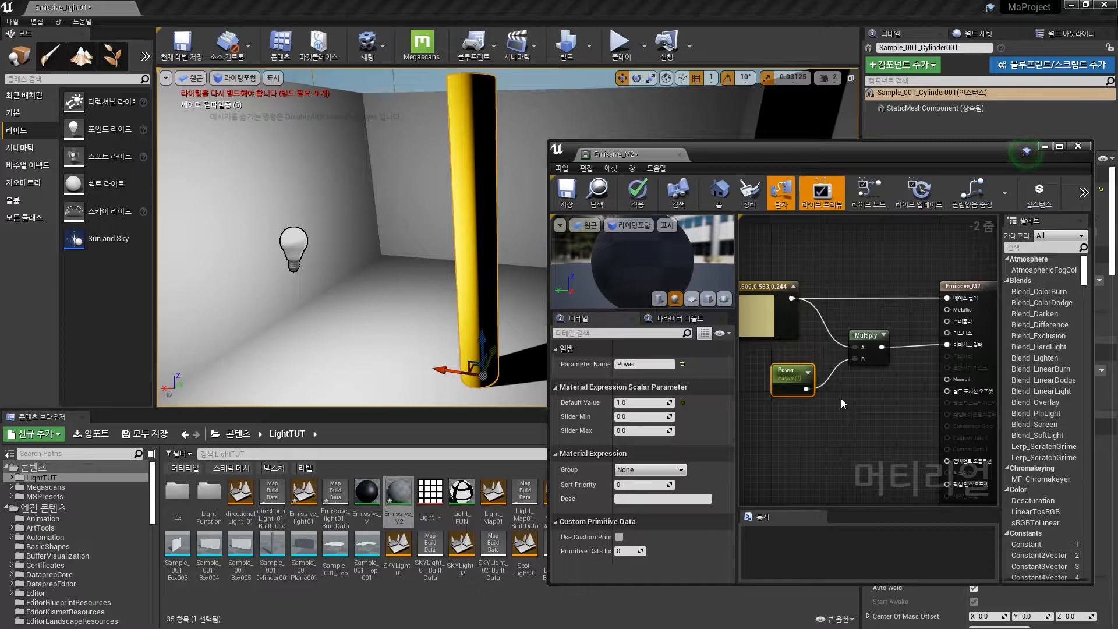
{"action": "left_click_drag", "start_coordinate": [632, 263], "coordinate": [676, 263]}
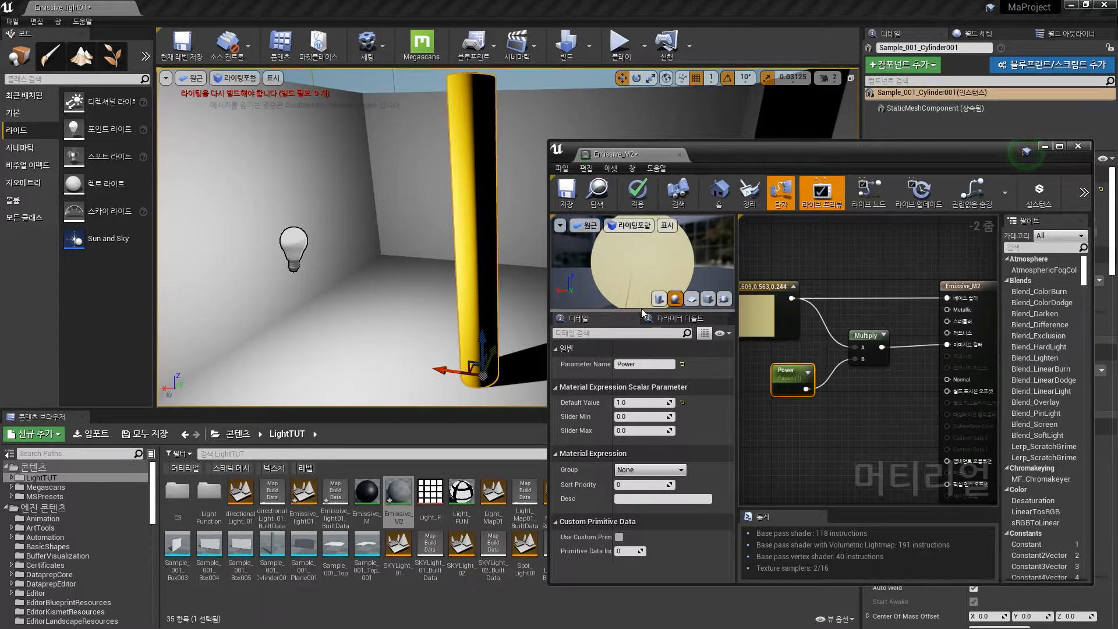
{"action": "left_click_drag", "start_coordinate": [610, 295], "coordinate": [595, 293]}
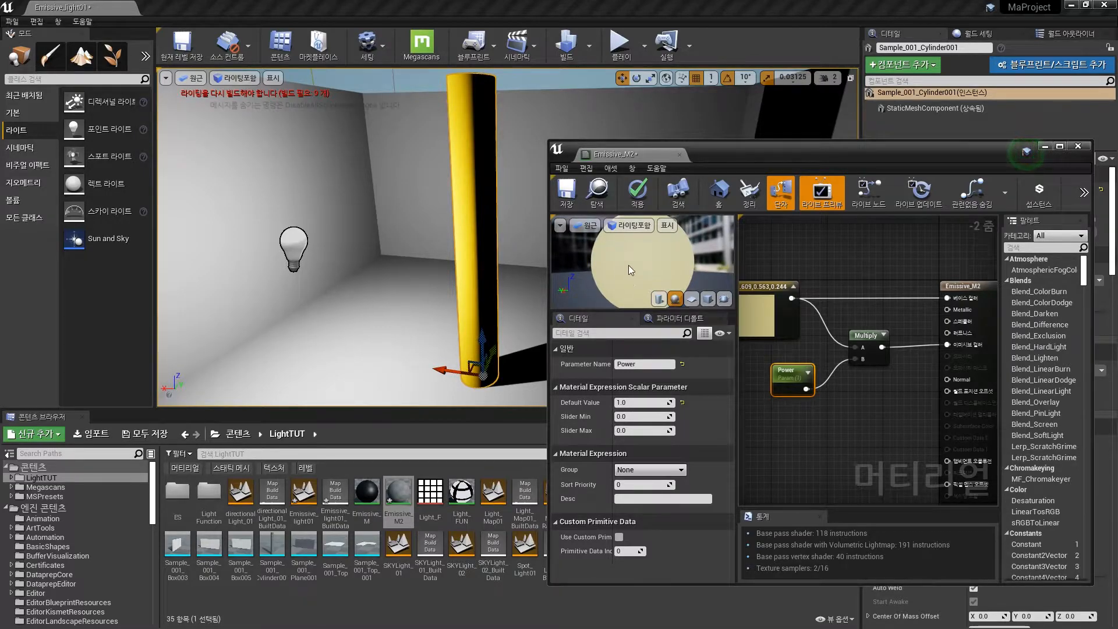
{"action": "left_click_drag", "start_coordinate": [696, 264], "coordinate": [687, 246]}
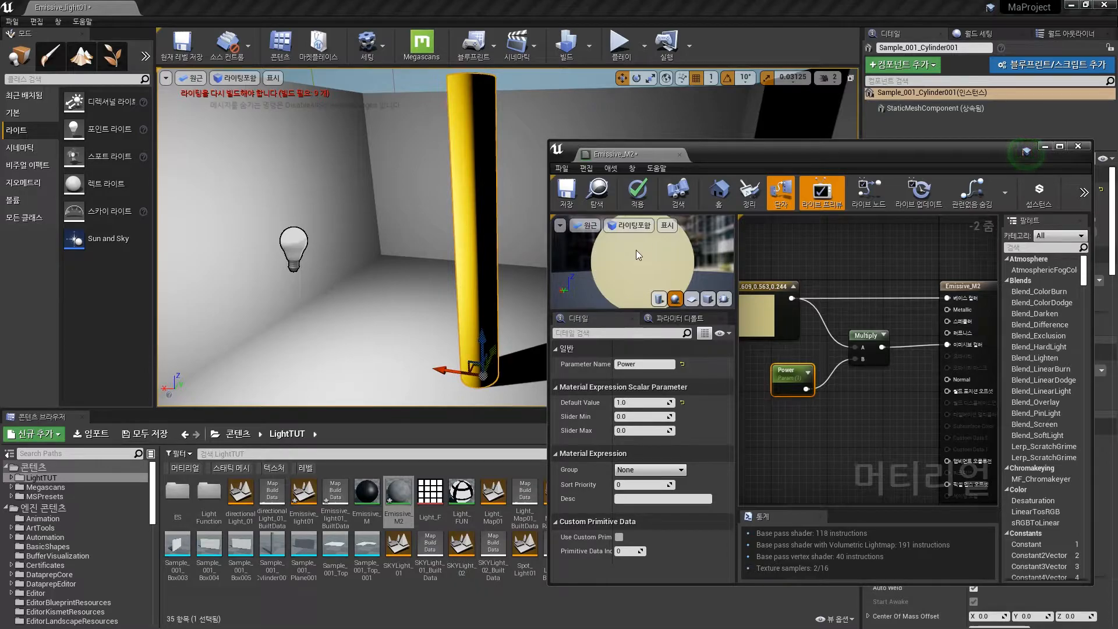
{"action": "left_click", "coordinate": [637, 191]}
{"action": "left_click", "coordinate": [567, 195]}
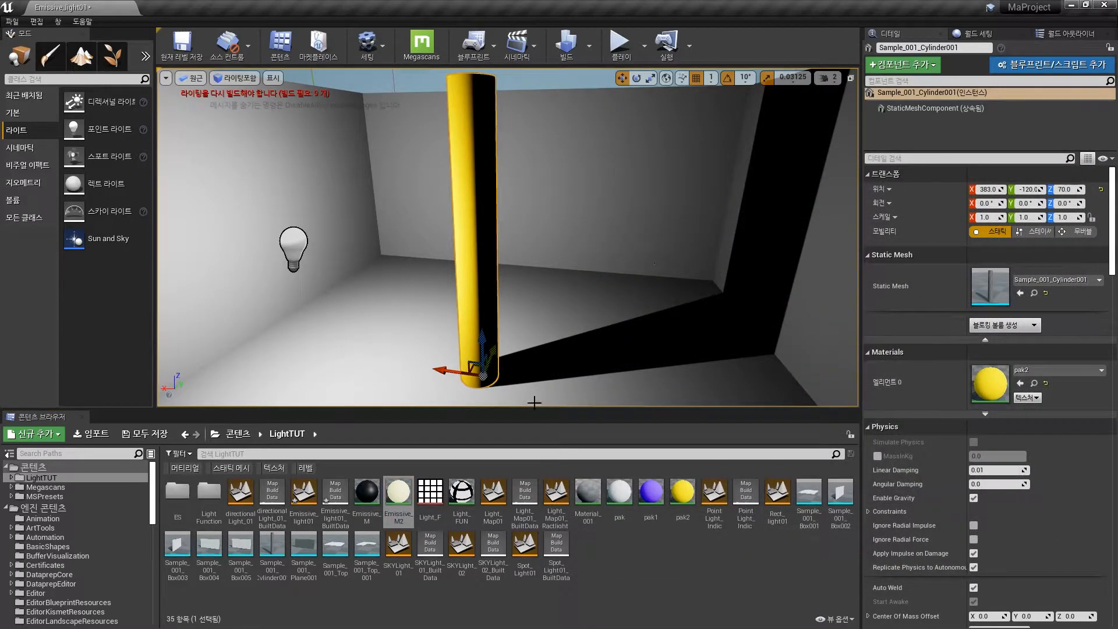
Step: Create a material instance from Emissive_M2 and assign the instance to the cylinder's material slot
{"action": "left_click_drag", "start_coordinate": [404, 492], "coordinate": [988, 384]}
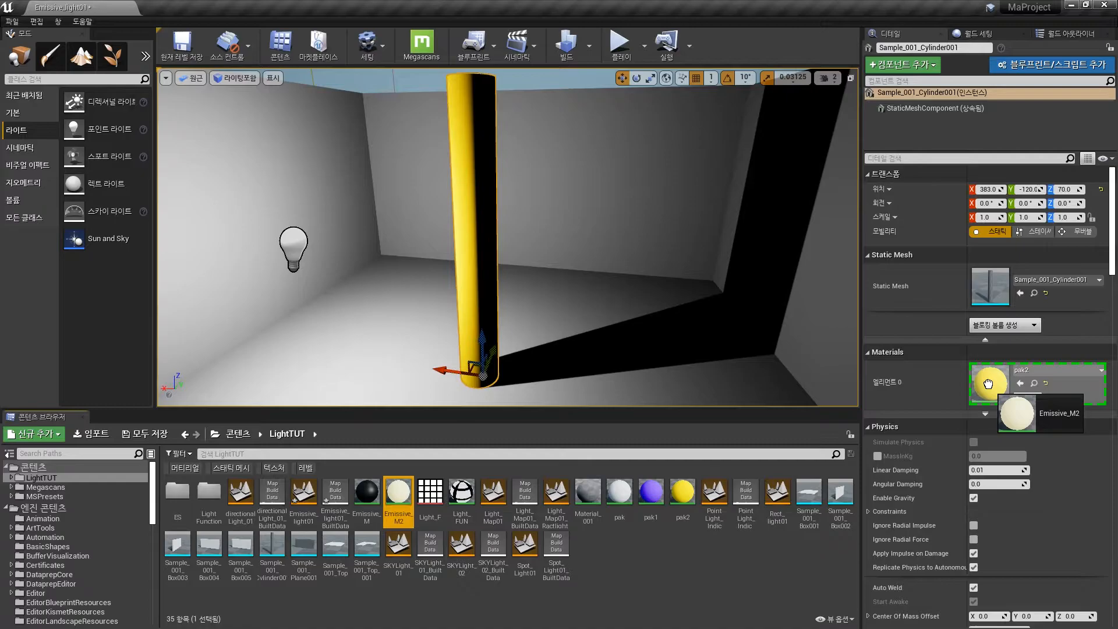
{"action": "left_click_drag", "start_coordinate": [988, 384], "coordinate": [394, 488]}
{"action": "right_click", "coordinate": [394, 488]}
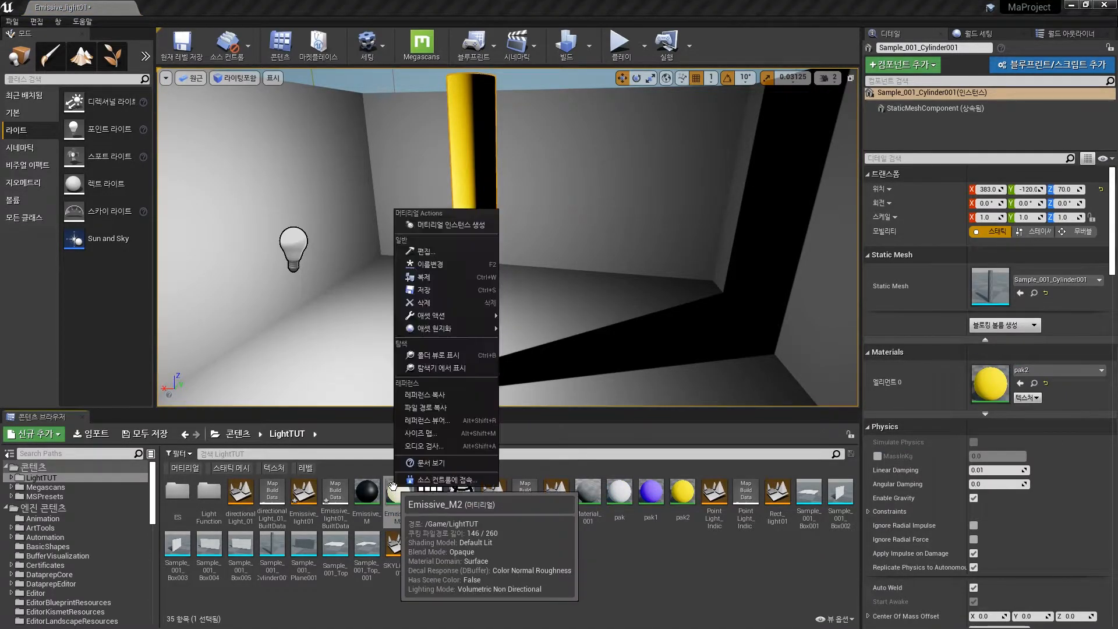
{"action": "left_click", "coordinate": [473, 230]}
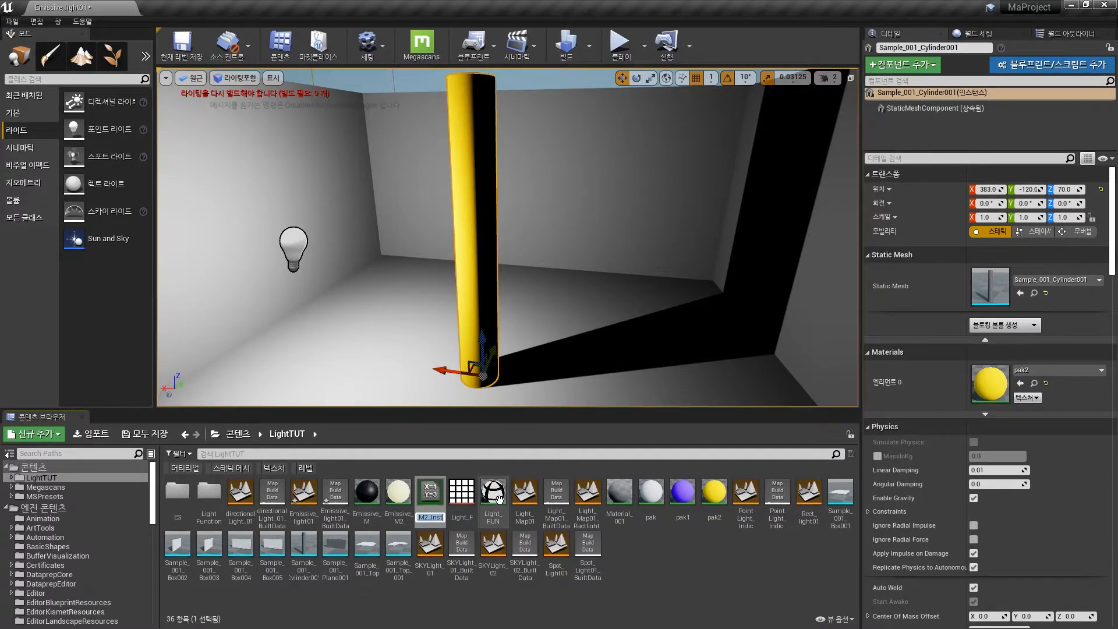
{"action": "key", "text": "Return"}
{"action": "left_click_drag", "start_coordinate": [429, 494], "coordinate": [983, 385]}
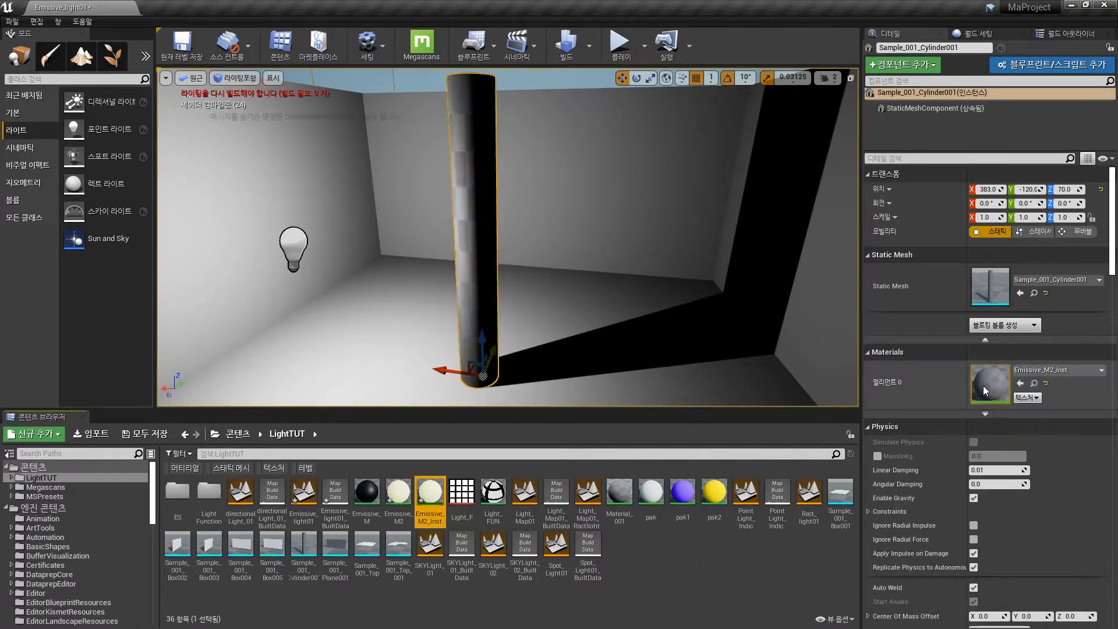
Step: Open the cylinder's material instance and enable its Power parameter override
{"action": "double_click", "coordinate": [983, 386]}
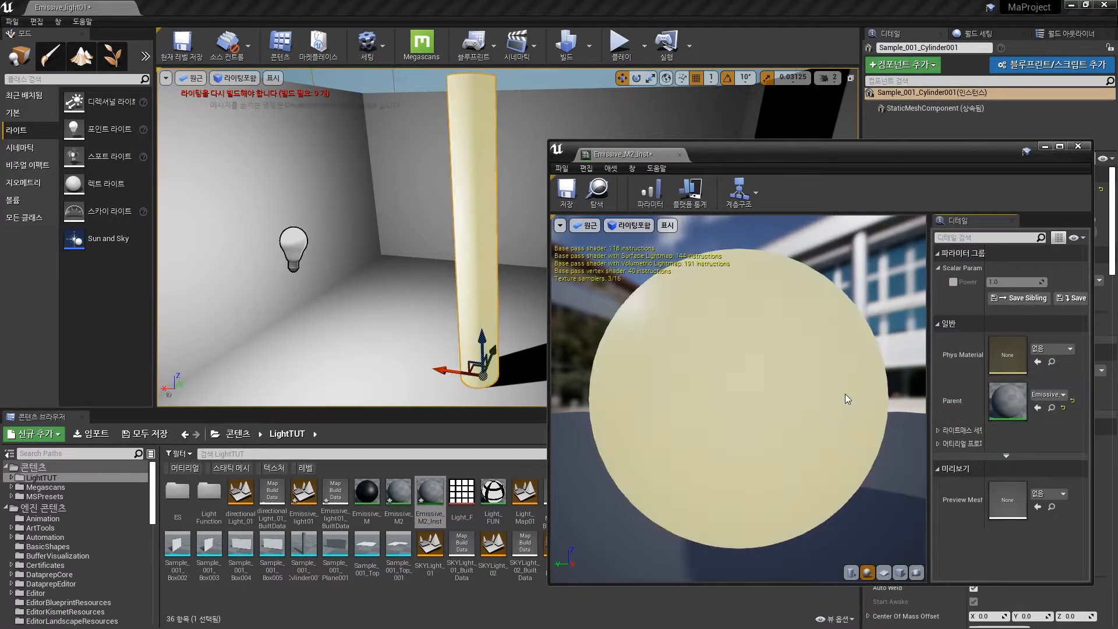
{"action": "left_click_drag", "start_coordinate": [764, 365], "coordinate": [823, 377]}
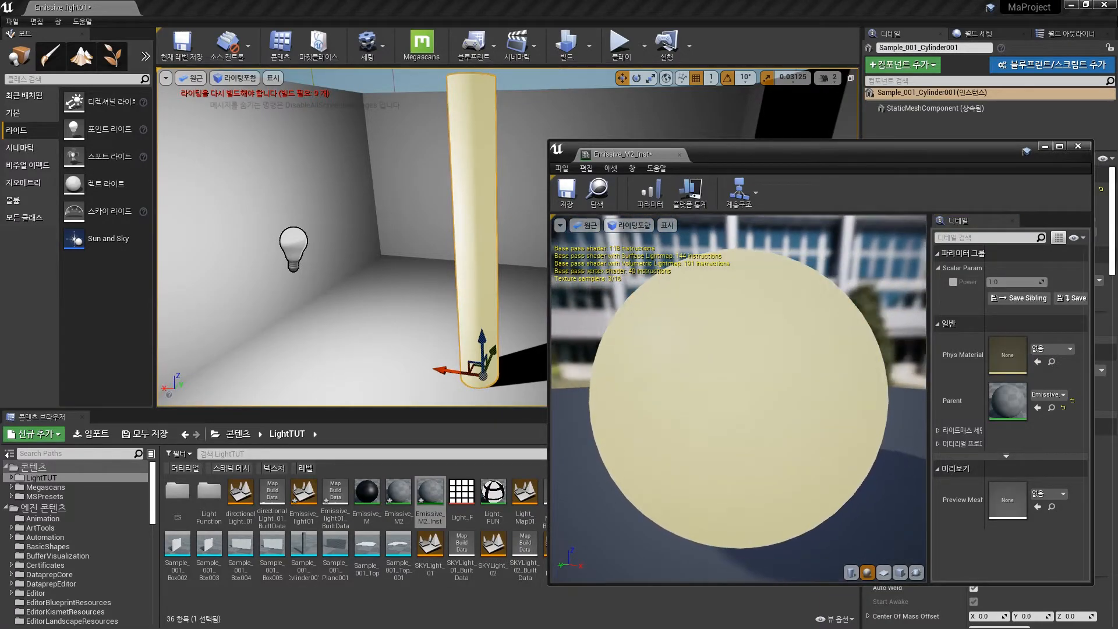
{"action": "left_click", "coordinate": [953, 283]}
{"action": "mouse_move", "coordinate": [793, 374]}
{"action": "left_mouse_down"}
{"action": "mouse_move", "coordinate": [826, 379]}
{"action": "mouse_move", "coordinate": [809, 376]}
{"action": "left_mouse_up"}
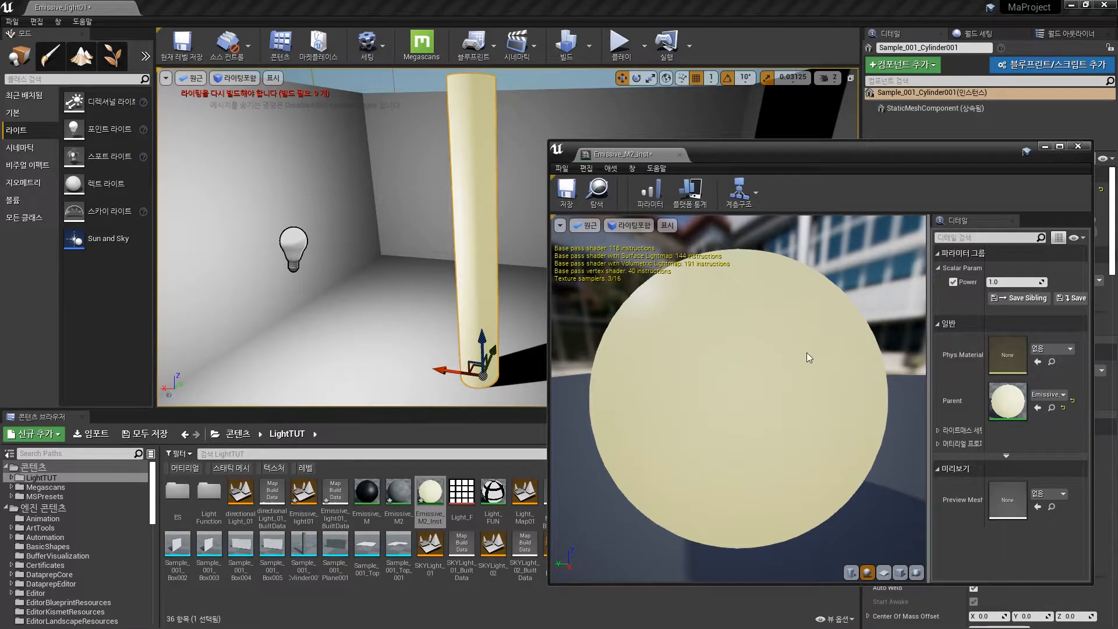
Step: Test the instance's Power override at 2500 and 5000 with the preview sphere zoomed out
{"action": "scroll", "coordinate": [738, 383], "scroll_direction": "down", "scroll_amount": 3}
{"action": "left_click_drag", "start_coordinate": [1013, 282], "coordinate": [1049, 282]}
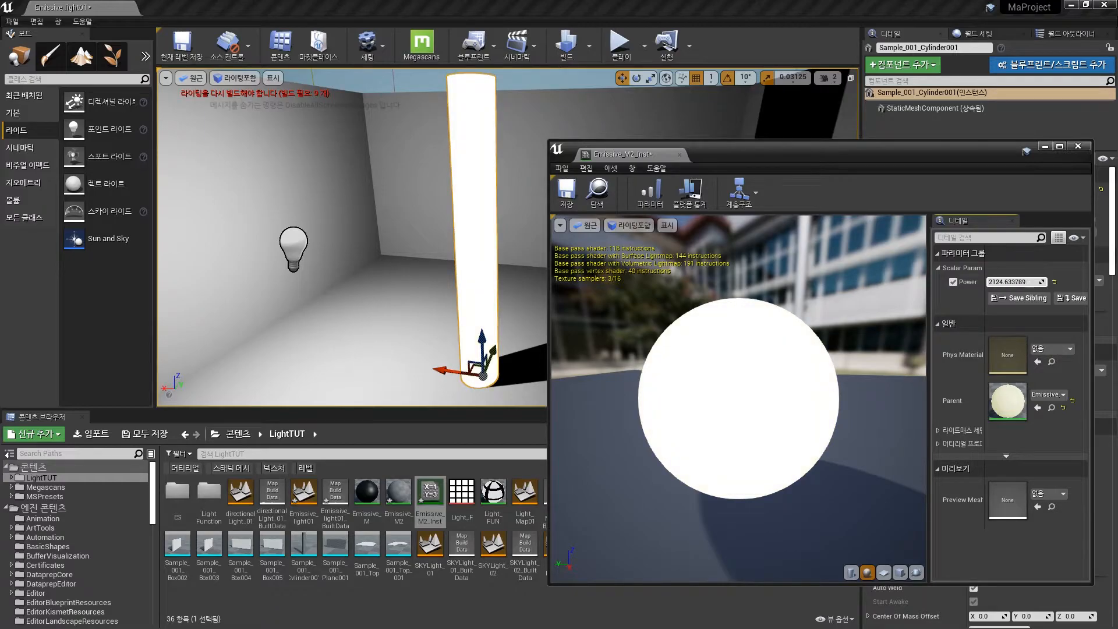
{"action": "left_click", "coordinate": [1026, 282]}
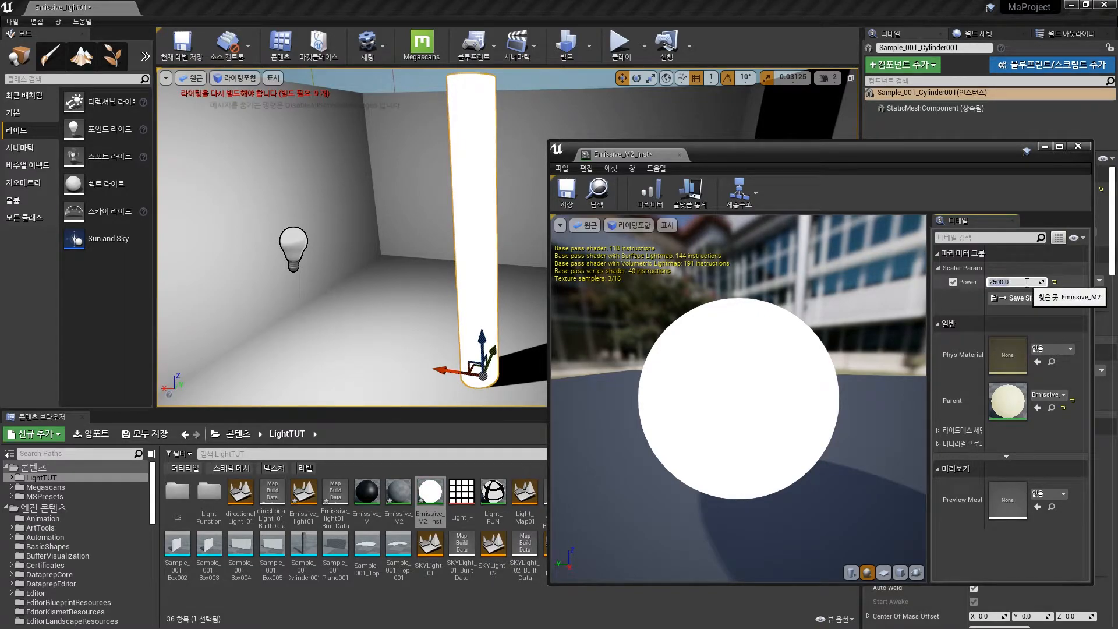
{"action": "key", "text": "Return"}
{"action": "right_click_drag", "start_coordinate": [769, 442], "coordinate": [769, 489]}
{"action": "left_click_drag", "start_coordinate": [769, 443], "coordinate": [890, 324]}
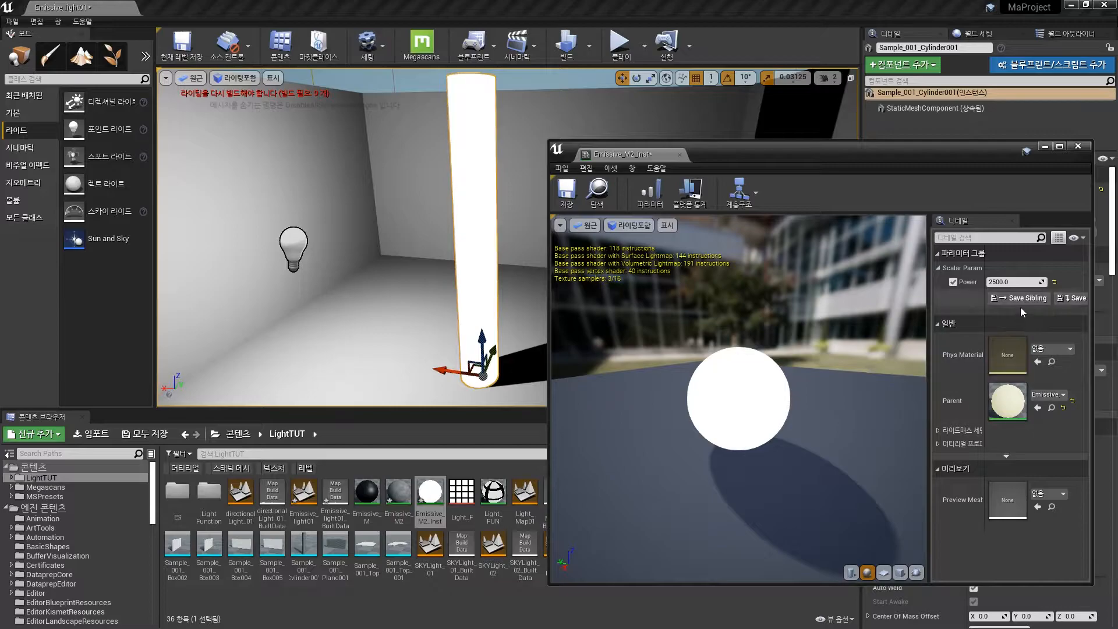
{"action": "left_click", "coordinate": [1018, 281]}
{"action": "type", "text": "5000"}
{"action": "key", "text": "Return"}
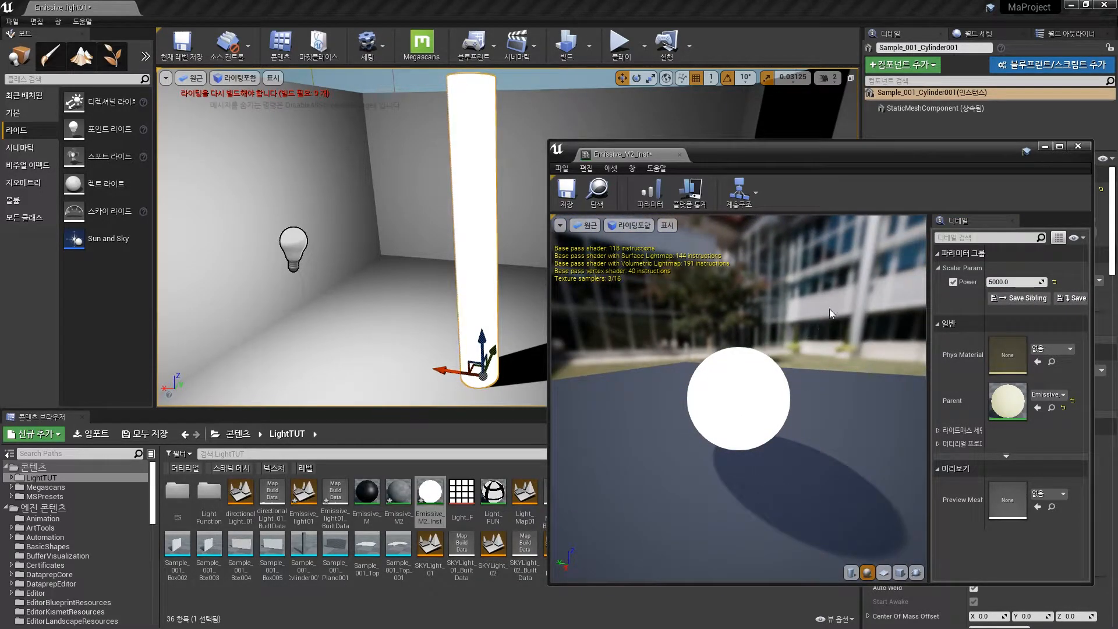
Step: Try a Power value of about 10.67, set the override to 1, and close the material instance
{"action": "left_click", "coordinate": [1021, 282]}
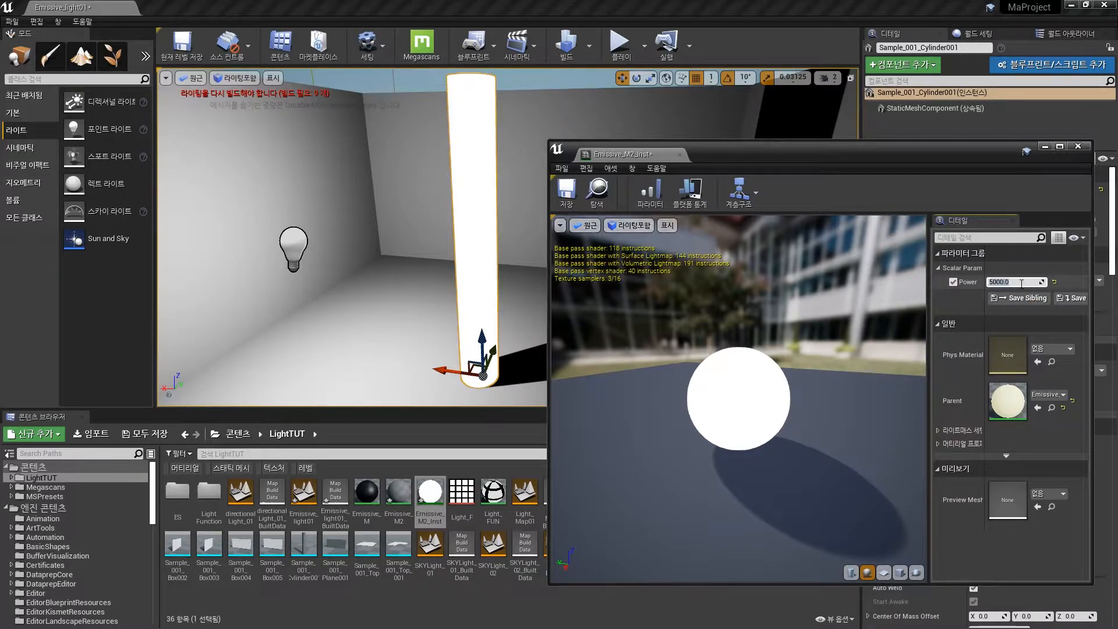
{"action": "key", "text": "Return"}
{"action": "left_click_drag", "start_coordinate": [1021, 282], "coordinate": [1048, 283]}
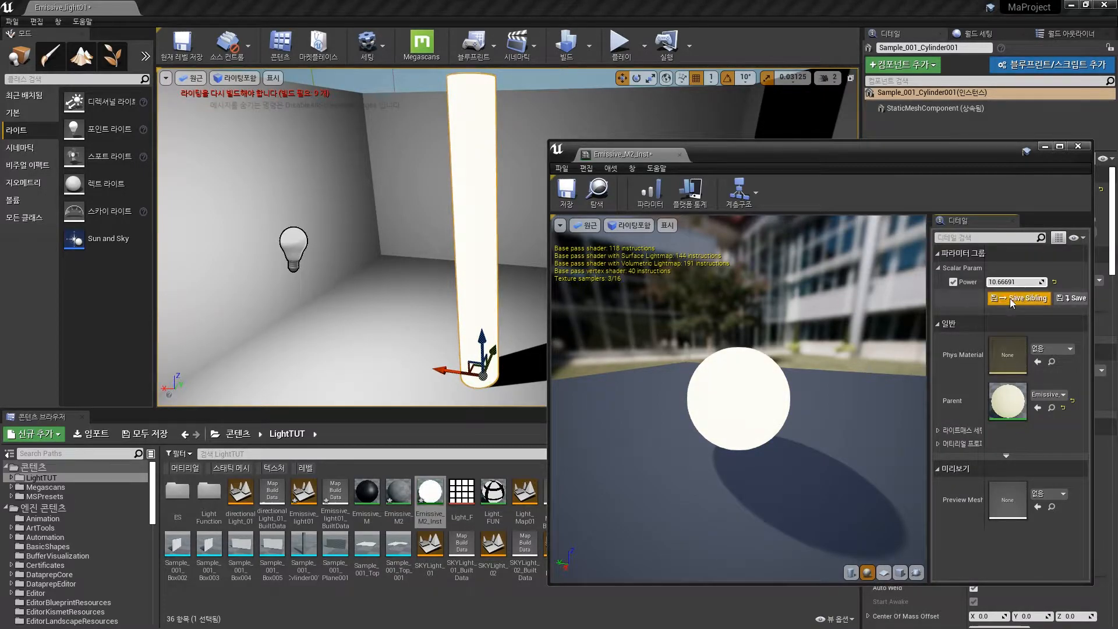
{"action": "left_click", "coordinate": [1025, 282]}
{"action": "type", "text": "1"}
{"action": "key", "text": "Return"}
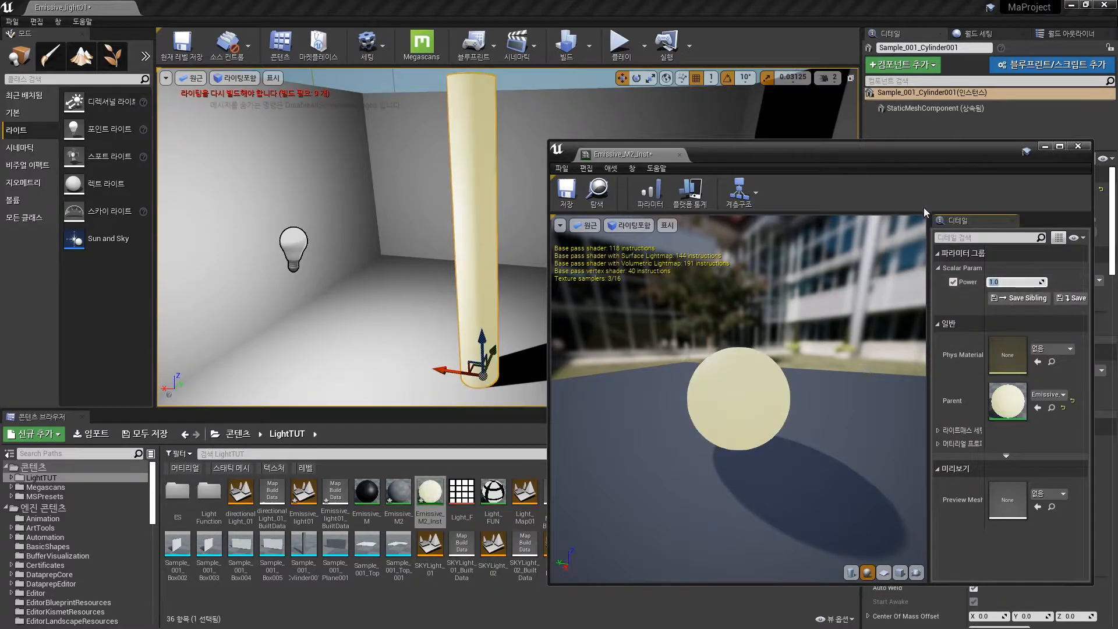
{"action": "left_click", "coordinate": [1077, 146]}
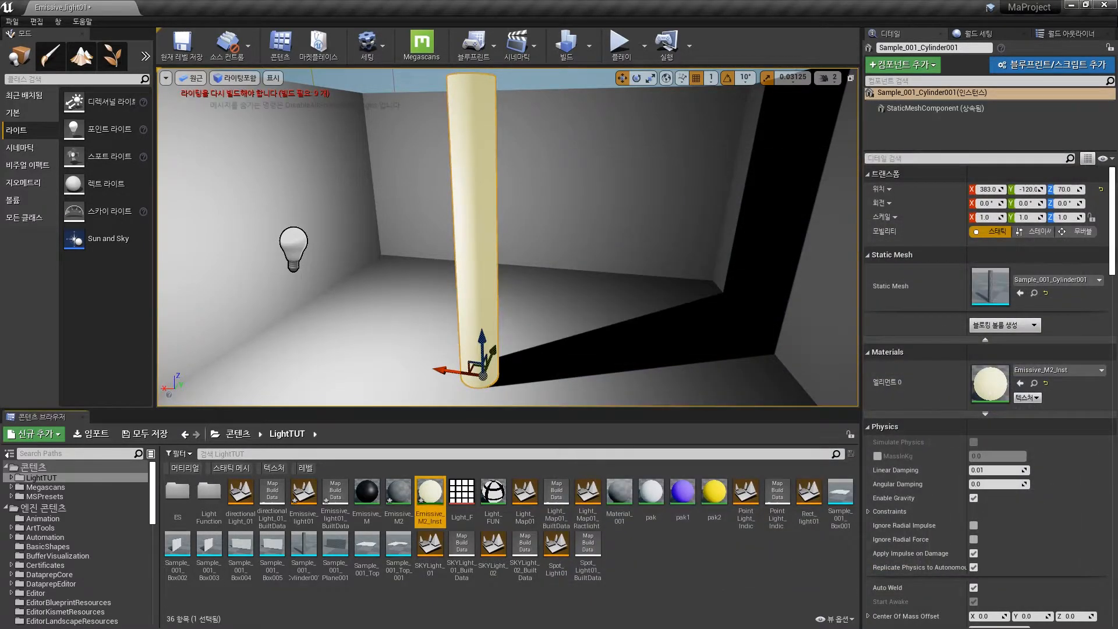
Step: Open the Emissive_M2 material and bring its Usage options into view with their full names readable
{"action": "left_click", "coordinate": [398, 494]}
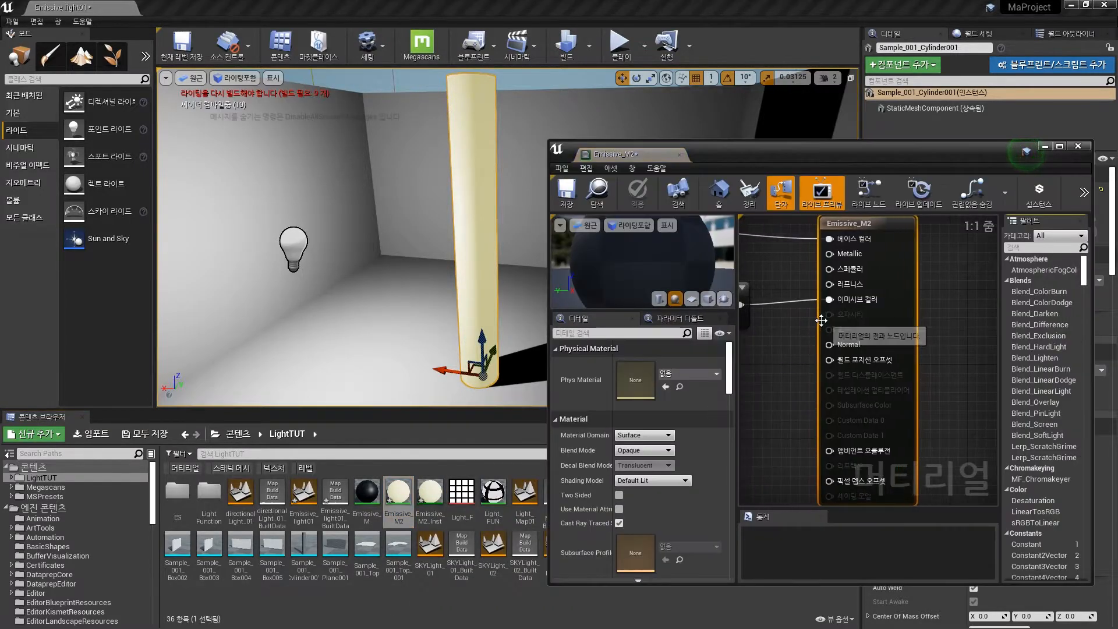
{"action": "right_click_drag", "start_coordinate": [766, 382], "coordinate": [852, 384]}
{"action": "scroll", "coordinate": [852, 384], "scroll_direction": "down", "scroll_amount": 3}
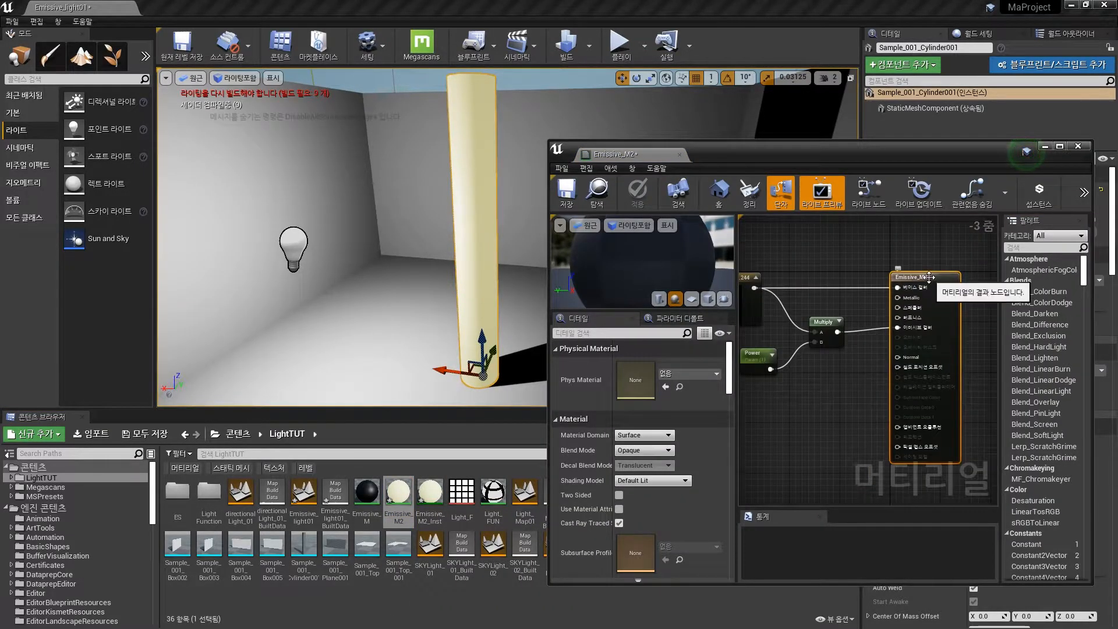
{"action": "right_click_drag", "start_coordinate": [749, 427], "coordinate": [793, 406]}
{"action": "left_click_drag", "start_coordinate": [728, 390], "coordinate": [730, 470]}
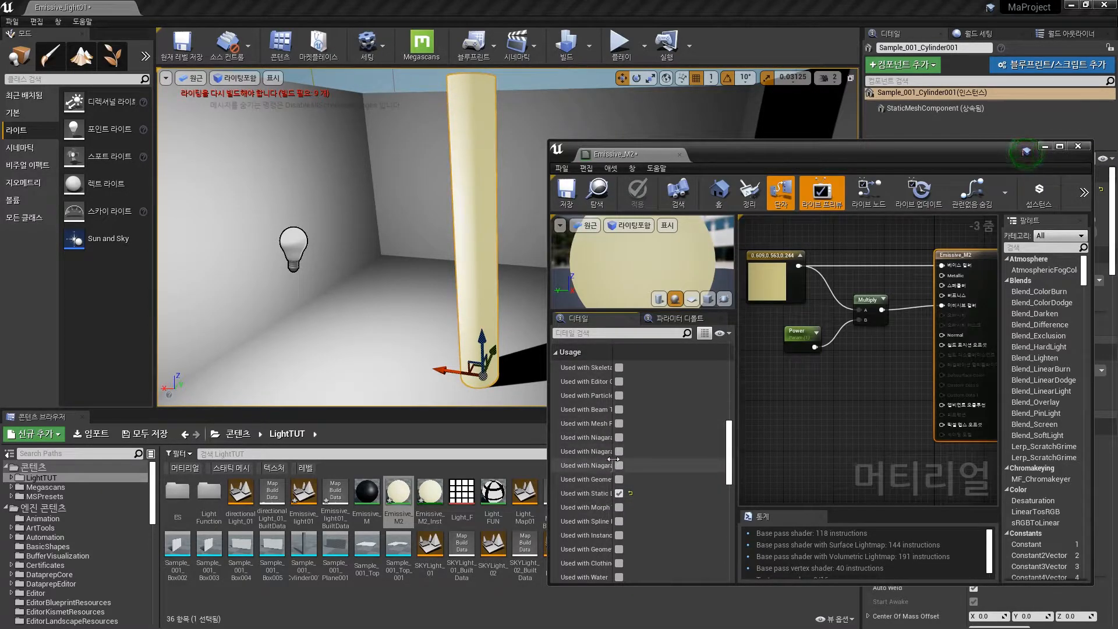
{"action": "left_click_drag", "start_coordinate": [615, 465], "coordinate": [659, 469]}
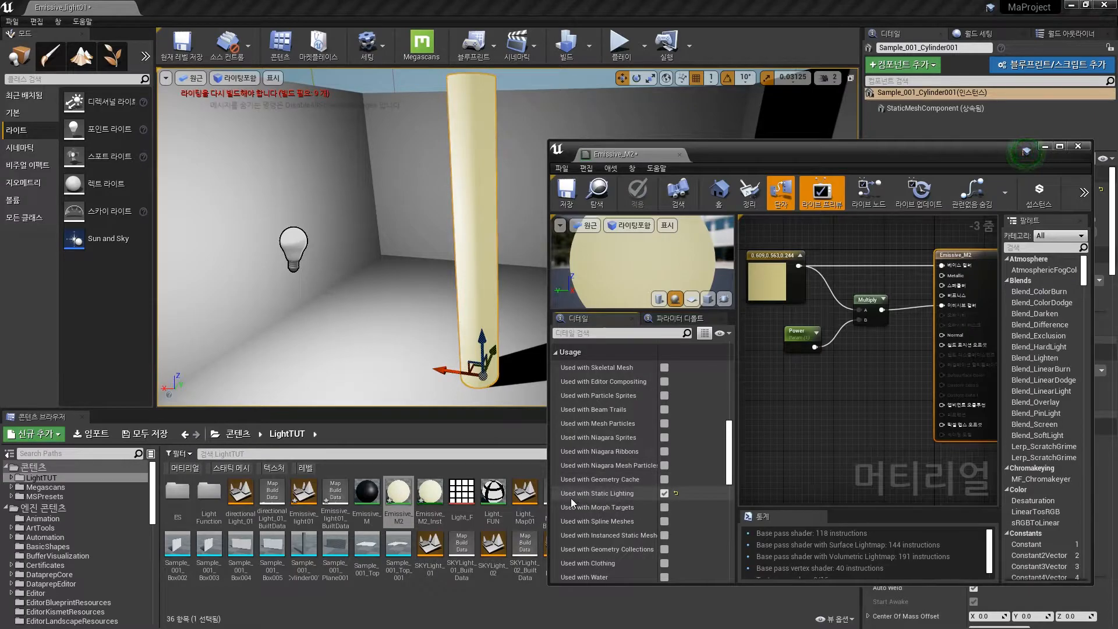
Step: Switch Used with Static Lighting off and on again, and save and close the Emissive_M2 material
{"action": "left_click", "coordinate": [665, 494]}
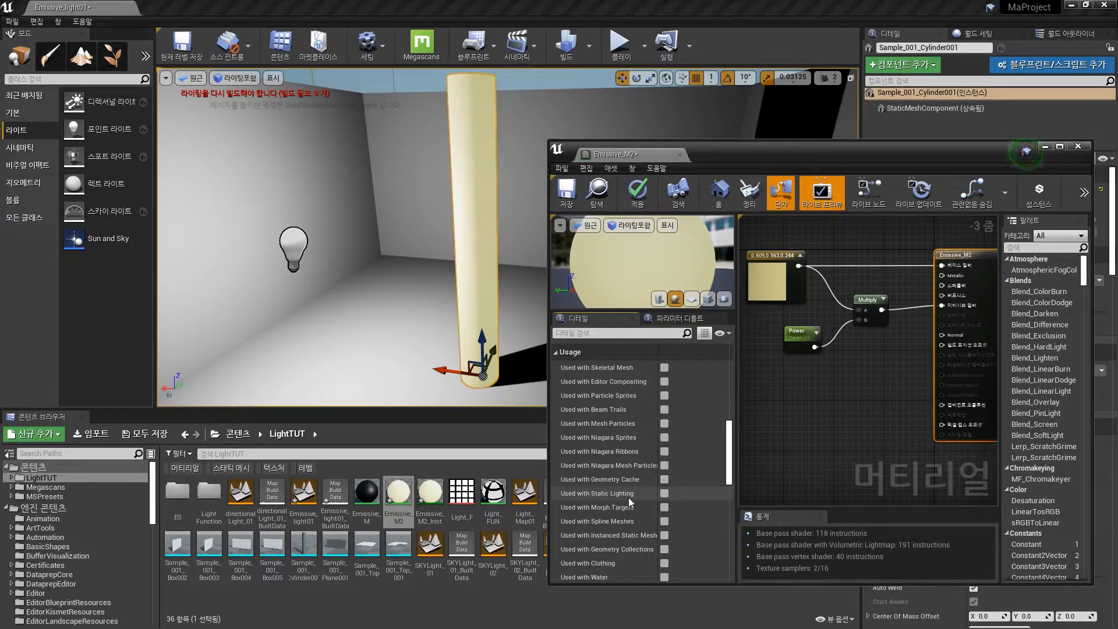
{"action": "left_click", "coordinate": [664, 493]}
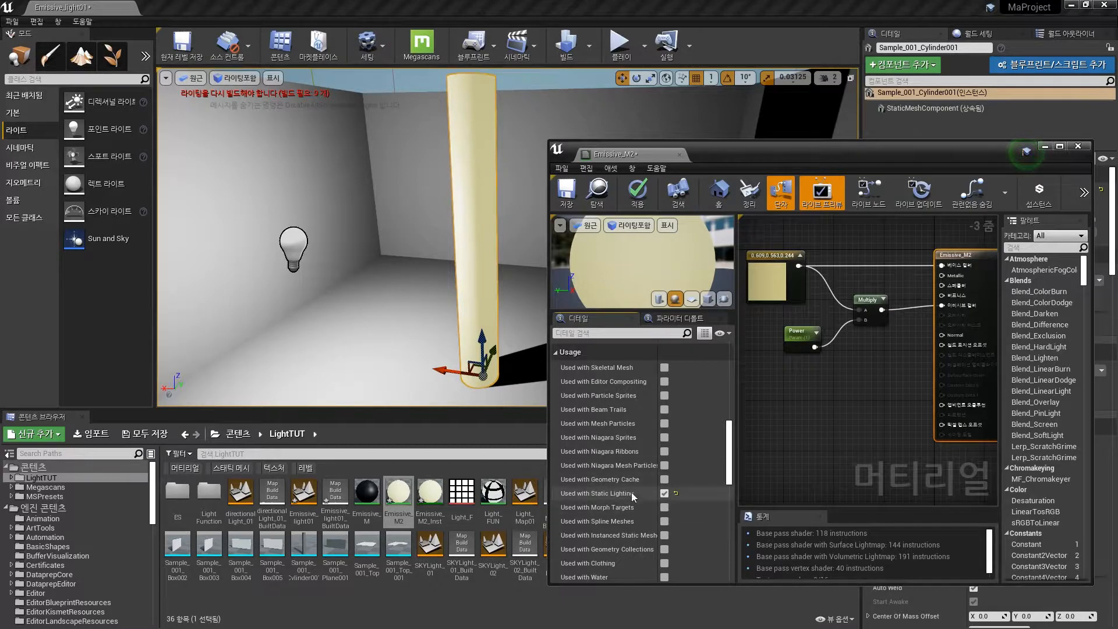
{"action": "left_click", "coordinate": [567, 192]}
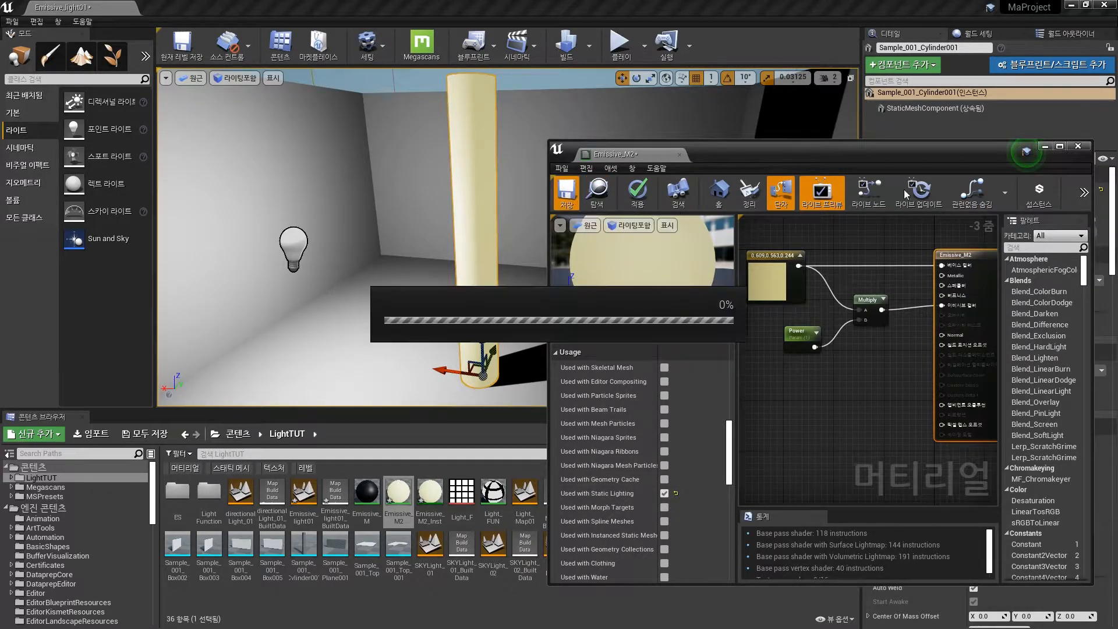
{"action": "left_click", "coordinate": [1077, 147]}
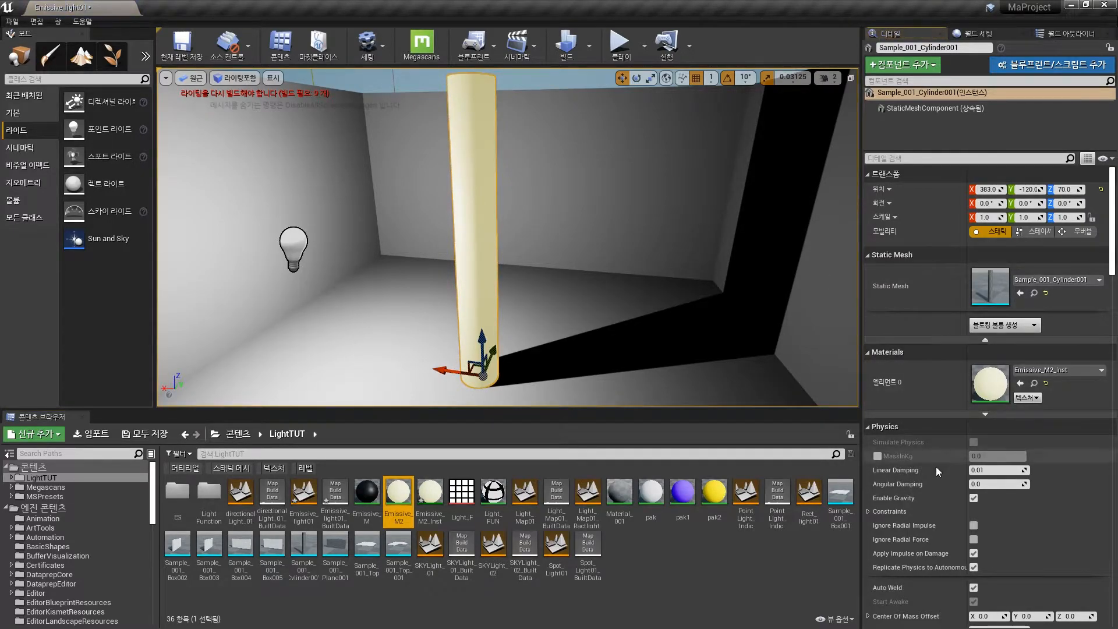
Step: Enable Use Emissive for Static Lighting in the cylinder's Lightmass Settings
{"action": "scroll", "coordinate": [975, 456], "scroll_direction": "down", "scroll_amount": 3}
{"action": "scroll", "coordinate": [973, 386], "scroll_direction": "down", "scroll_amount": 15}
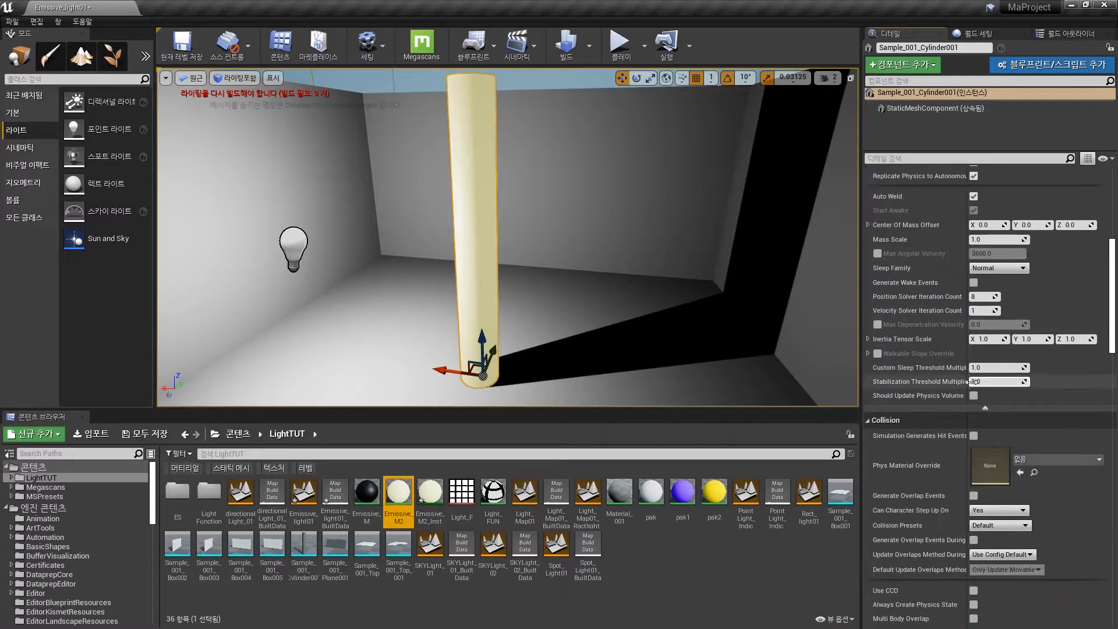
{"action": "scroll", "coordinate": [972, 386], "scroll_direction": "down", "scroll_amount": 5}
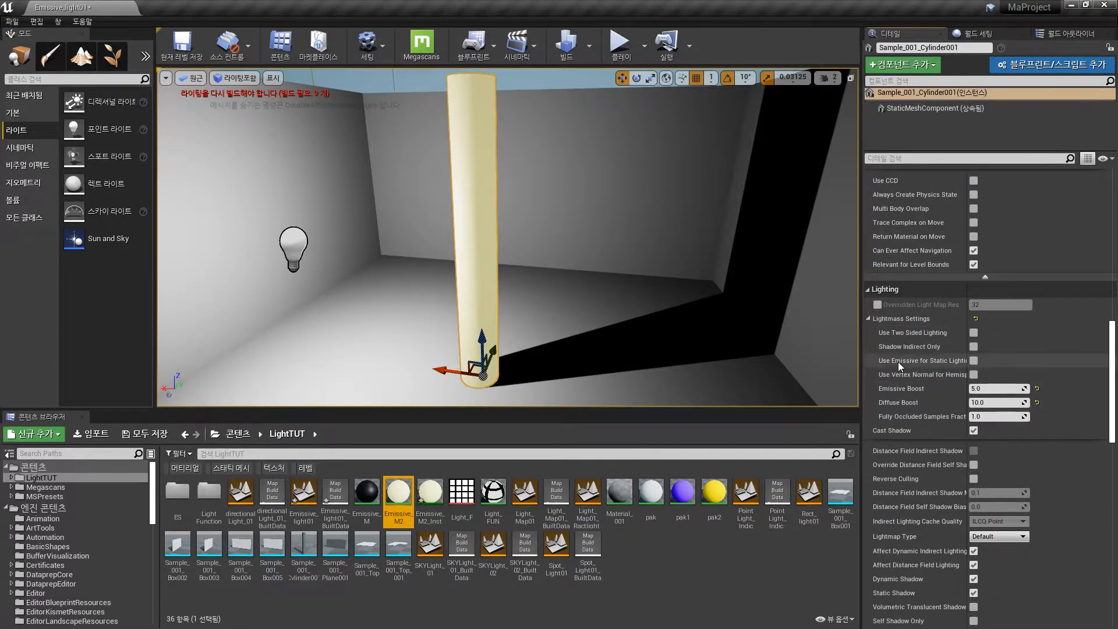
{"action": "left_click", "coordinate": [973, 361]}
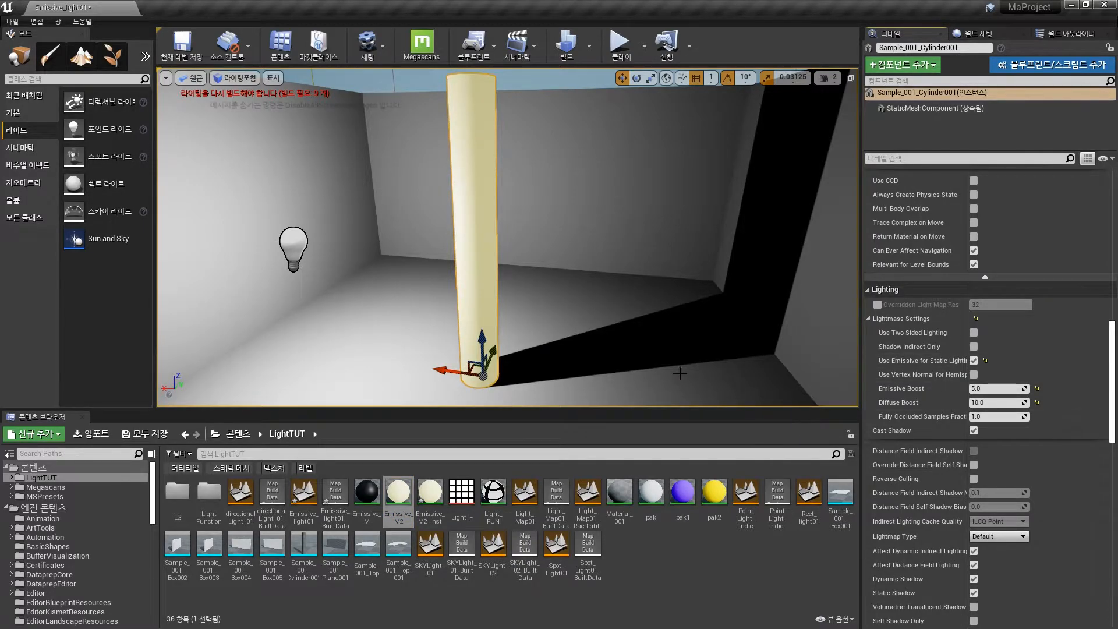
Step: Delete the room's point light and select the cylinder again
{"action": "left_click", "coordinate": [299, 244]}
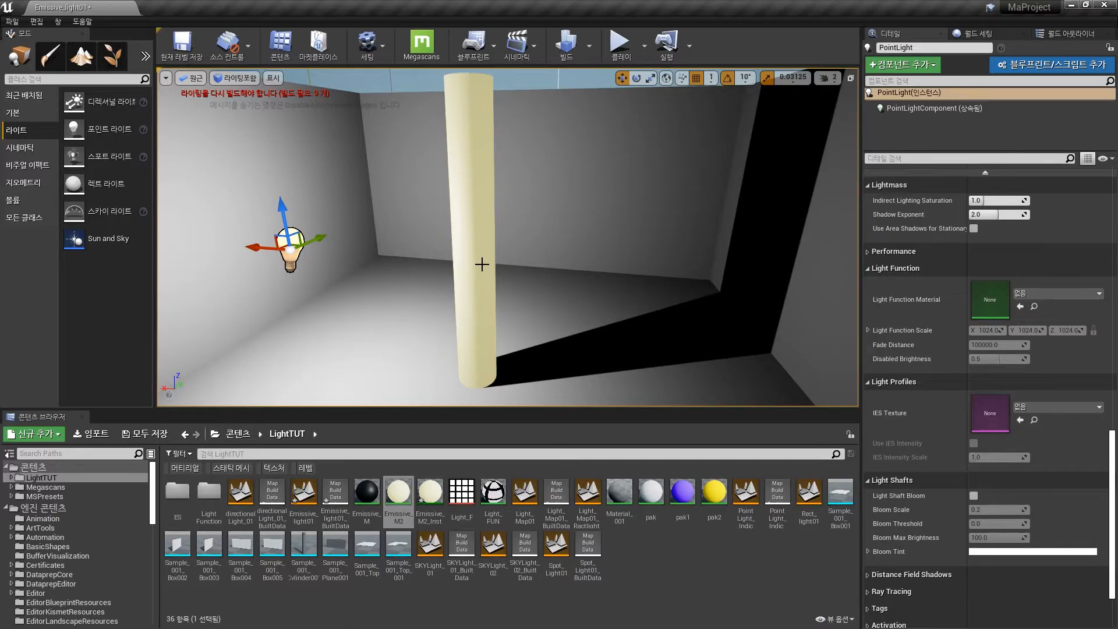
{"action": "key", "text": "Delete"}
{"action": "mouse_move", "coordinate": [494, 260]}
{"action": "right_mouse_down"}
{"action": "mouse_move", "coordinate": [442, 308]}
{"action": "mouse_move", "coordinate": [480, 251]}
{"action": "right_mouse_up"}
{"action": "left_click", "coordinate": [549, 249]}
{"action": "mouse_move", "coordinate": [549, 249]}
{"action": "right_mouse_down"}
{"action": "mouse_move", "coordinate": [582, 272]}
{"action": "mouse_move", "coordinate": [572, 262]}
{"action": "mouse_move", "coordinate": [542, 276]}
{"action": "mouse_move", "coordinate": [565, 255]}
{"action": "right_mouse_up"}
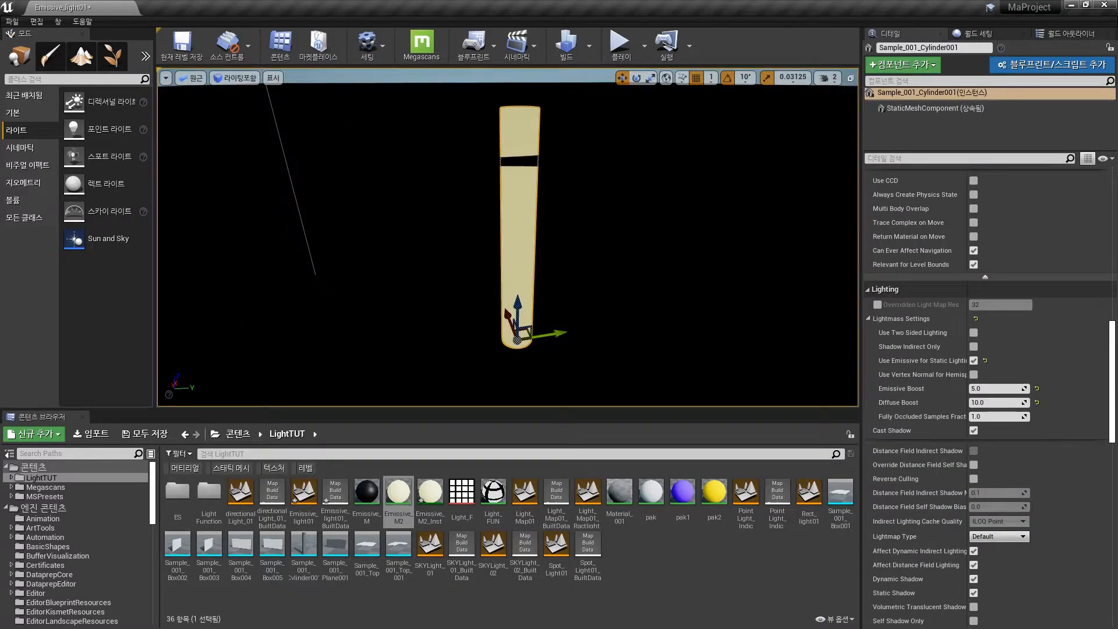
Step: Build the level's lighting and review the Lightmass values in the World Settings
{"action": "left_click", "coordinate": [568, 50]}
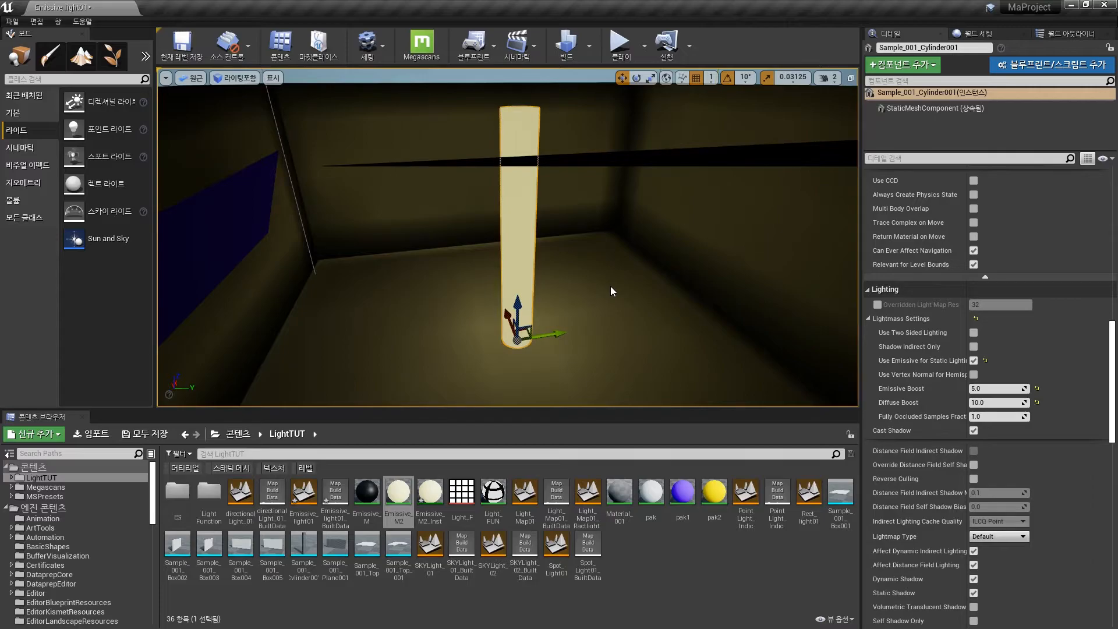
{"action": "left_click_drag", "start_coordinate": [648, 299], "coordinate": [553, 306], "text": "alt"}
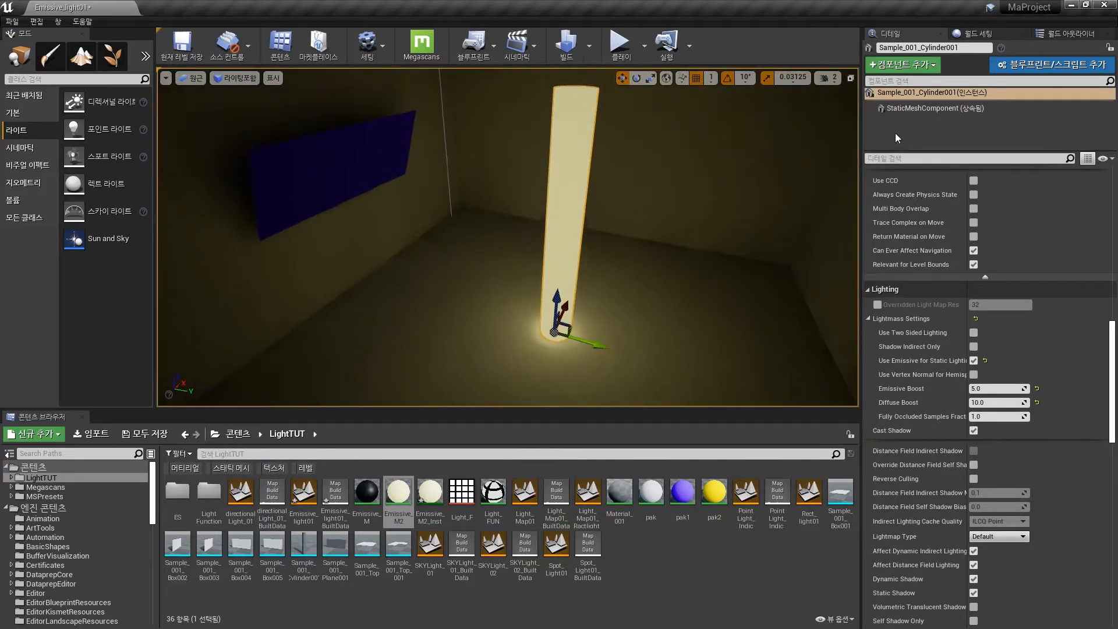
{"action": "left_click", "coordinate": [978, 34]}
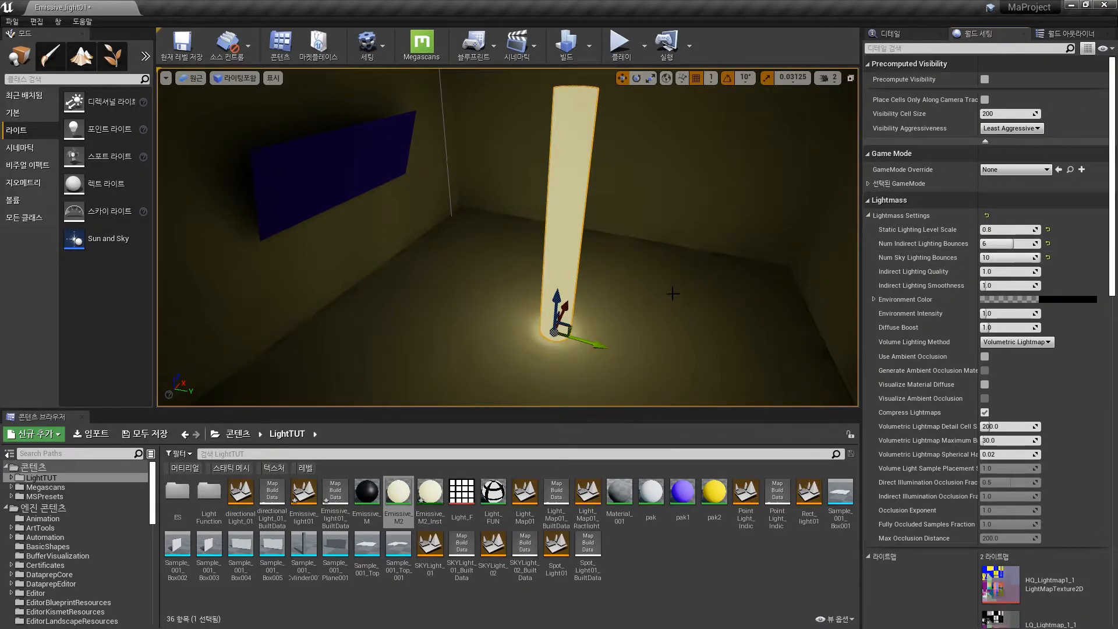
{"action": "right_click_drag", "start_coordinate": [640, 319], "coordinate": [639, 319]}
{"action": "right_click_drag", "start_coordinate": [598, 288], "coordinate": [595, 302]}
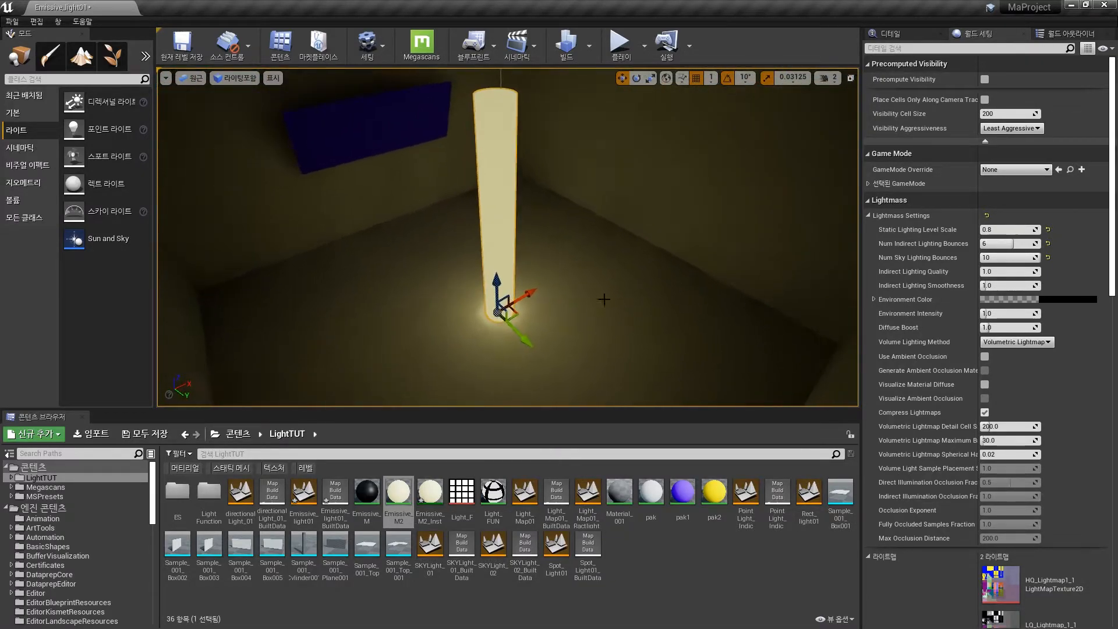
Step: Set the cylinder's Emissive Boost and Diffuse Boost to 1.0, rebuild the lighting, and inspect the glow around its base
{"action": "left_click", "coordinate": [909, 39]}
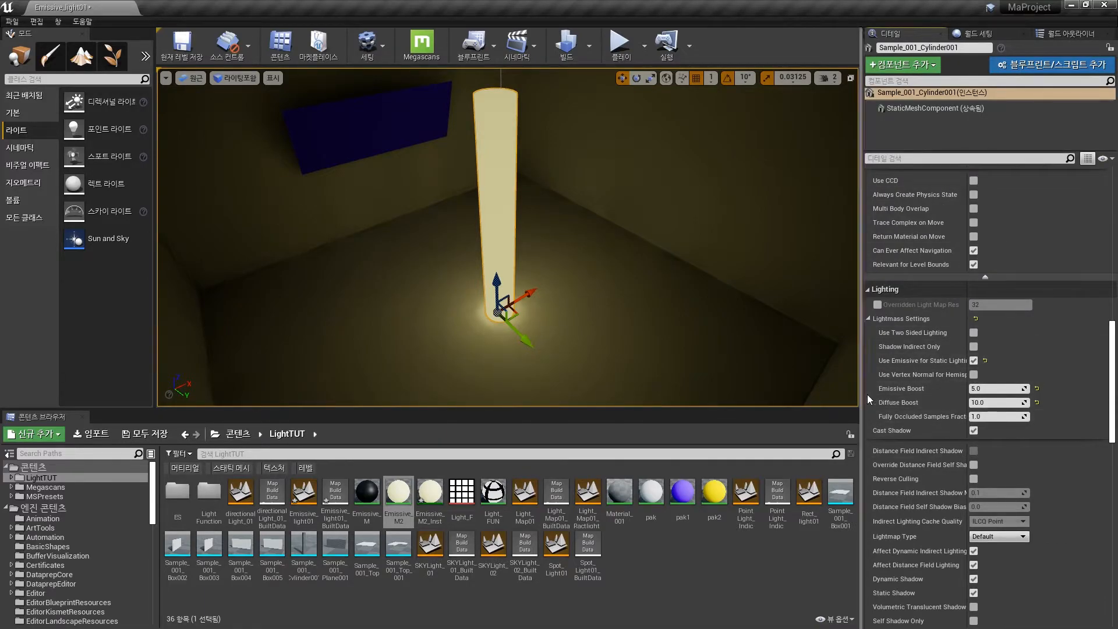
{"action": "left_click", "coordinate": [1015, 388]}
{"action": "type", "text": "1.0"}
{"action": "left_click", "coordinate": [990, 402]}
{"action": "left_click", "coordinate": [568, 47]}
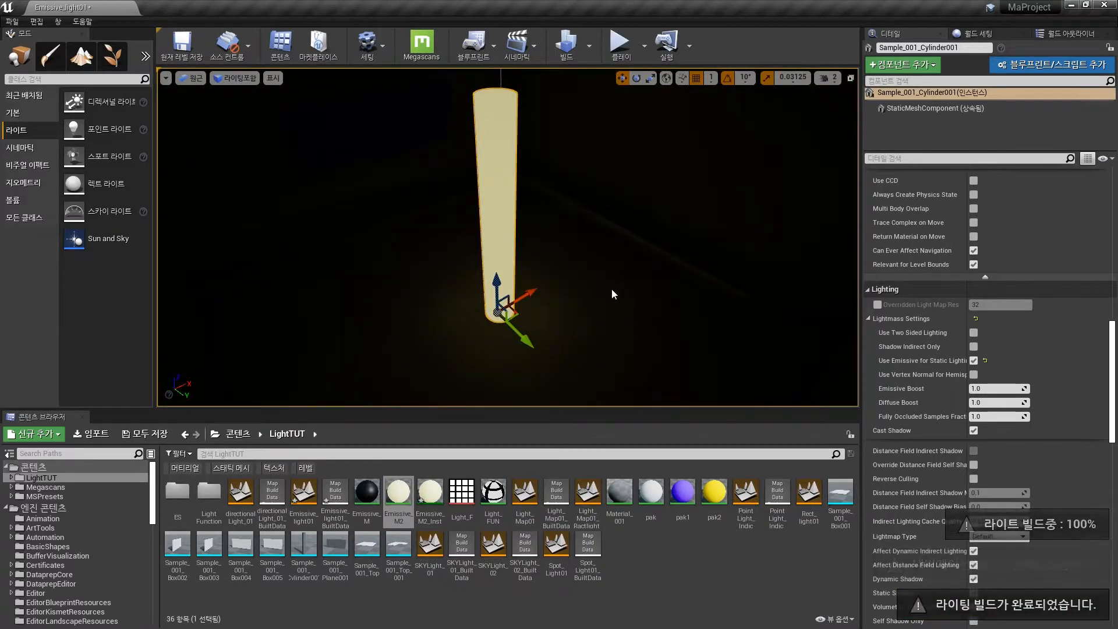
{"action": "mouse_move", "coordinate": [612, 289]}
{"action": "right_mouse_down"}
{"action": "mouse_move", "coordinate": [510, 279]}
{"action": "mouse_move", "coordinate": [530, 269]}
{"action": "mouse_move", "coordinate": [575, 304]}
{"action": "mouse_move", "coordinate": [603, 283]}
{"action": "right_mouse_up"}
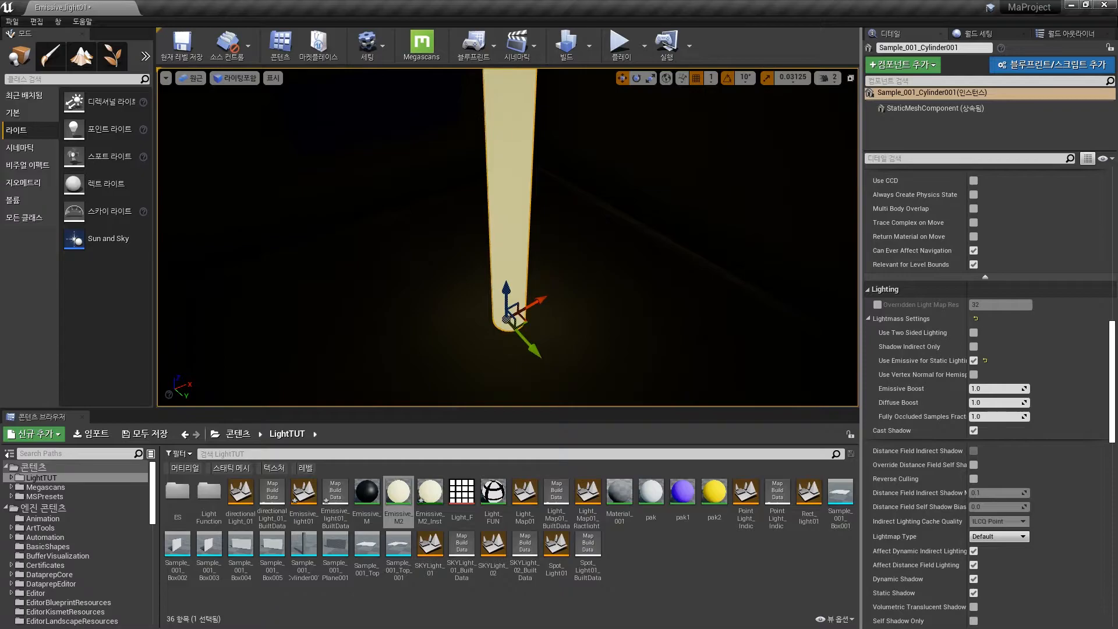
{"action": "mouse_move", "coordinate": [567, 297]}
{"action": "right_mouse_down"}
{"action": "mouse_move", "coordinate": [597, 238]}
{"action": "mouse_move", "coordinate": [549, 321]}
{"action": "mouse_move", "coordinate": [567, 297]}
{"action": "right_mouse_up"}
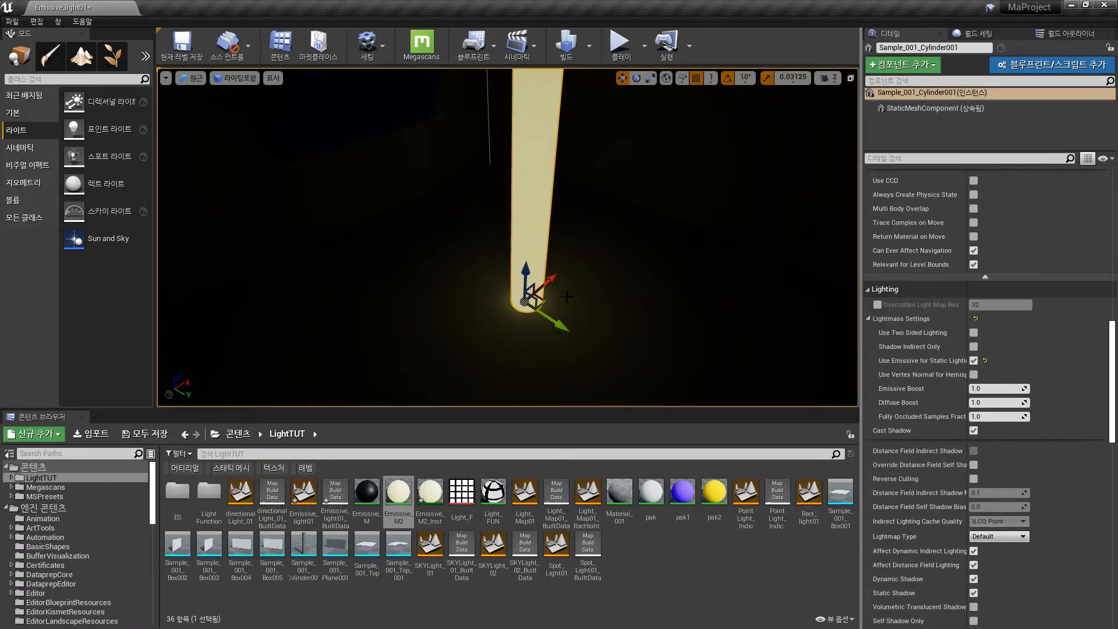
{"action": "mouse_move", "coordinate": [567, 297]}
{"action": "right_mouse_down"}
{"action": "mouse_move", "coordinate": [622, 246]}
{"action": "mouse_move", "coordinate": [568, 310]}
{"action": "mouse_move", "coordinate": [554, 287]}
{"action": "right_mouse_up"}
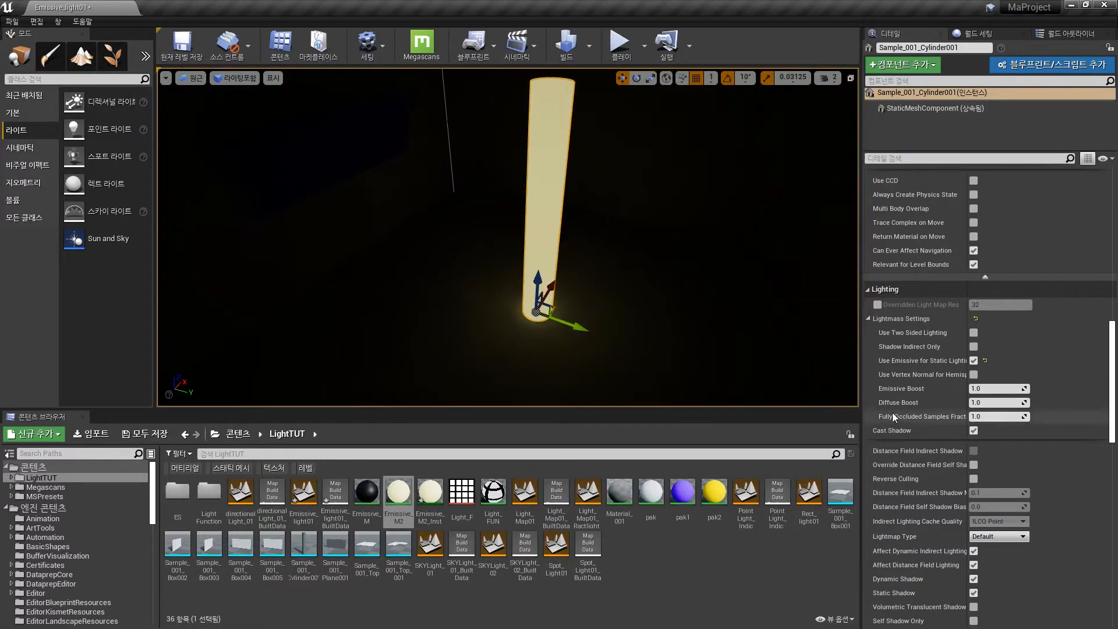
{"action": "left_click", "coordinate": [990, 388]}
Step: Duplicate the cylinder and place the copy across the room at about X 448, Y -200
{"action": "mouse_move", "coordinate": [467, 253]}
{"action": "right_mouse_down"}
{"action": "mouse_move", "coordinate": [512, 303]}
{"action": "mouse_move", "coordinate": [542, 266]}
{"action": "mouse_move", "coordinate": [467, 253]}
{"action": "right_mouse_up"}
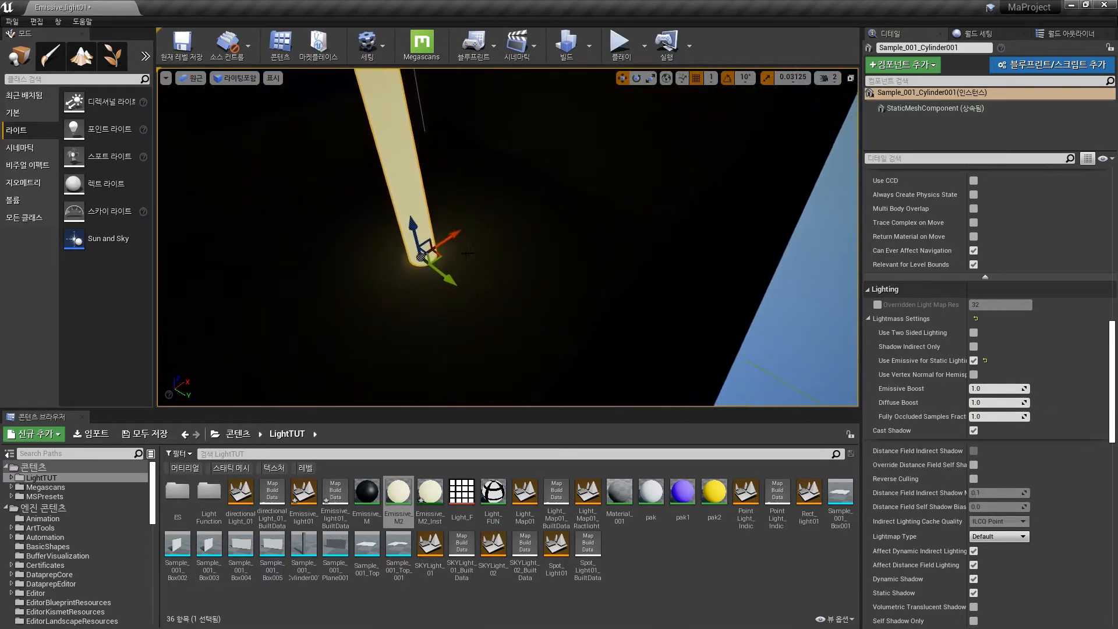
{"action": "left_click_drag", "start_coordinate": [442, 256], "coordinate": [695, 259]}
{"action": "right_click_drag", "start_coordinate": [695, 259], "coordinate": [612, 306]}
{"action": "left_click_drag", "start_coordinate": [610, 306], "coordinate": [524, 244], "text": "alt+shift"}
{"action": "right_click_drag", "start_coordinate": [611, 306], "coordinate": [652, 401]}
{"action": "left_click_drag", "start_coordinate": [611, 307], "coordinate": [660, 224], "text": "alt"}
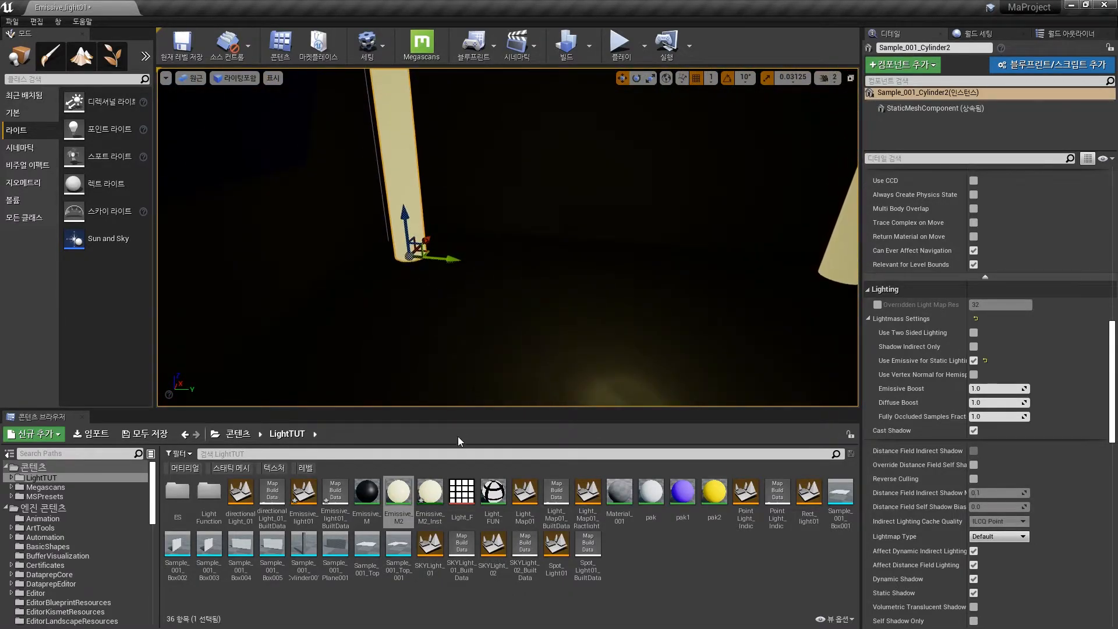
Step: Create a child material instance of Emissive_M2_Inst with the default name and open it to check its parameters and parent
{"action": "right_click", "coordinate": [433, 495]}
{"action": "left_click", "coordinate": [504, 225]}
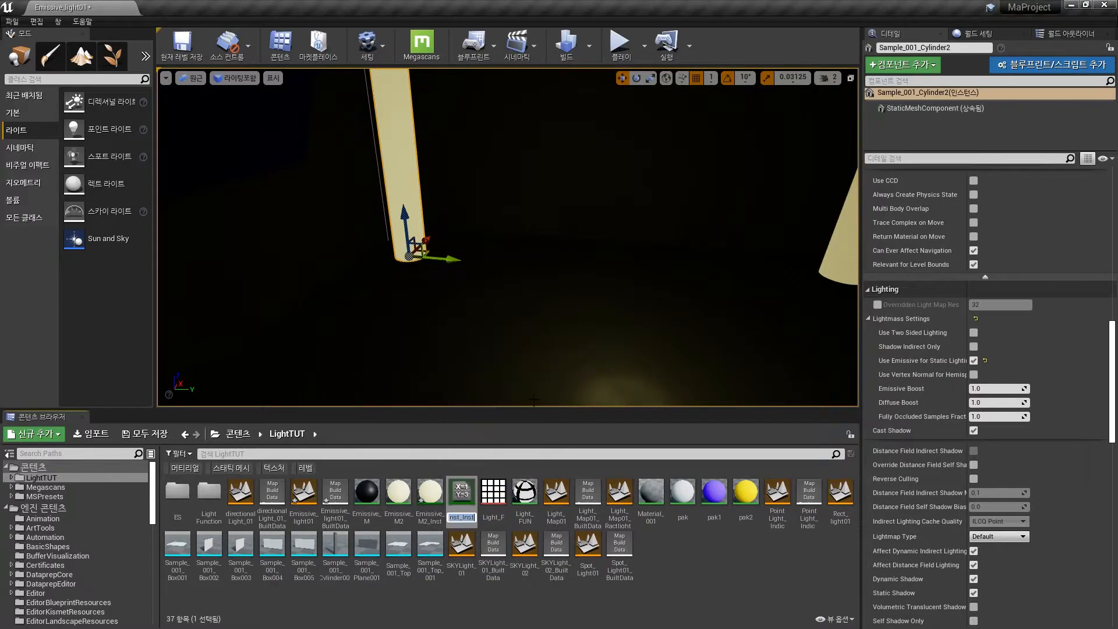
{"action": "key", "text": "Return"}
{"action": "double_click", "coordinate": [461, 494]}
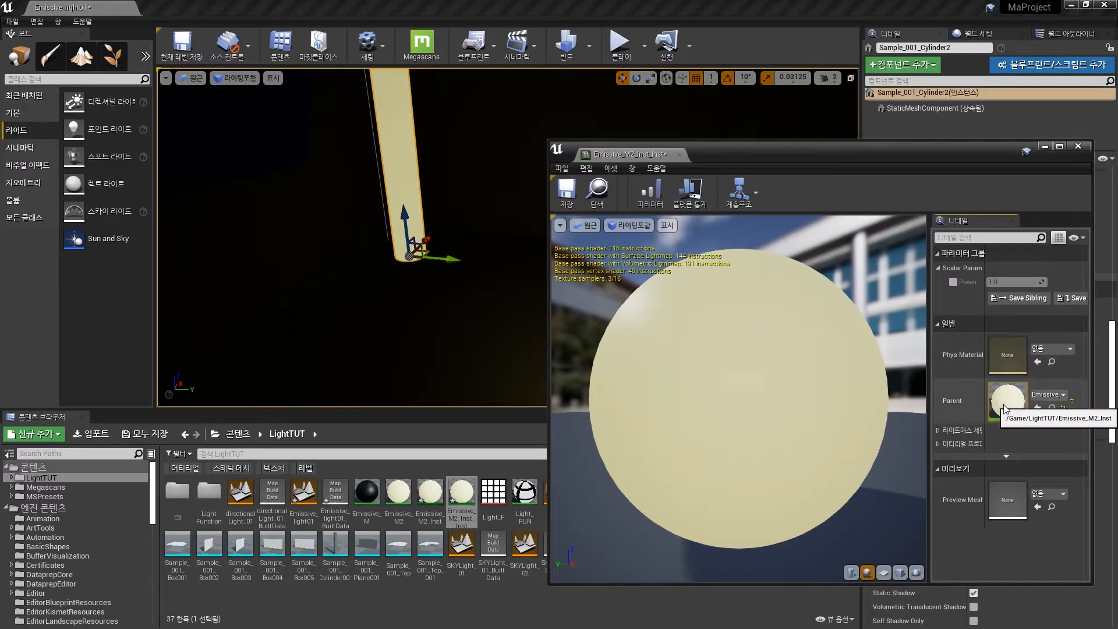
{"action": "left_click", "coordinate": [1006, 455]}
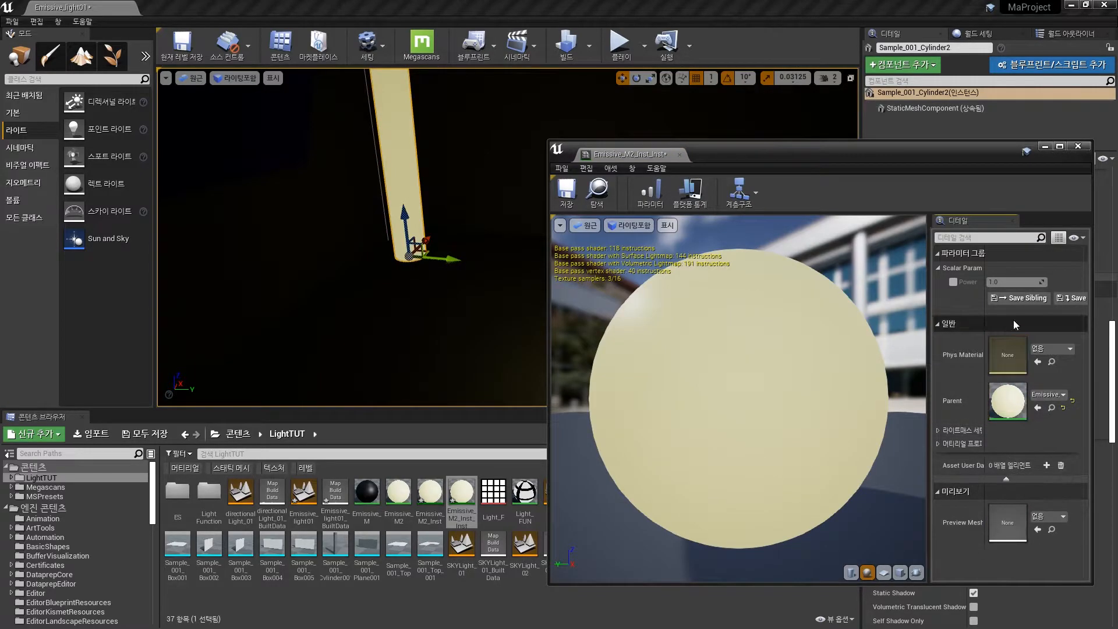
Step: In the Emissive_M2 material, convert the yellow Constant3Vector to a parameter named color and shift its node clear of Multiply
{"action": "double_click", "coordinate": [430, 494]}
{"action": "double_click", "coordinate": [407, 491]}
{"action": "scroll", "coordinate": [761, 338], "scroll_direction": "down", "scroll_amount": 2}
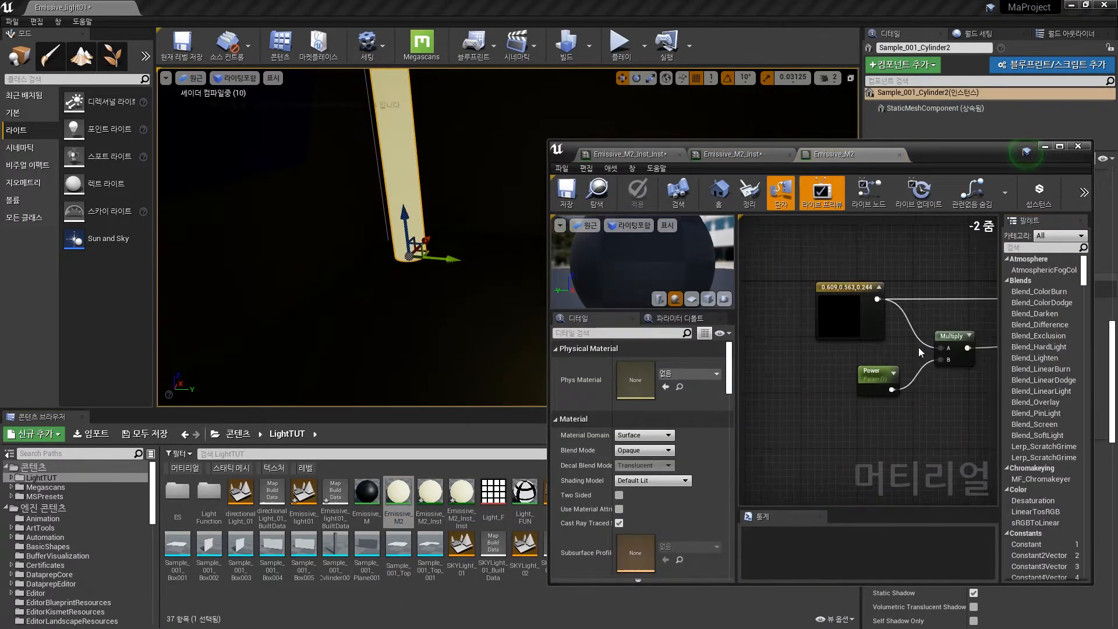
{"action": "right_click", "coordinate": [851, 281]}
{"action": "left_click", "coordinate": [882, 285]}
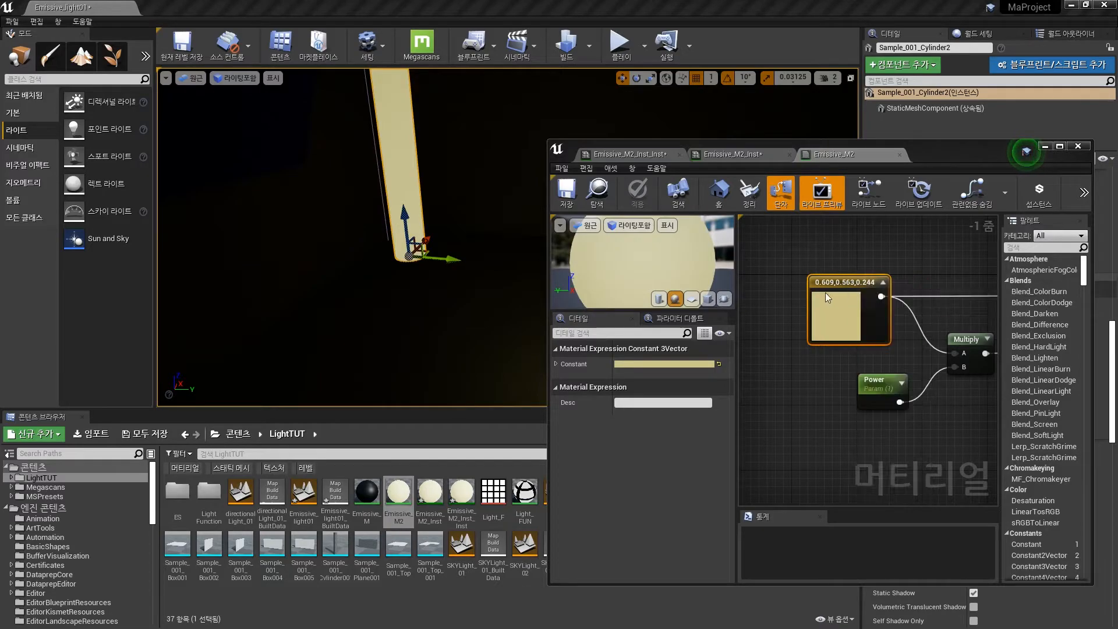
{"action": "type", "text": "olor"}
{"action": "key", "text": "Return"}
{"action": "left_click_drag", "start_coordinate": [847, 309], "coordinate": [805, 292]}
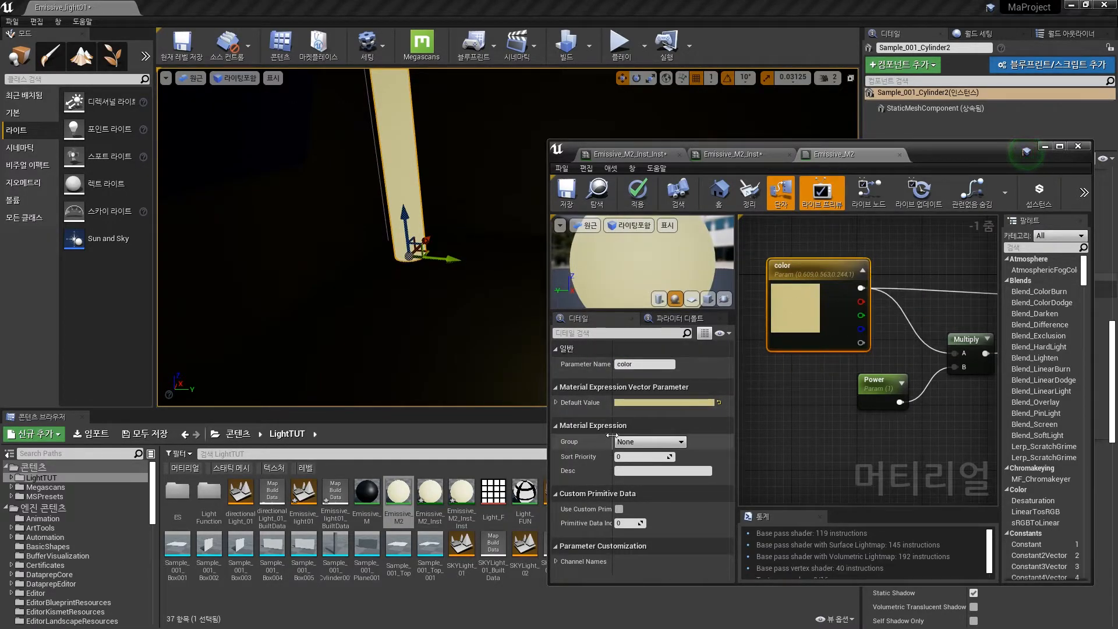
Step: Assign the color parameter to a new group named color and save the Emissive_M2 material
{"action": "left_click", "coordinate": [655, 442]}
{"action": "left_click_drag", "start_coordinate": [655, 442], "coordinate": [605, 445]}
{"action": "type", "text": "color"}
{"action": "key", "text": "Return"}
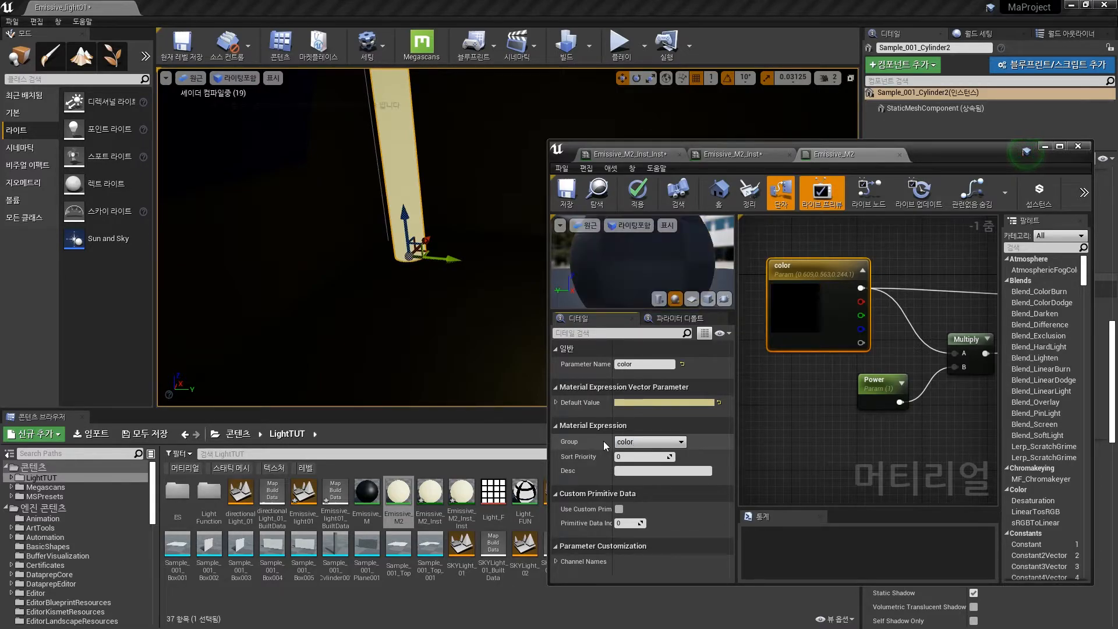
{"action": "left_click", "coordinate": [563, 200]}
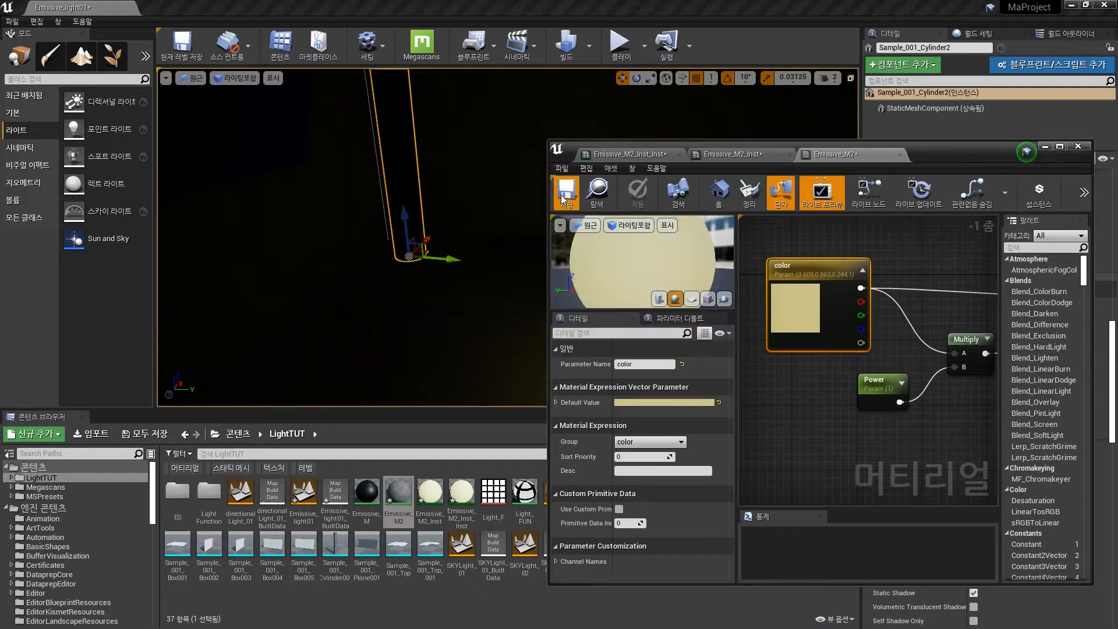
Step: Override the color of Emissive_M2_Inst with a blue of sRGB hex 787DCDFF and close the material editors
{"action": "left_click", "coordinate": [756, 155]}
{"action": "left_click_drag", "start_coordinate": [988, 153], "coordinate": [959, 130]}
{"action": "left_click", "coordinate": [990, 258]}
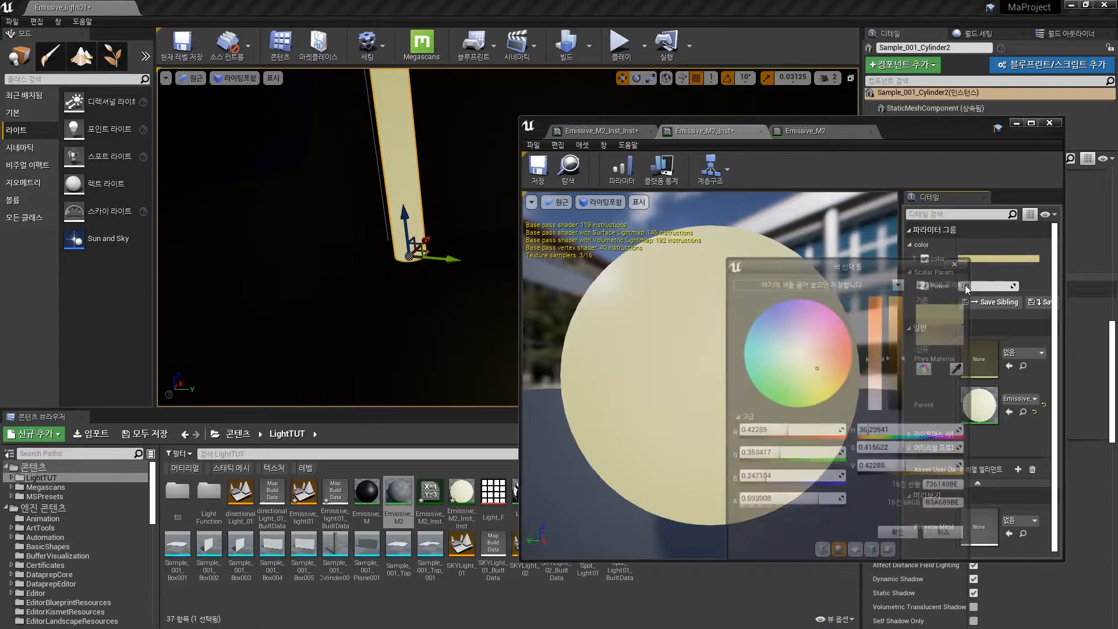
{"action": "left_click_drag", "start_coordinate": [818, 382], "coordinate": [779, 322]}
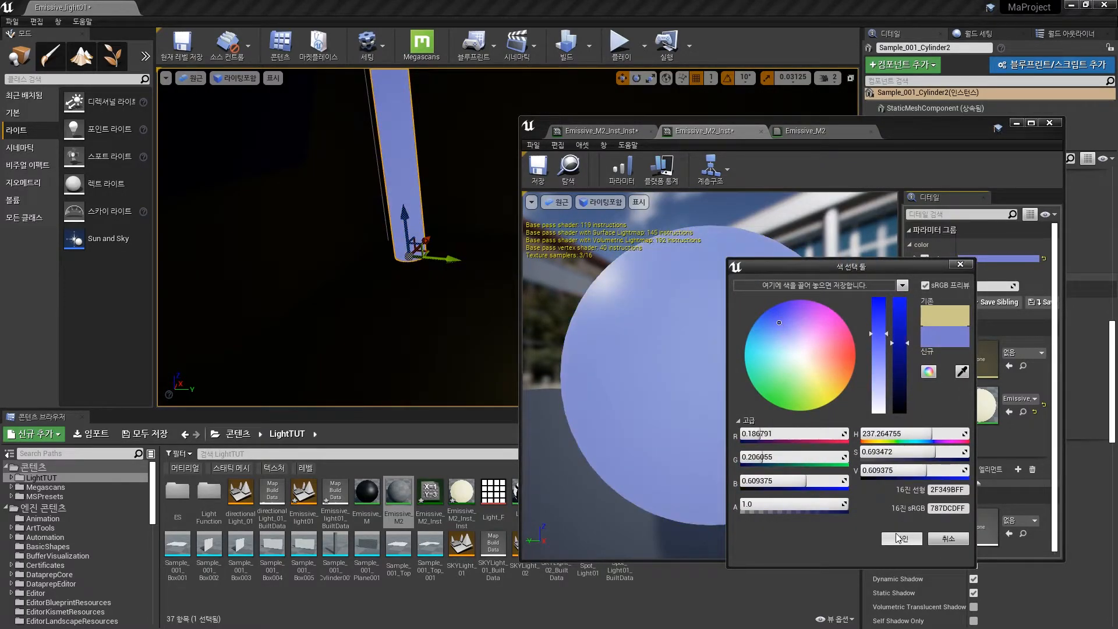
{"action": "left_click", "coordinate": [901, 538]}
{"action": "left_click", "coordinate": [1049, 123]}
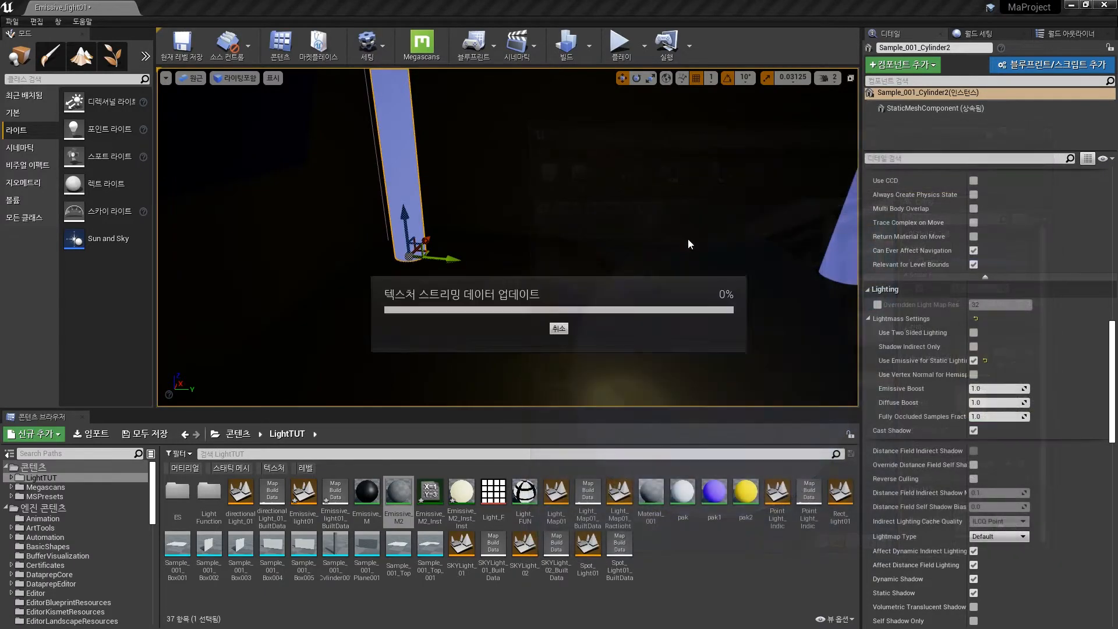
Step: Compare the color and Power parameters of Emissive_M2_Inst with those of its child instance Emissive_M2_Inst_Inst
{"action": "right_click_drag", "start_coordinate": [506, 244], "coordinate": [506, 215]}
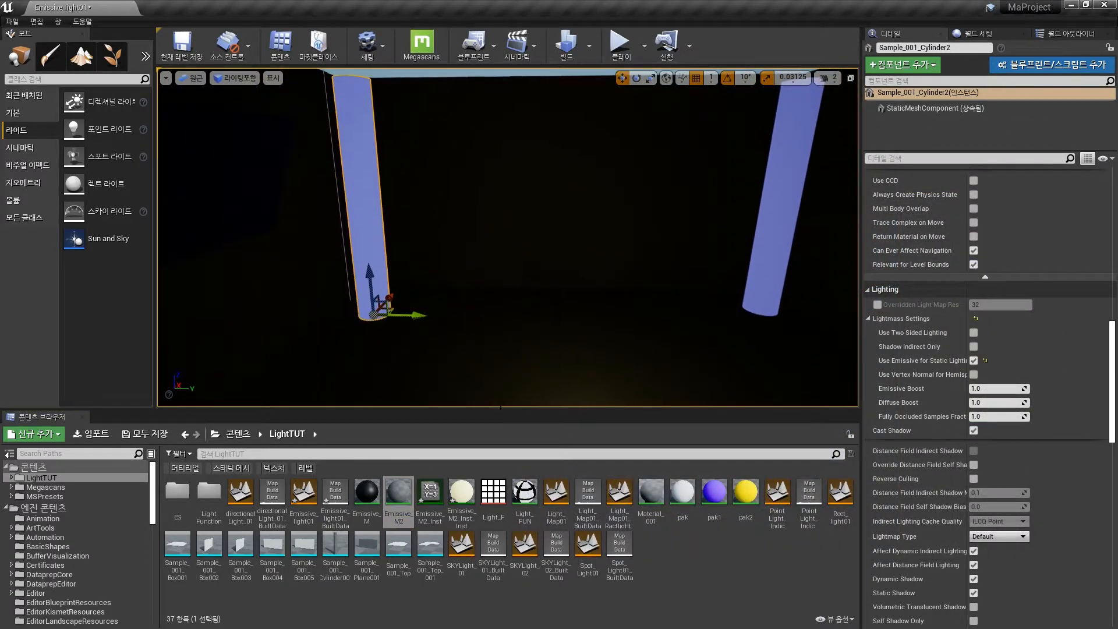
{"action": "left_click", "coordinate": [462, 495]}
{"action": "double_click", "coordinate": [434, 495]}
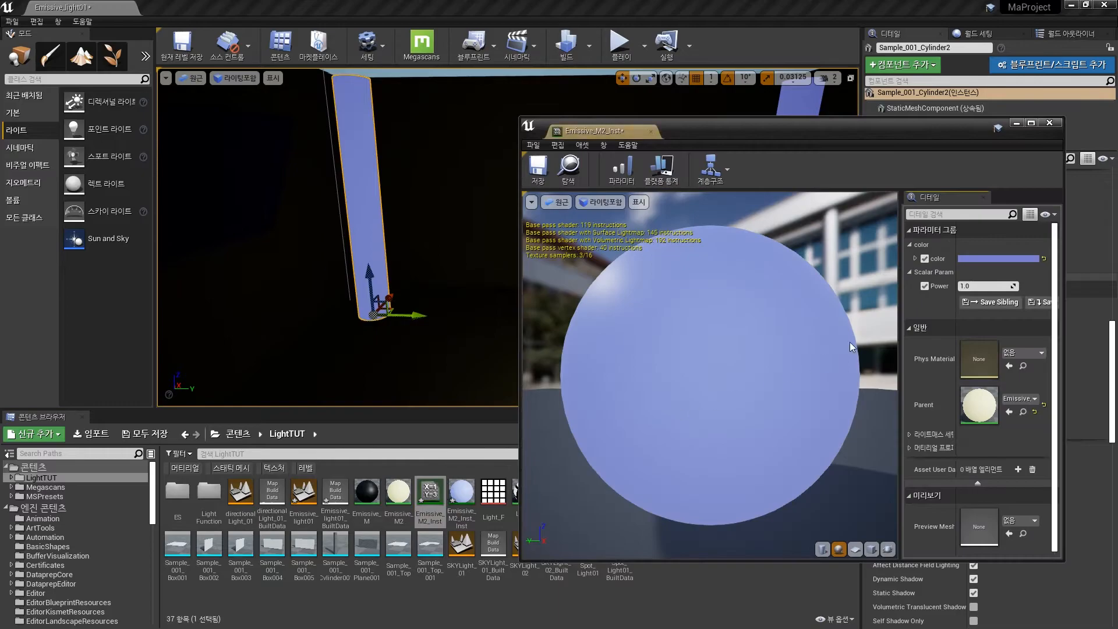
{"action": "double_click", "coordinate": [451, 502]}
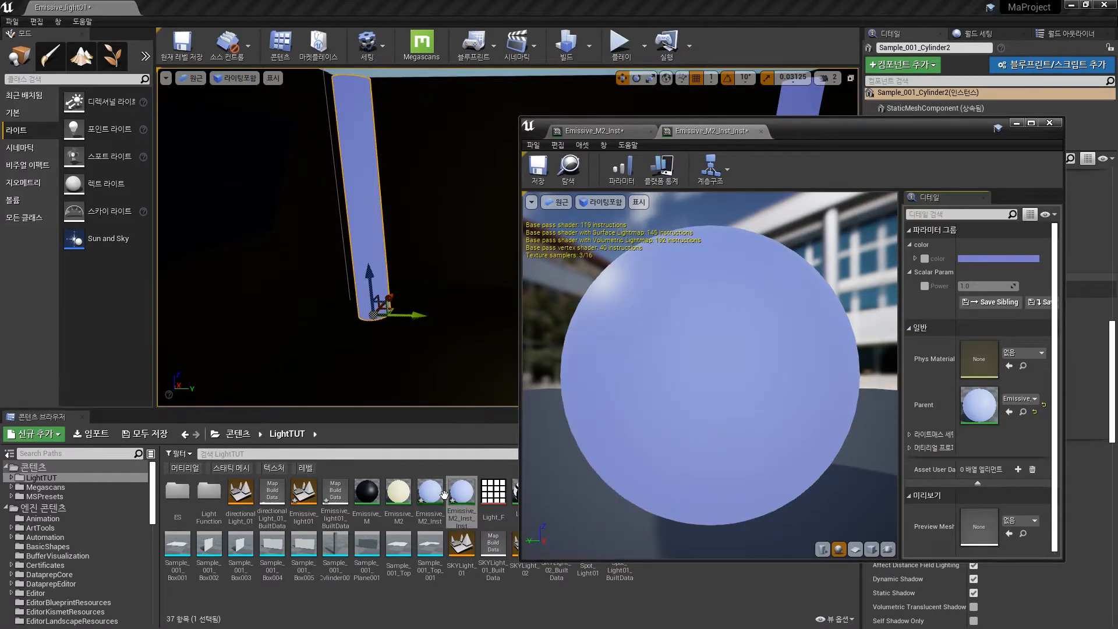
{"action": "left_click", "coordinate": [1050, 122]}
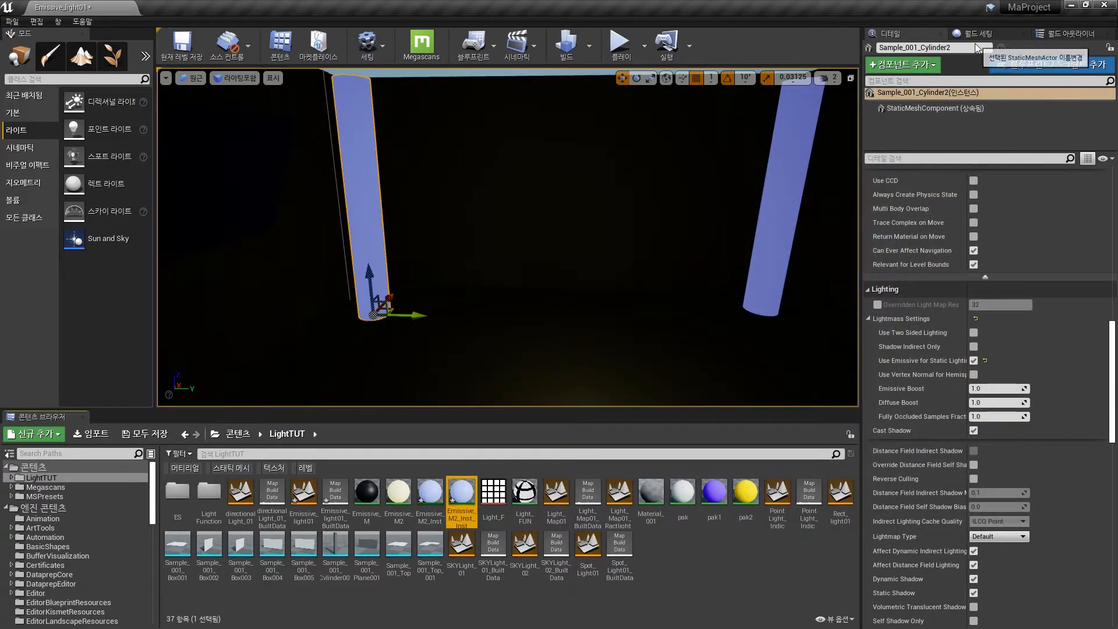
Step: Apply the Emissive_M2_Inst_Inst material to the duplicated cylinder
{"action": "scroll", "coordinate": [1085, 362], "scroll_direction": "up", "scroll_amount": 15}
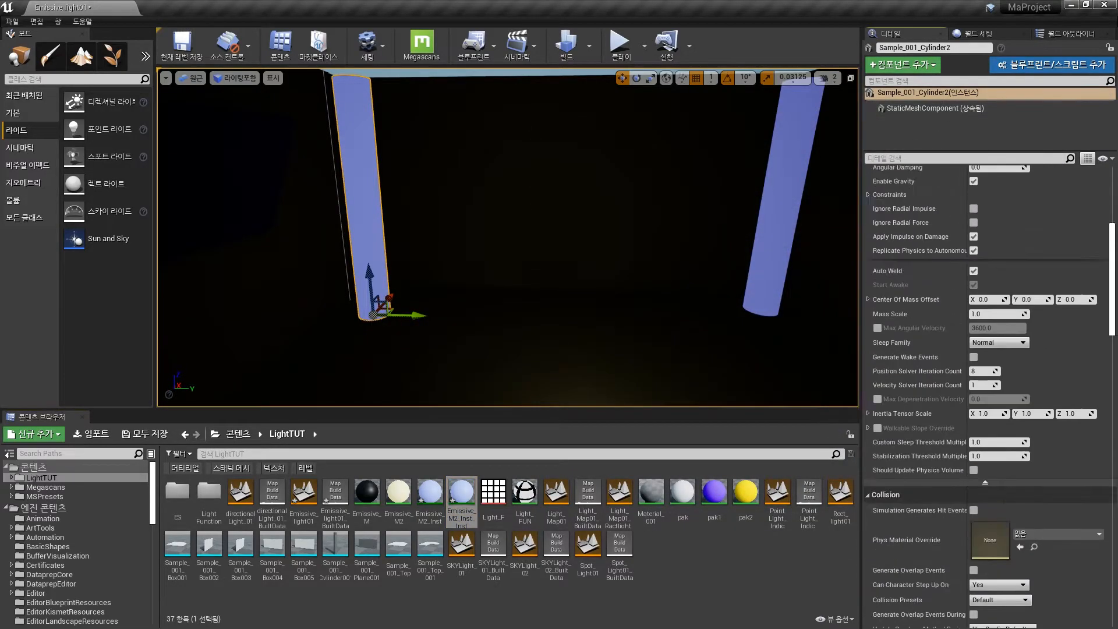
{"action": "scroll", "coordinate": [990, 349], "scroll_direction": "up", "scroll_amount": 3}
{"action": "left_click_drag", "start_coordinate": [461, 497], "coordinate": [991, 385]}
Step: Override the color of Emissive_M2_Inst_Inst with a pale yellow and close the material instance
{"action": "double_click", "coordinate": [990, 385]}
{"action": "left_click", "coordinate": [999, 260]}
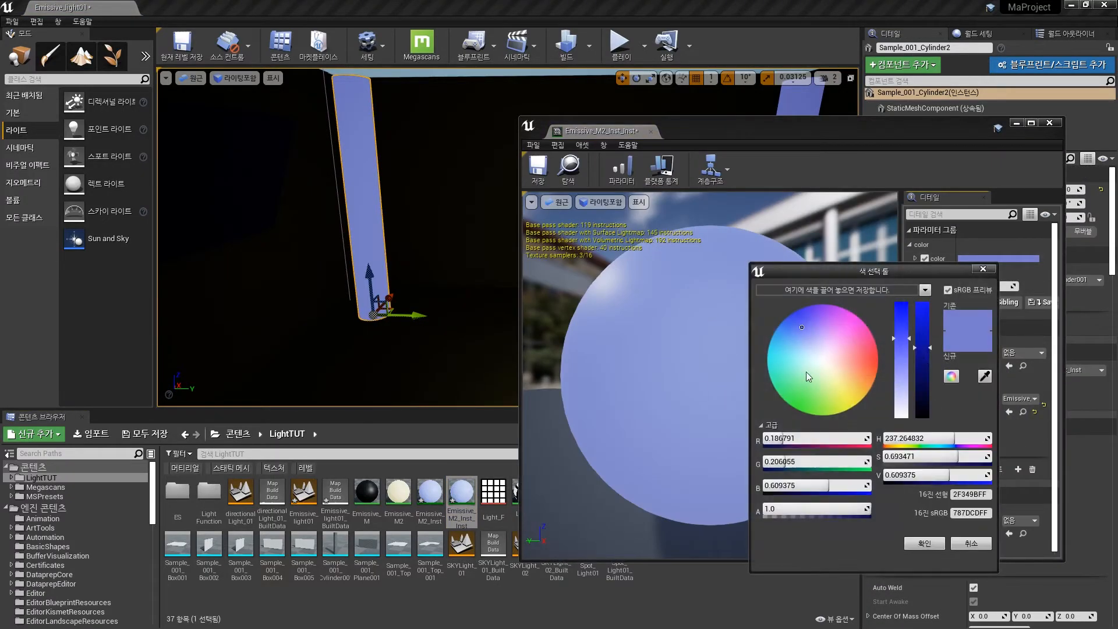
{"action": "left_click_drag", "start_coordinate": [819, 325], "coordinate": [847, 387]}
{"action": "left_click", "coordinate": [922, 543]}
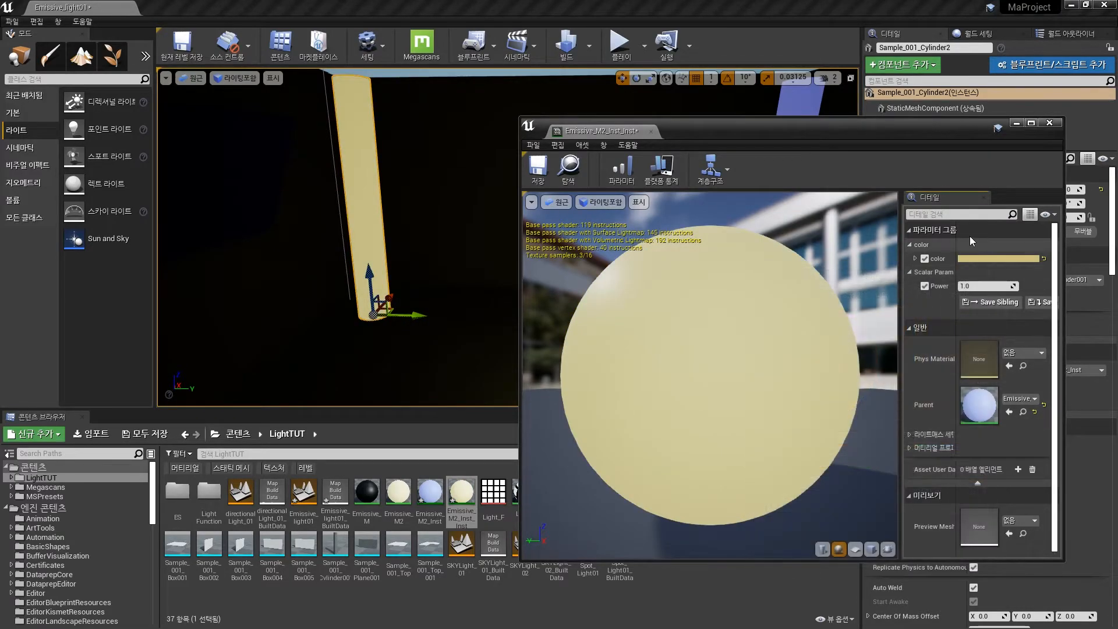
{"action": "left_click", "coordinate": [1049, 124]}
Step: Compare the two cylinders side by side and select the Emissive_M2_Inst asset
{"action": "scroll", "coordinate": [507, 237], "scroll_direction": "down", "scroll_amount": 3}
{"action": "mouse_move", "coordinate": [506, 238]}
{"action": "right_mouse_down"}
{"action": "mouse_move", "coordinate": [474, 237]}
{"action": "mouse_move", "coordinate": [501, 225]}
{"action": "right_mouse_up"}
{"action": "left_click", "coordinate": [429, 492]}
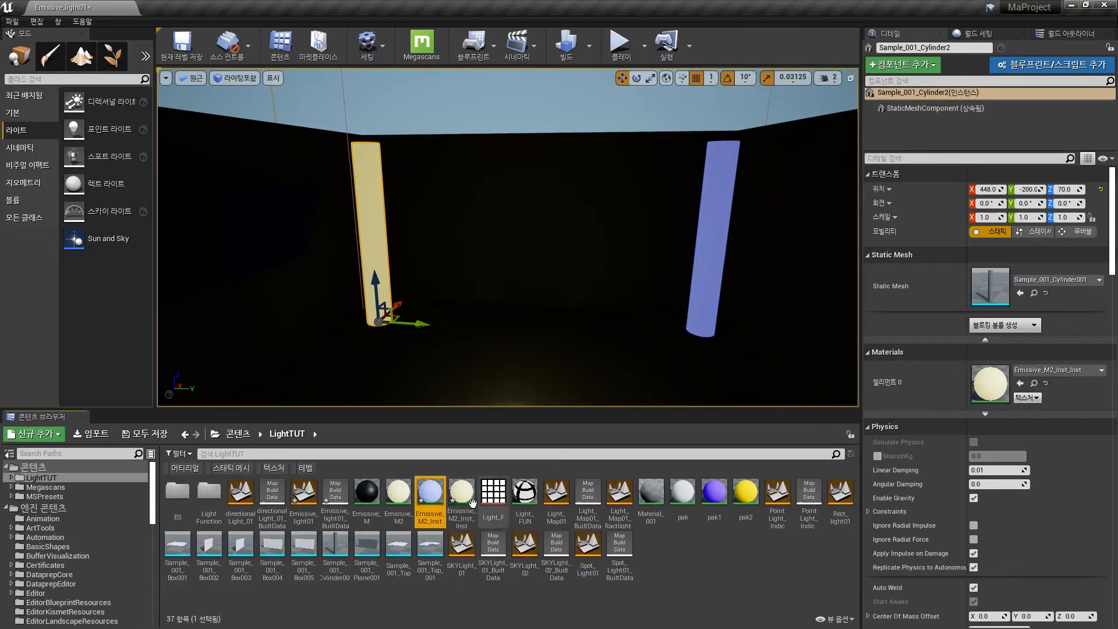
Step: Review the color and Power overrides of Emissive_M2_Inst, select the blue cylinder, and review those of Emissive_M2_Inst_Inst
{"action": "double_click", "coordinate": [430, 492]}
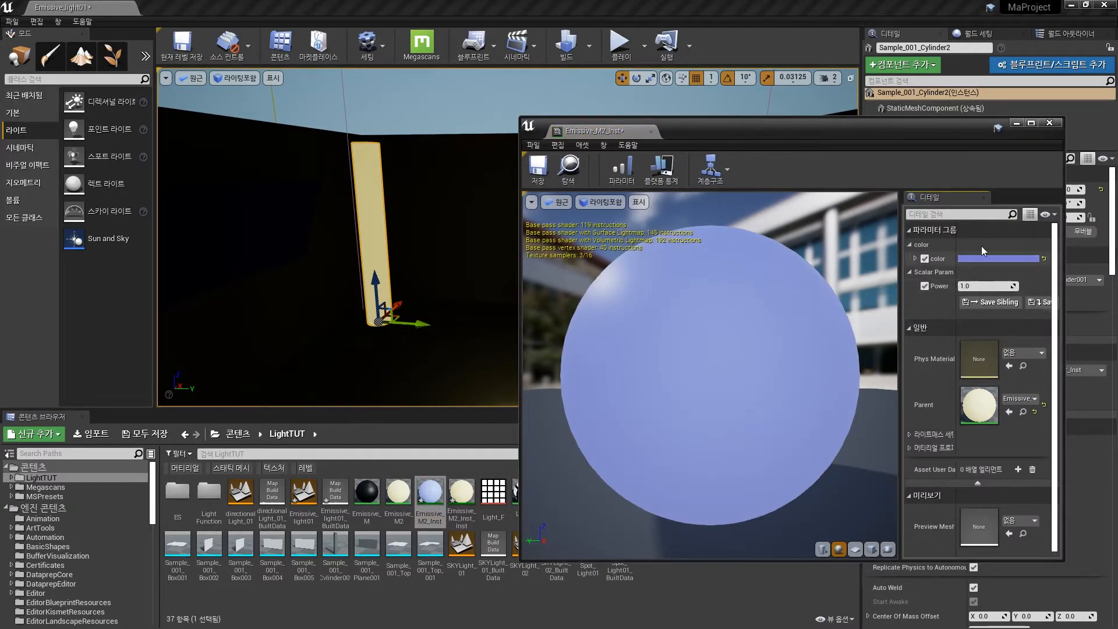
{"action": "left_click", "coordinate": [1049, 123]}
{"action": "left_click", "coordinate": [701, 298]}
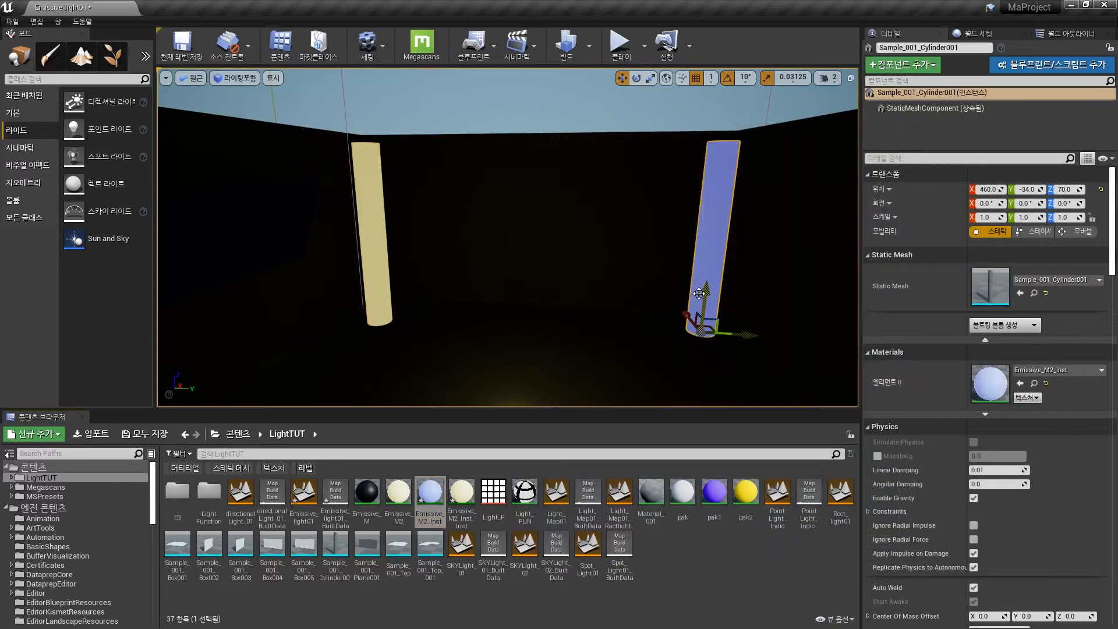
{"action": "double_click", "coordinate": [461, 492]}
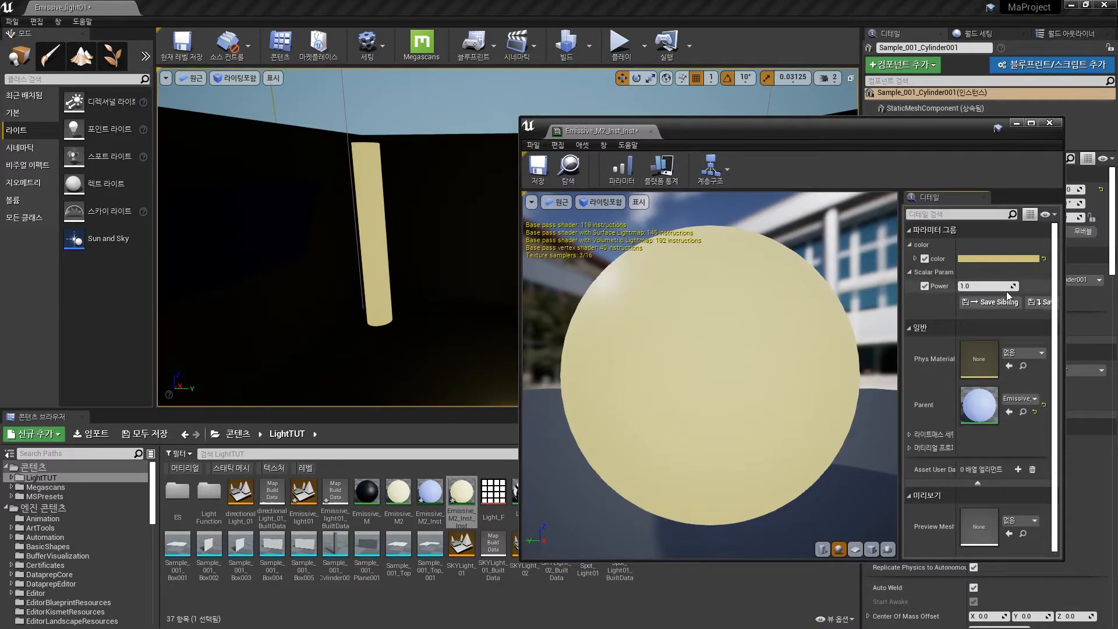
{"action": "left_click", "coordinate": [1049, 123]}
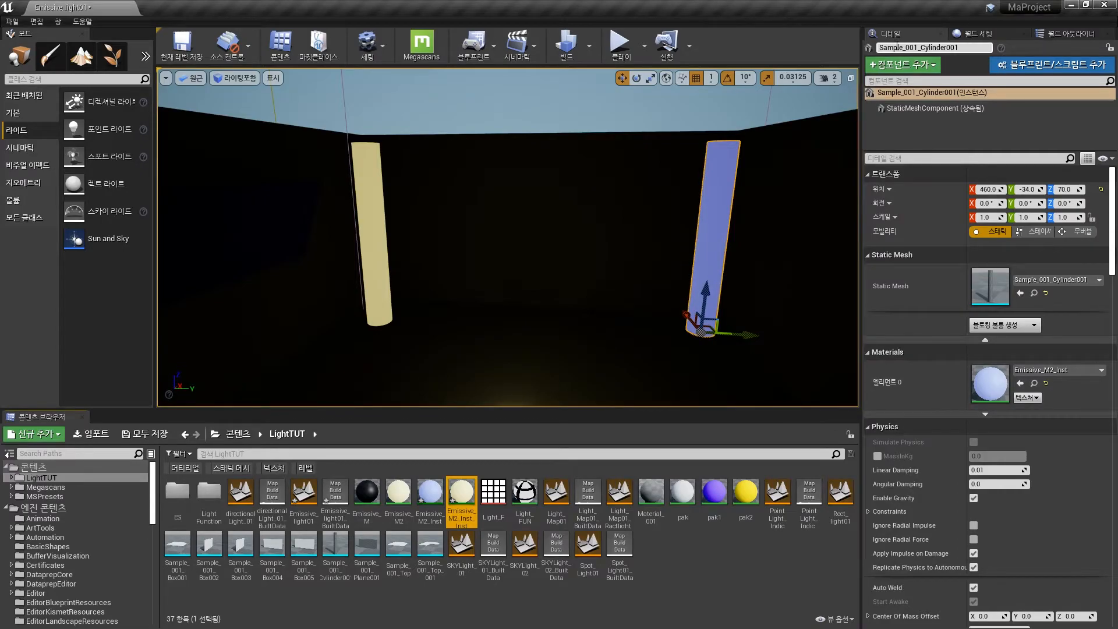
Step: Set the yellow cylinder's Emissive Boost to 10 in its Lightmass Settings and rebuild the lighting
{"action": "scroll", "coordinate": [1016, 445], "scroll_direction": "down", "scroll_amount": 5}
{"action": "scroll", "coordinate": [1018, 439], "scroll_direction": "down", "scroll_amount": 10}
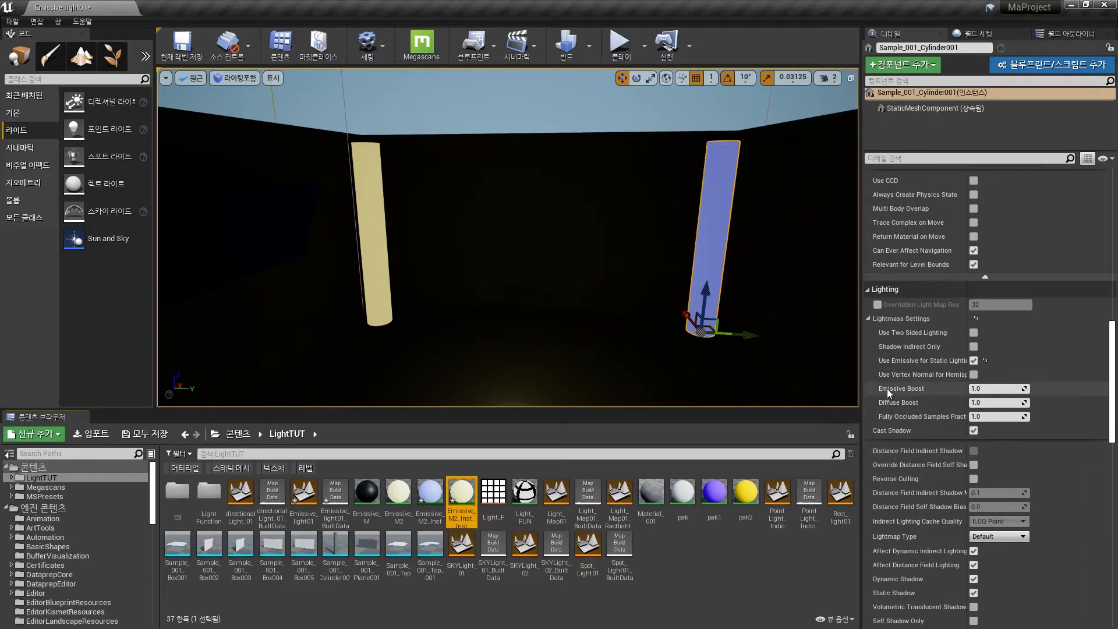
{"action": "left_click", "coordinate": [383, 297]}
{"action": "left_click", "coordinate": [1010, 388]}
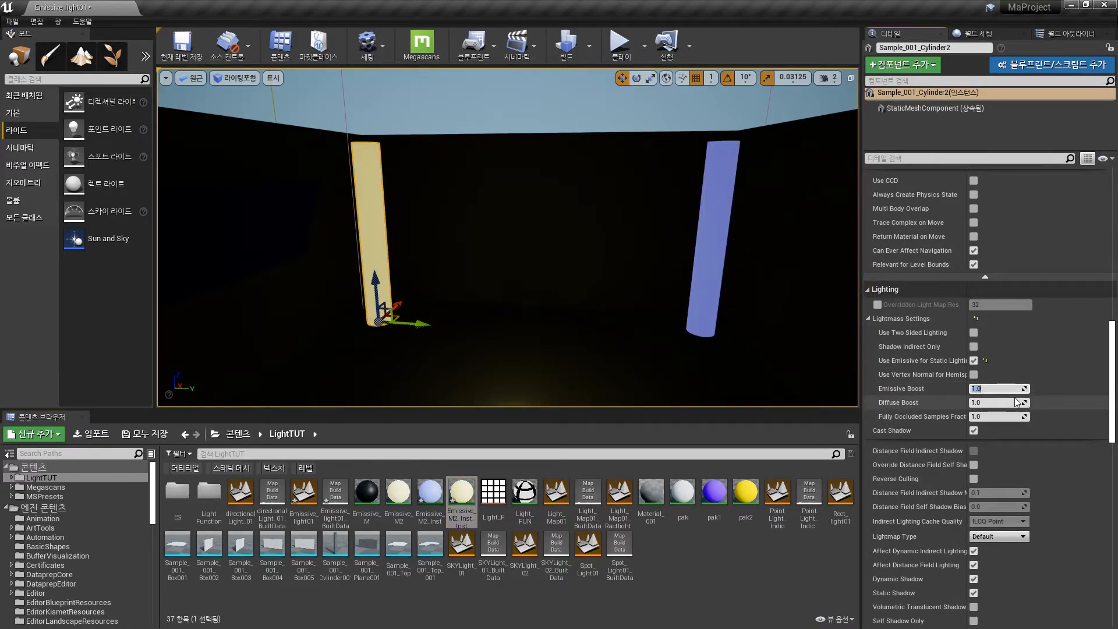
{"action": "mouse_move", "coordinate": [582, 291]}
{"action": "right_mouse_down"}
{"action": "mouse_move", "coordinate": [550, 322]}
{"action": "mouse_move", "coordinate": [561, 331]}
{"action": "mouse_move", "coordinate": [585, 311]}
{"action": "right_mouse_up"}
{"action": "left_click", "coordinate": [564, 54]}
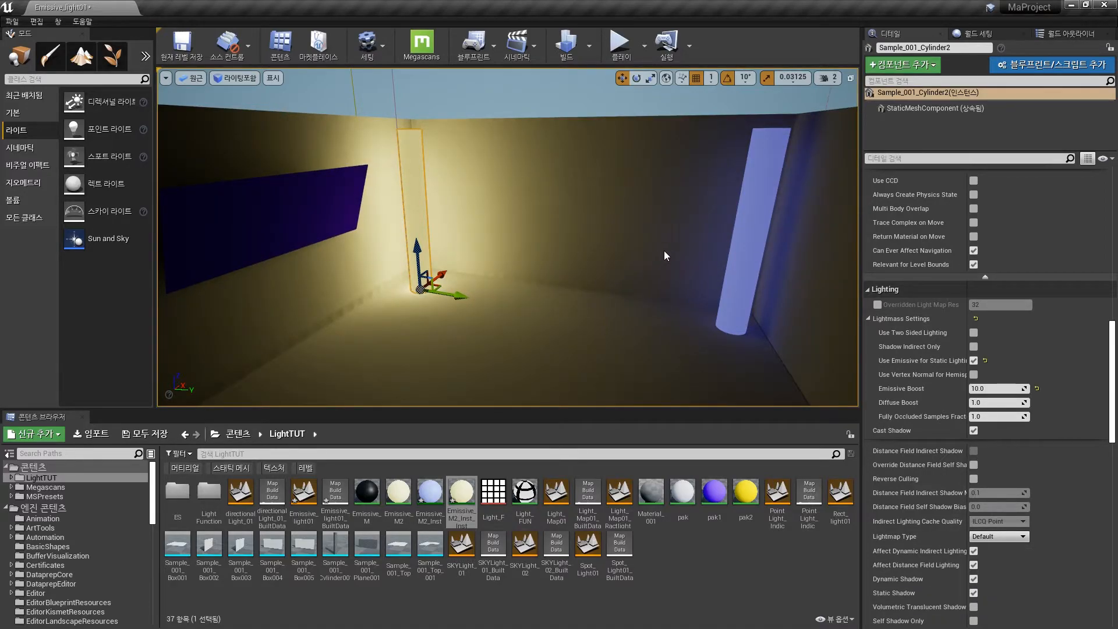
Step: Examine how the yellow and blue cylinders light the surrounding walls and floor from several viewpoints
{"action": "right_click_drag", "start_coordinate": [726, 311], "coordinate": [665, 214]}
{"action": "key", "text": "d"}
{"action": "key", "text": "w"}
{"action": "key", "text": "a"}
{"action": "key", "text": "s"}
{"action": "right_click_drag", "start_coordinate": [518, 233], "coordinate": [244, 253]}
{"action": "key", "text": "d"}
{"action": "right_click_drag", "start_coordinate": [598, 238], "coordinate": [699, 207]}
{"action": "key", "text": "a"}
{"action": "key", "text": "w"}
{"action": "right_click_drag", "start_coordinate": [563, 250], "coordinate": [553, 251]}
{"action": "key", "text": "s"}
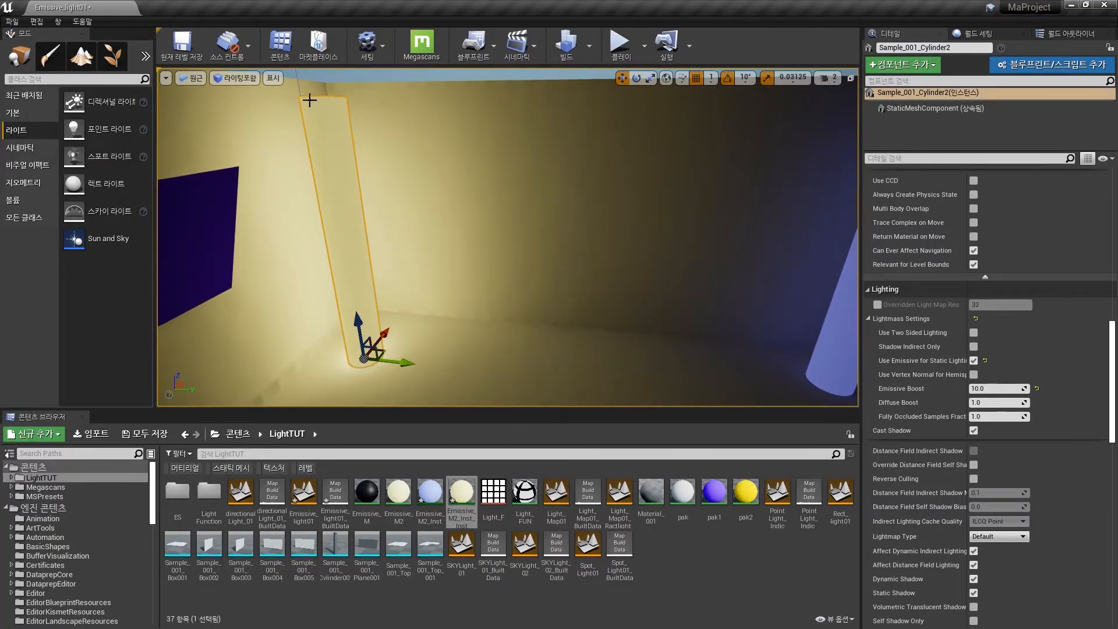
{"action": "key", "text": "s"}
{"action": "mouse_move", "coordinate": [433, 316]}
{"action": "right_mouse_down"}
{"action": "mouse_move", "coordinate": [449, 315]}
{"action": "mouse_move", "coordinate": [436, 314]}
{"action": "right_mouse_up"}
{"action": "key", "text": "w"}
{"action": "key", "text": "s"}
{"action": "key", "text": "w"}
Step: Set the Power parameter of Emissive_M2_Inst_Inst to 10 and close the material instance
{"action": "double_click", "coordinate": [453, 508]}
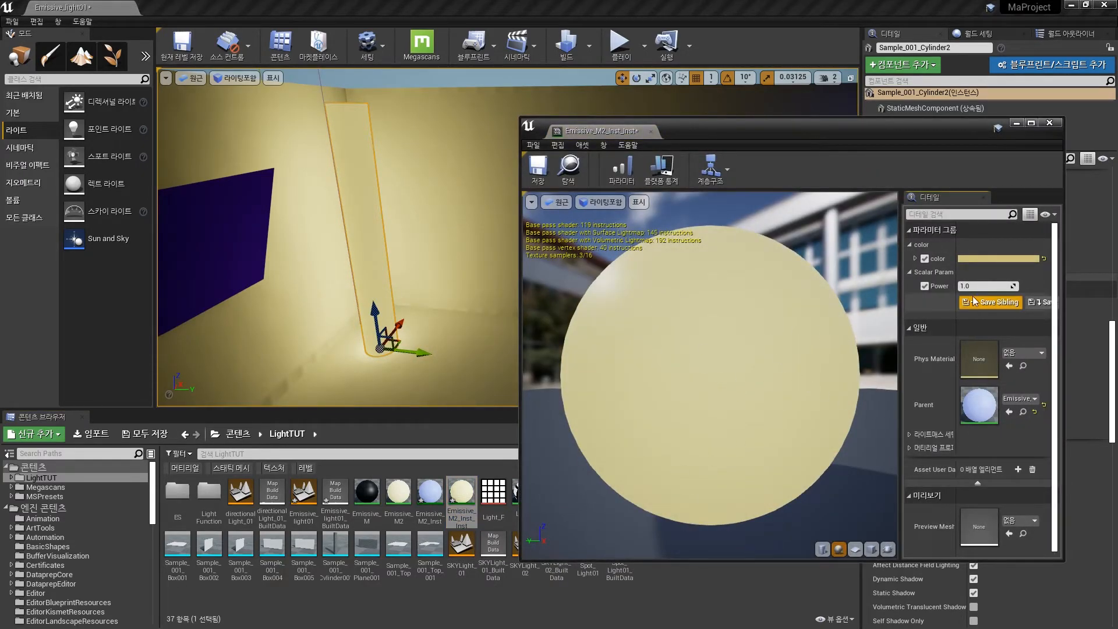
{"action": "mouse_move", "coordinate": [960, 286]}
{"action": "left_mouse_down"}
{"action": "mouse_move", "coordinate": [1013, 286]}
{"action": "mouse_move", "coordinate": [972, 286]}
{"action": "left_mouse_up"}
{"action": "left_click", "coordinate": [988, 286]}
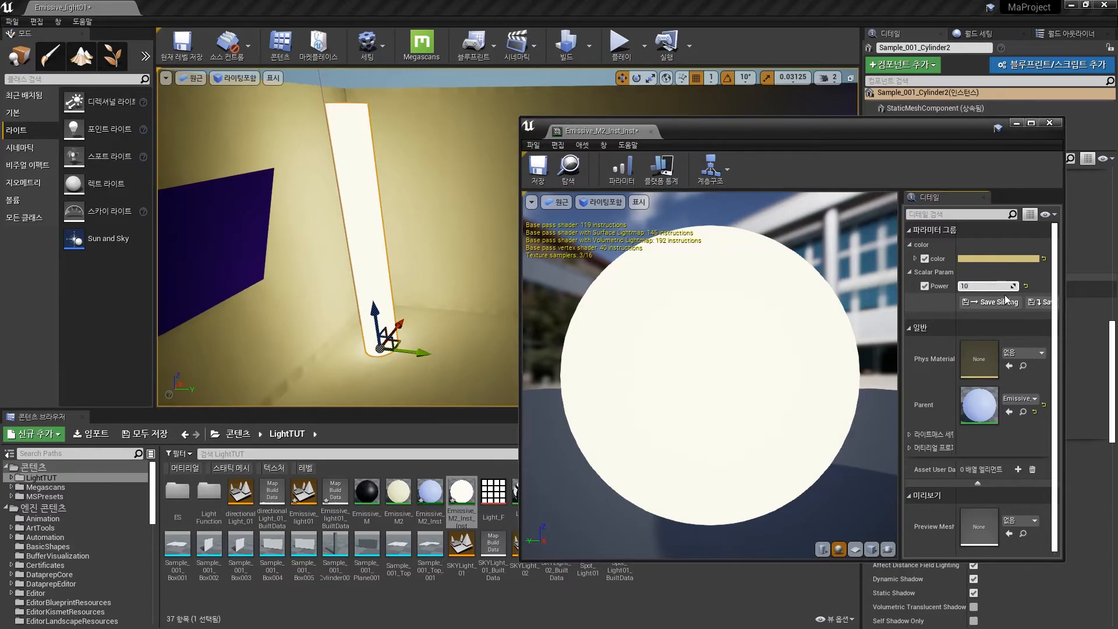
{"action": "left_click", "coordinate": [1052, 123]}
Step: Inspect the corner around the yellow cylinder and rebuild the lighting with the increased Power
{"action": "mouse_move", "coordinate": [571, 233]}
{"action": "left_mouse_down"}
{"action": "mouse_move", "coordinate": [518, 267]}
{"action": "mouse_move", "coordinate": [571, 232]}
{"action": "left_mouse_up"}
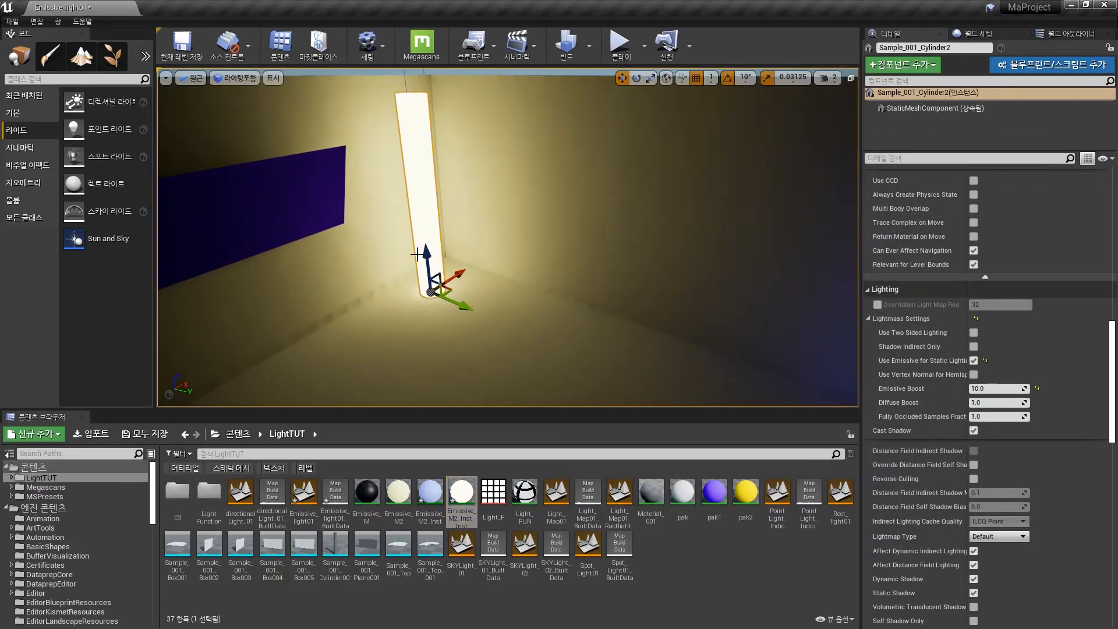
{"action": "right_click_drag", "start_coordinate": [540, 306], "coordinate": [552, 238]}
{"action": "key", "text": "Escape"}
{"action": "right_click_drag", "start_coordinate": [514, 271], "coordinate": [419, 306]}
{"action": "right_click_drag", "start_coordinate": [489, 250], "coordinate": [483, 290]}
{"action": "left_click", "coordinate": [513, 264]}
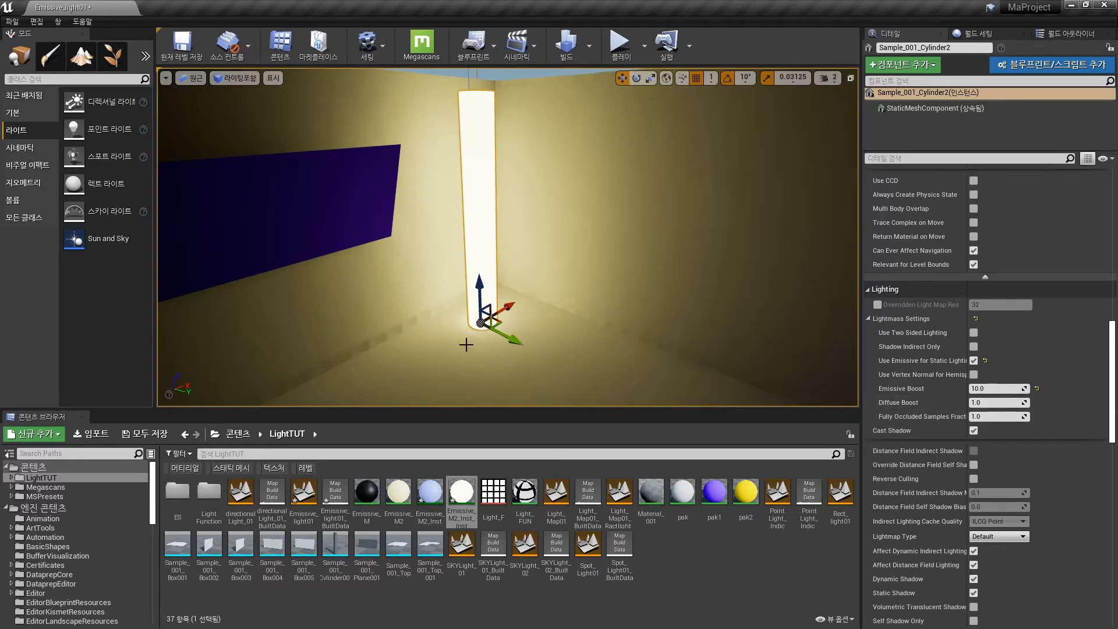
{"action": "mouse_move", "coordinate": [498, 265]}
{"action": "right_mouse_down"}
{"action": "mouse_move", "coordinate": [483, 294]}
{"action": "mouse_move", "coordinate": [506, 285]}
{"action": "mouse_move", "coordinate": [505, 274]}
{"action": "right_mouse_up"}
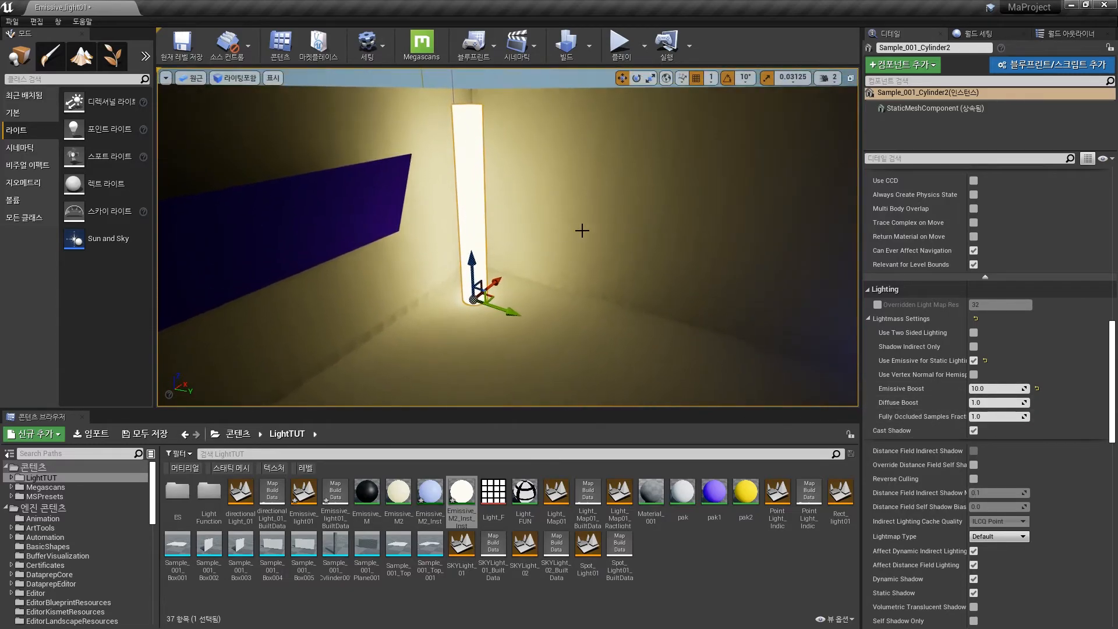
{"action": "left_click", "coordinate": [567, 53]}
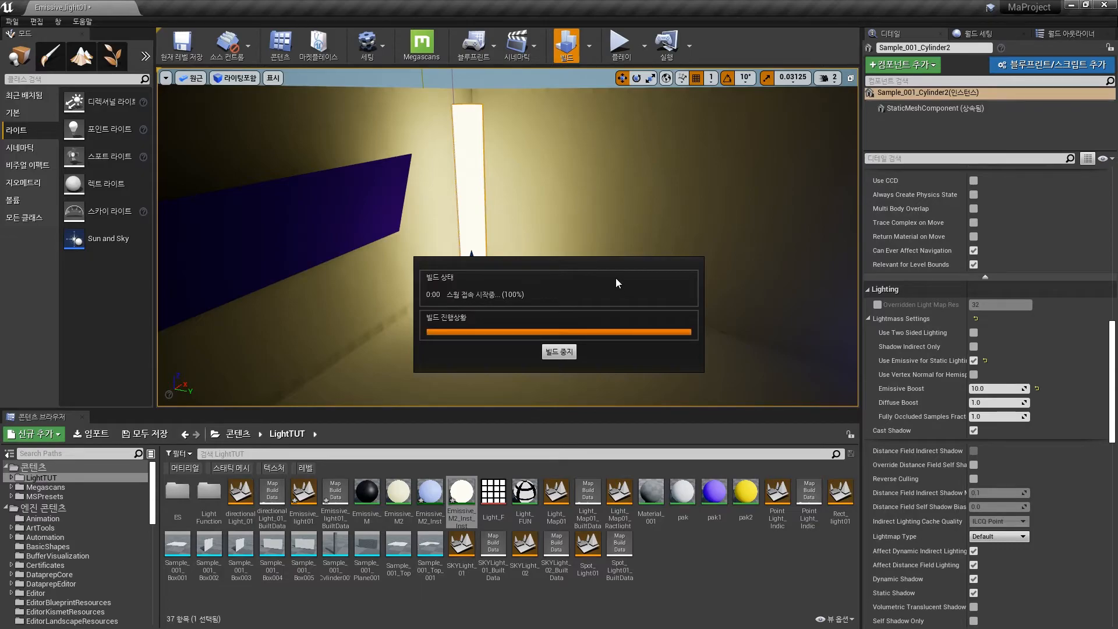
Step: Check the light on the walls and set the yellow cylinder's Emissive Boost to 5
{"action": "right_click_drag", "start_coordinate": [685, 317], "coordinate": [748, 317]}
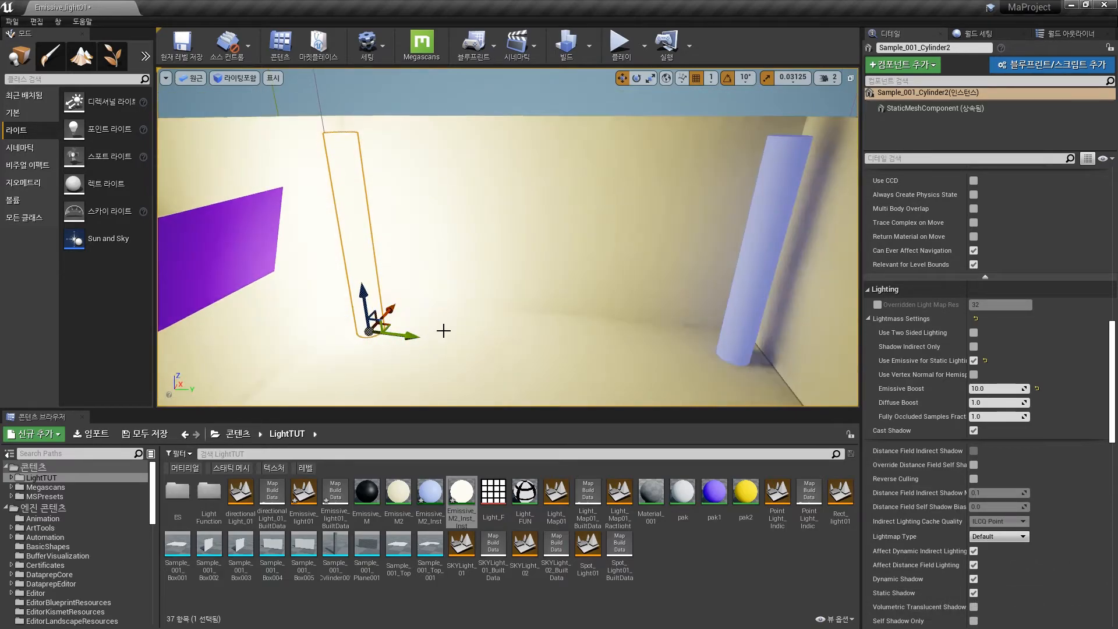
{"action": "right_click_drag", "start_coordinate": [517, 297], "coordinate": [513, 309]}
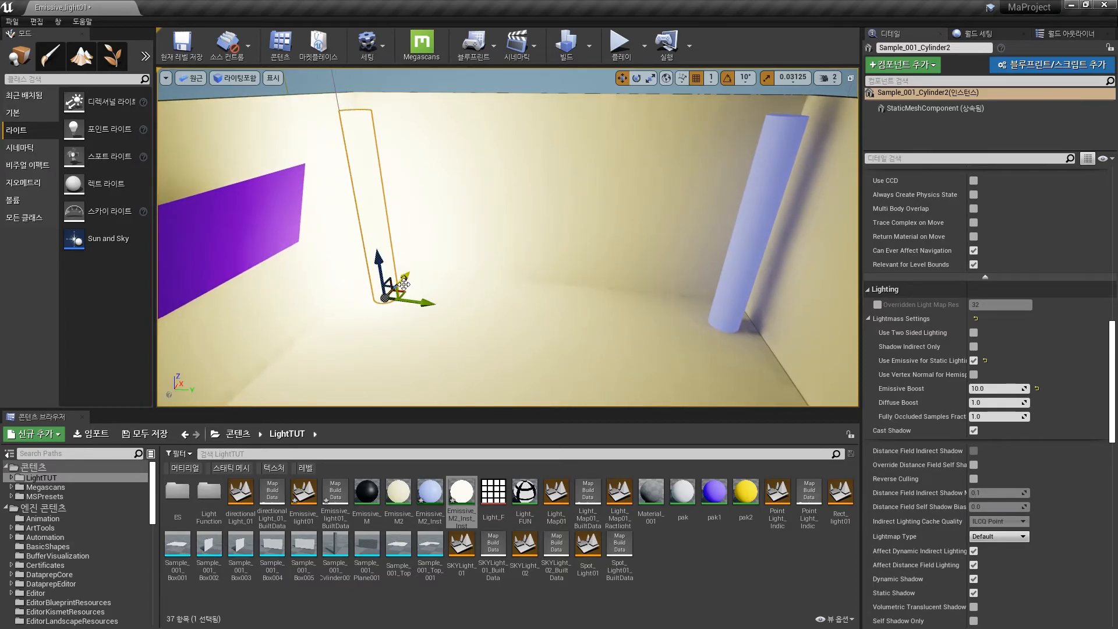
{"action": "mouse_move", "coordinate": [571, 306]}
{"action": "right_mouse_down"}
{"action": "mouse_move", "coordinate": [570, 282]}
{"action": "mouse_move", "coordinate": [562, 297]}
{"action": "mouse_move", "coordinate": [586, 307]}
{"action": "mouse_move", "coordinate": [559, 305]}
{"action": "right_mouse_up"}
{"action": "left_click", "coordinate": [994, 388]}
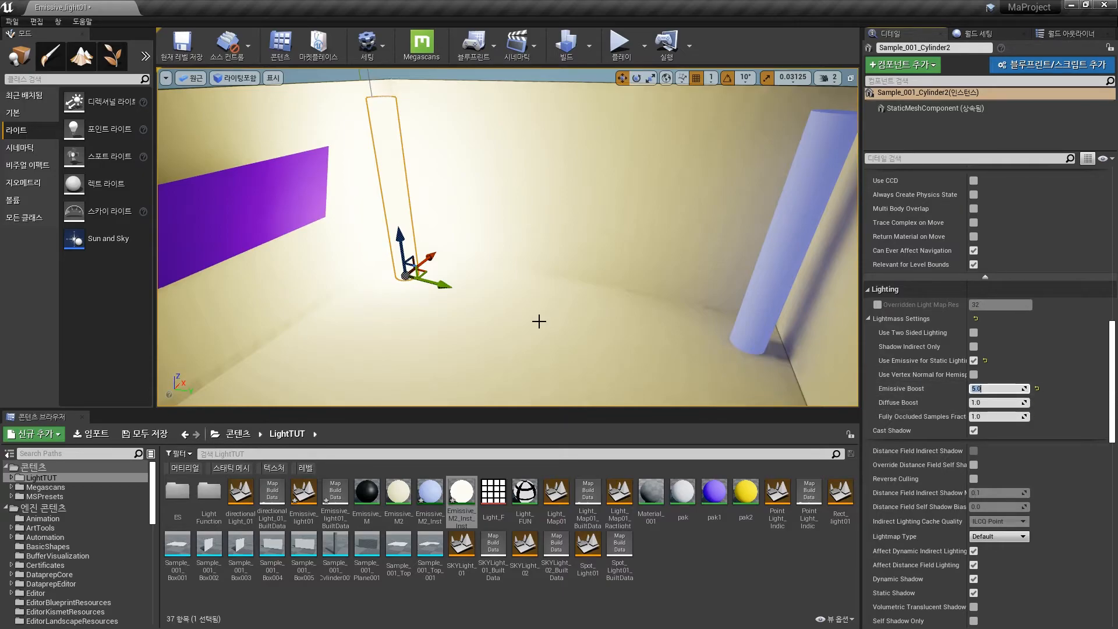
Step: Duplicate the blue cylinder into another corner of the room and scale the copy down
{"action": "left_click", "coordinate": [753, 321]}
{"action": "left_click_drag", "start_coordinate": [423, 279], "coordinate": [717, 279], "text": "alt"}
{"action": "left_click_drag", "start_coordinate": [343, 236], "coordinate": [352, 237], "text": "alt"}
{"action": "mouse_move", "coordinate": [423, 228]}
{"action": "right_mouse_down"}
{"action": "mouse_move", "coordinate": [361, 163]}
{"action": "mouse_move", "coordinate": [424, 228]}
{"action": "right_mouse_up"}
{"action": "key", "text": "r"}
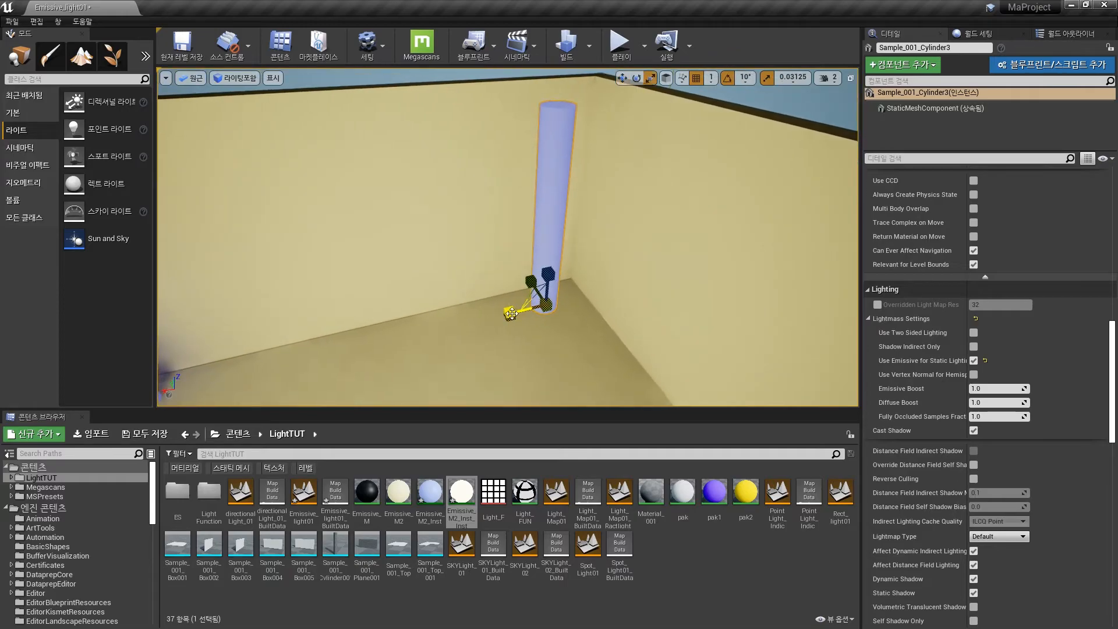
{"action": "left_click_drag", "start_coordinate": [547, 308], "coordinate": [547, 336]}
{"action": "right_click_drag", "start_coordinate": [508, 251], "coordinate": [448, 250]}
{"action": "right_click_drag", "start_coordinate": [550, 291], "coordinate": [545, 347]}
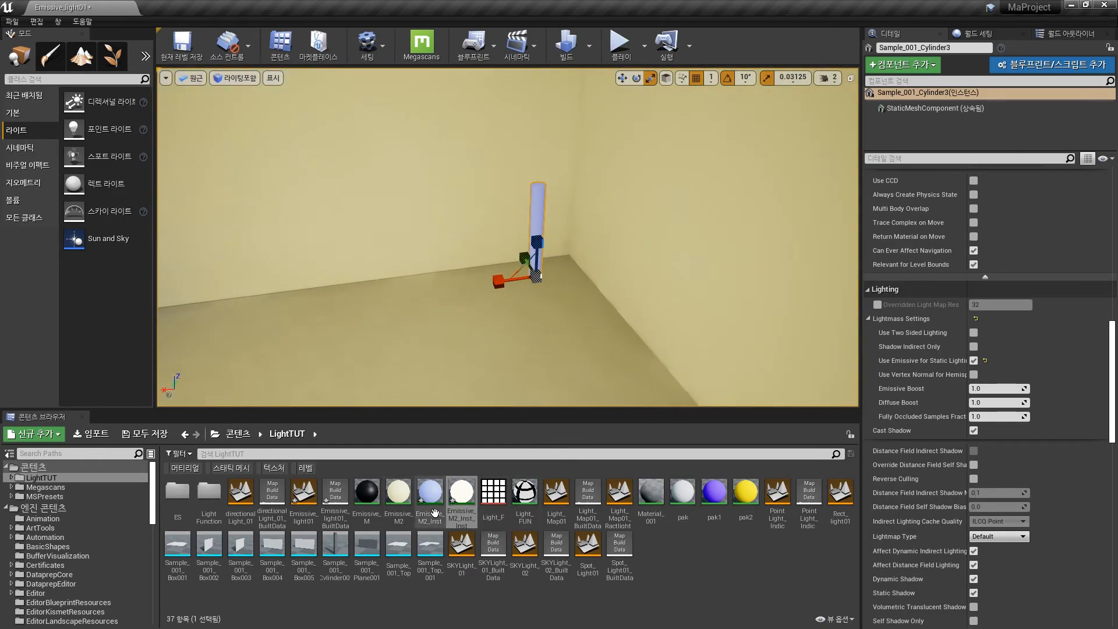
Step: Create a material instance from Emissive_M2_Inst_Inst with the default name and override its color with a salmon pink
{"action": "right_click", "coordinate": [467, 493]}
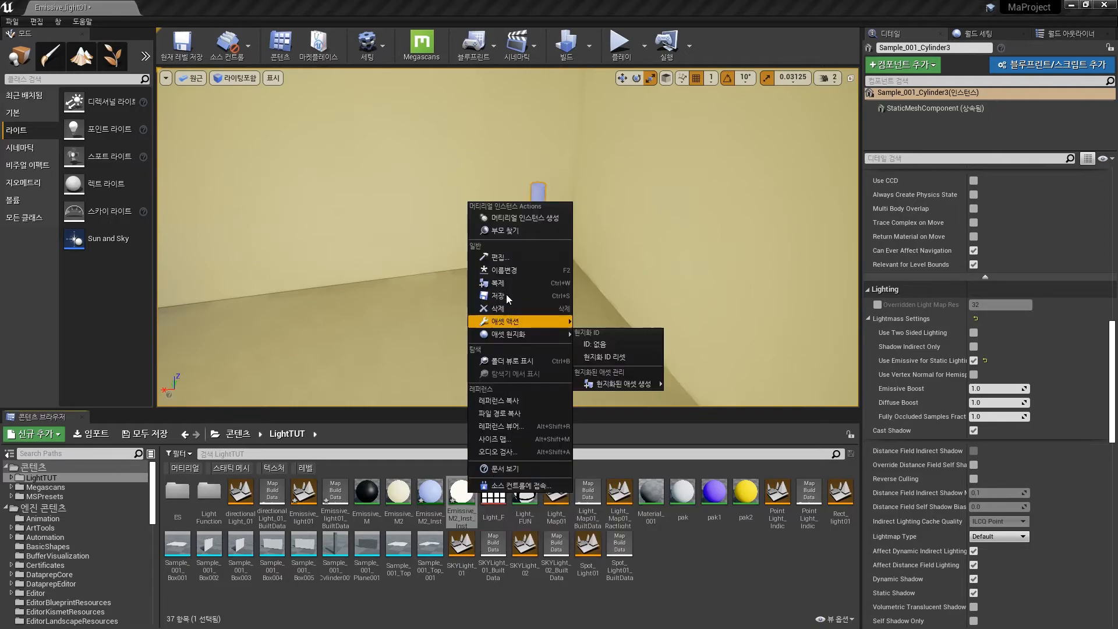
{"action": "left_click", "coordinate": [539, 219]}
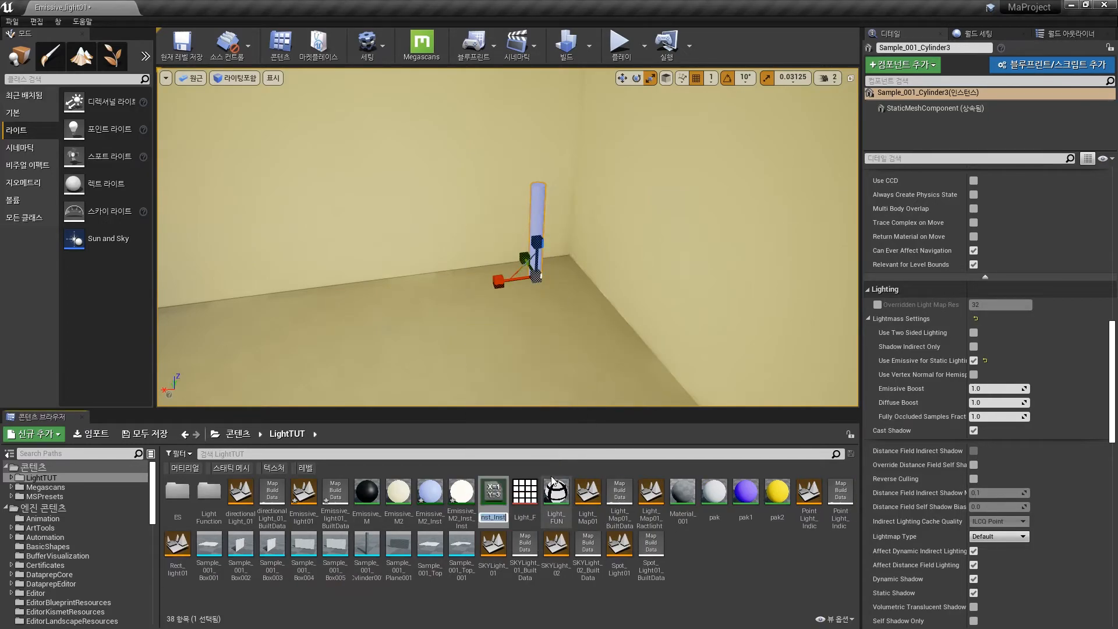
{"action": "key", "text": "Return"}
{"action": "double_click", "coordinate": [493, 495]}
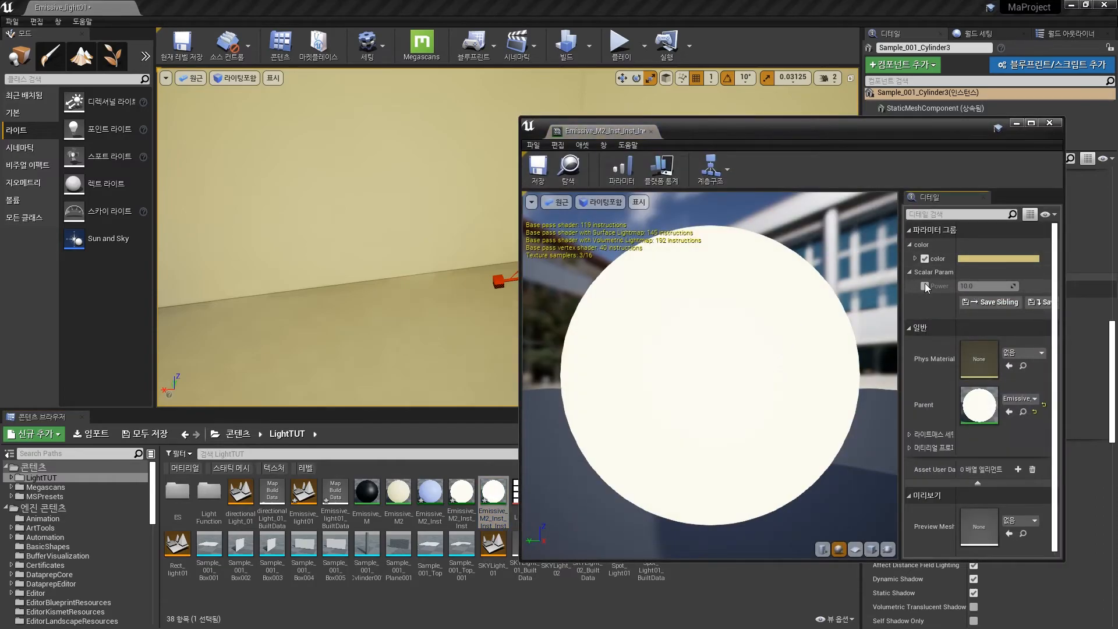
{"action": "left_click", "coordinate": [986, 258]}
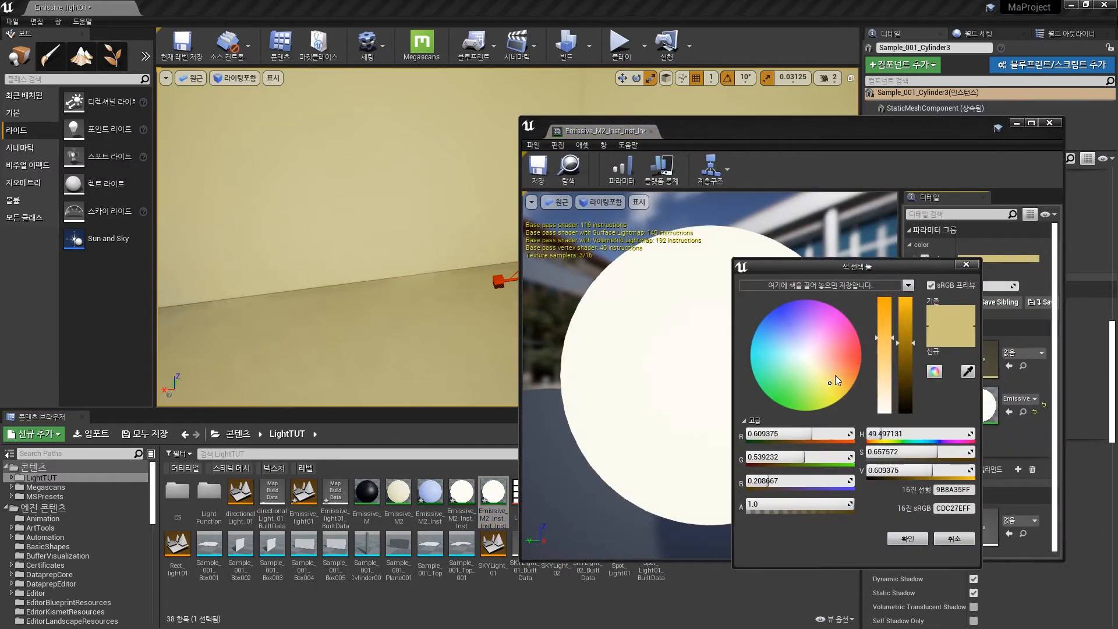
{"action": "left_click_drag", "start_coordinate": [833, 376], "coordinate": [842, 358]}
{"action": "left_click", "coordinate": [907, 538]}
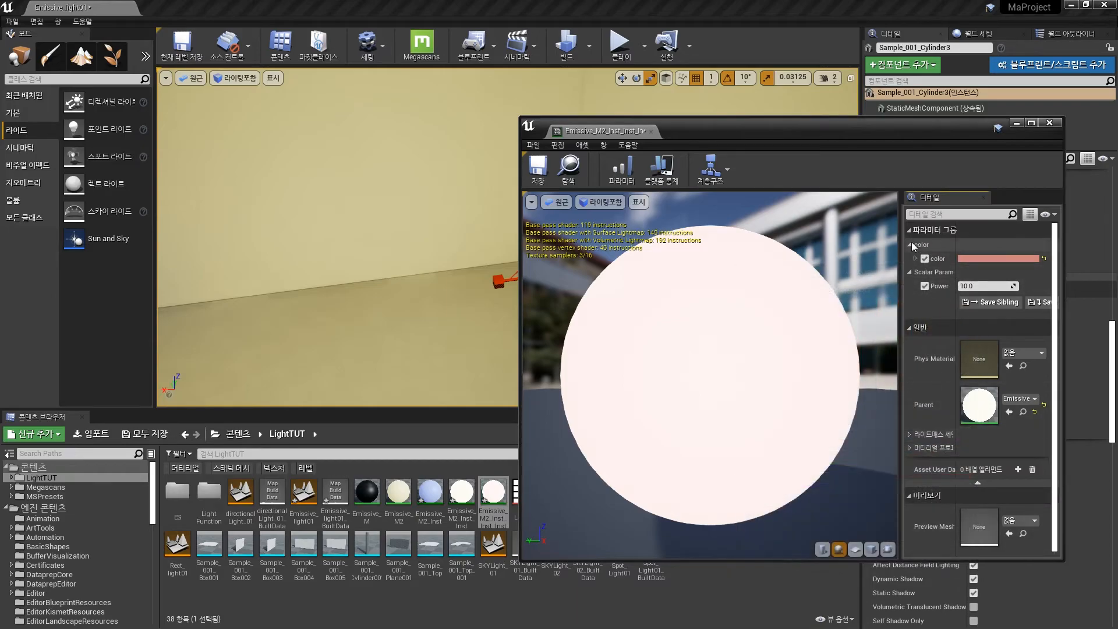
Step: Set the new pink instance's Power to 3, save it and close the material instance
{"action": "left_click", "coordinate": [984, 286]}
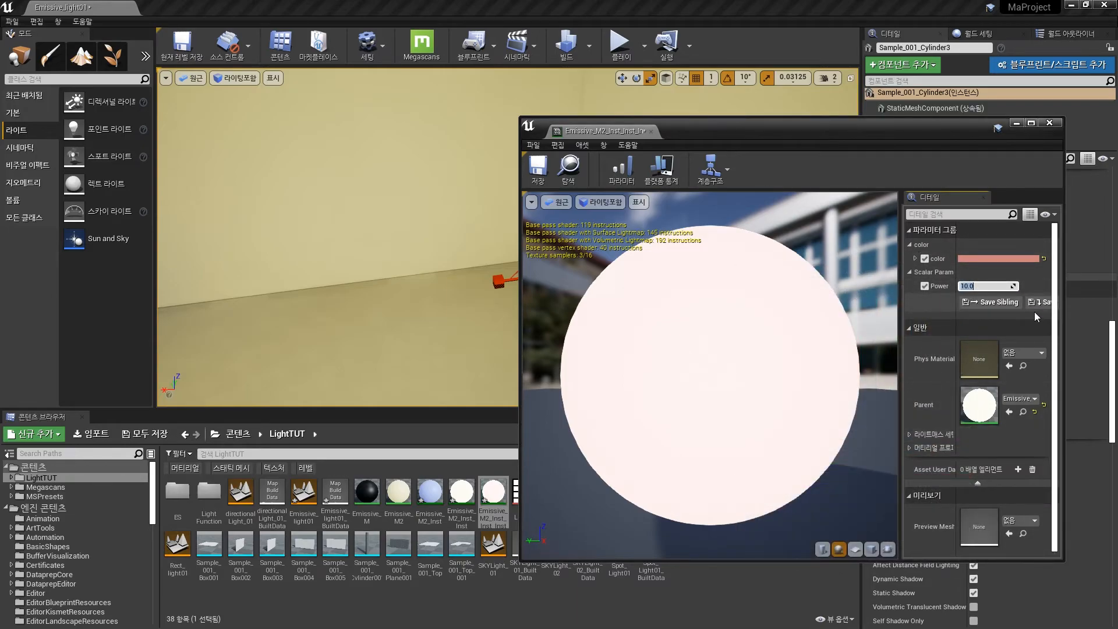
{"action": "type", "text": "5"}
{"action": "key", "text": "Return"}
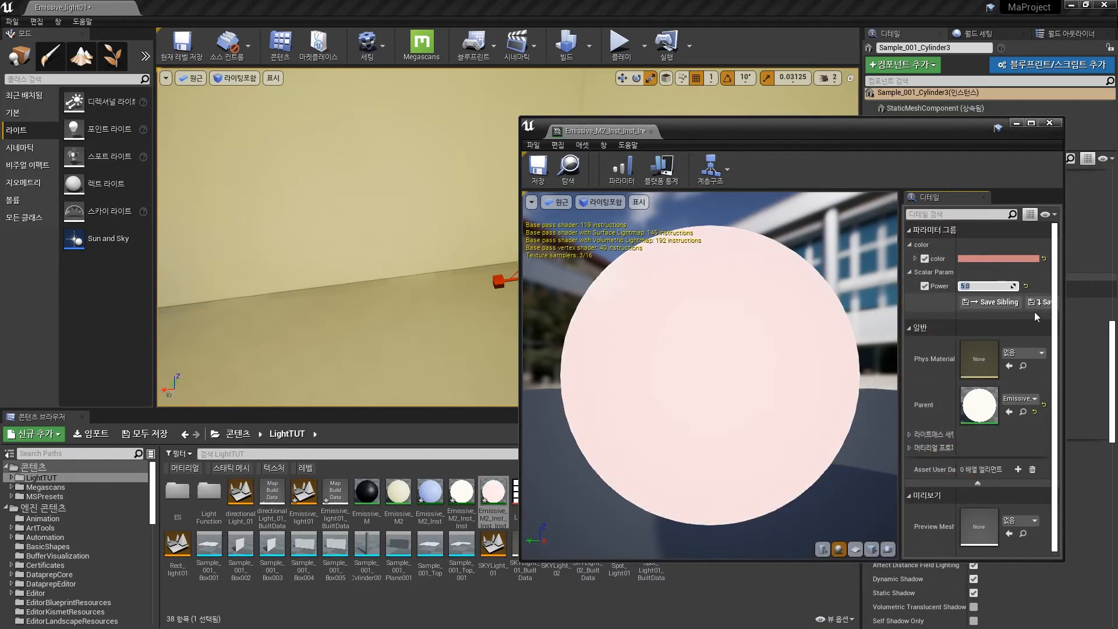
{"action": "type", "text": "3"}
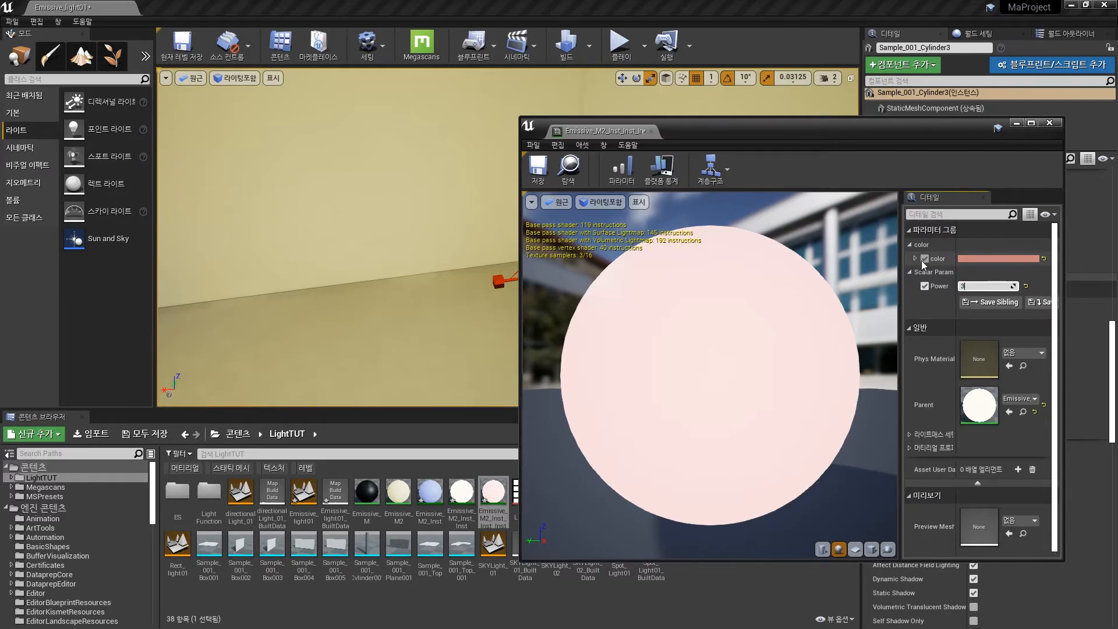
{"action": "key", "text": "Return"}
{"action": "left_click", "coordinate": [557, 172]}
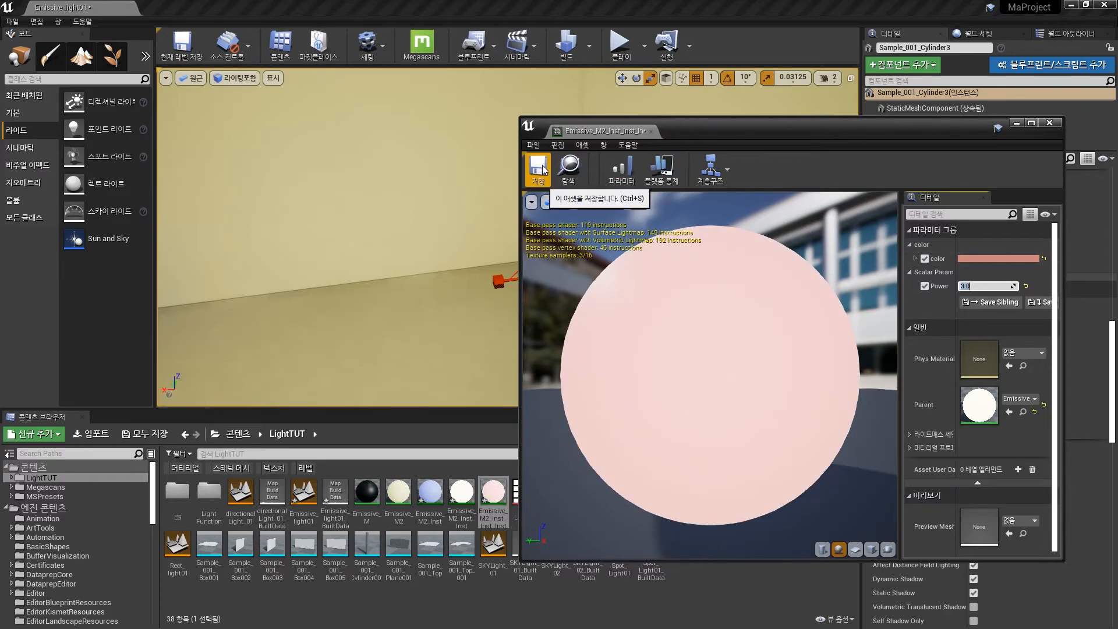
{"action": "left_click", "coordinate": [1049, 122]}
Step: Apply the Emissive_M2_Inst_Inst_Inst material to the small duplicated cylinder
{"action": "mouse_move", "coordinate": [493, 492]}
{"action": "left_mouse_down"}
{"action": "mouse_move", "coordinate": [541, 407]}
{"action": "mouse_move", "coordinate": [496, 495]}
{"action": "left_mouse_up"}
{"action": "left_click_drag", "start_coordinate": [1111, 387], "coordinate": [1111, 251]}
{"action": "left_click_drag", "start_coordinate": [493, 492], "coordinate": [979, 296]}
{"action": "right_click_drag", "start_coordinate": [736, 310], "coordinate": [580, 265]}
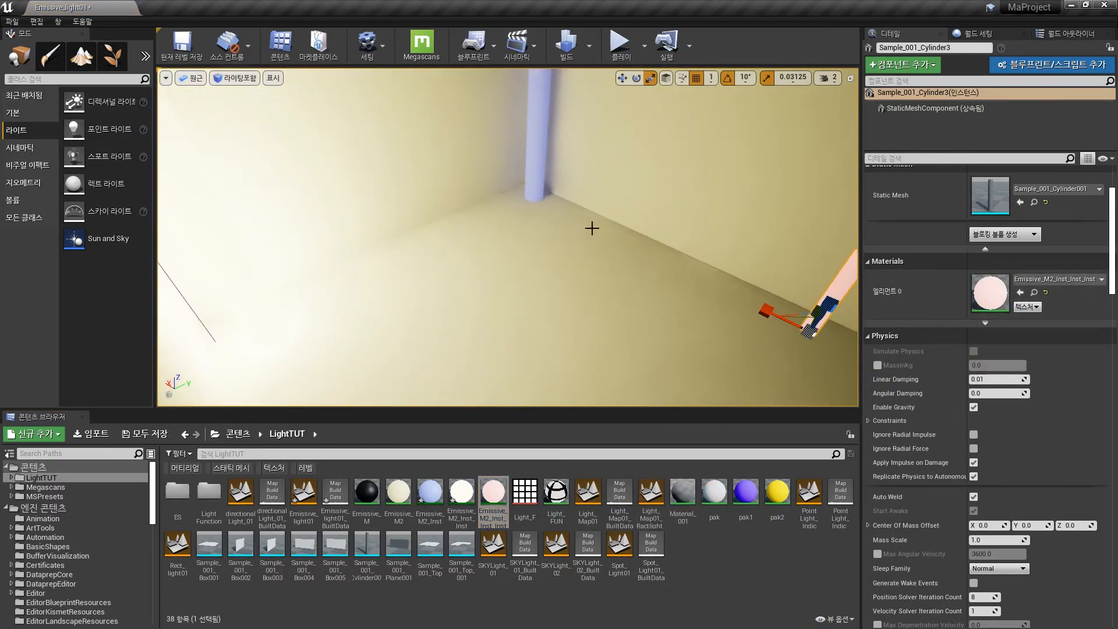
Step: Check the Emissive Boost in the Lightmass Settings of the pink and blue cylinders
{"action": "scroll", "coordinate": [1022, 459], "scroll_direction": "down", "scroll_amount": 10}
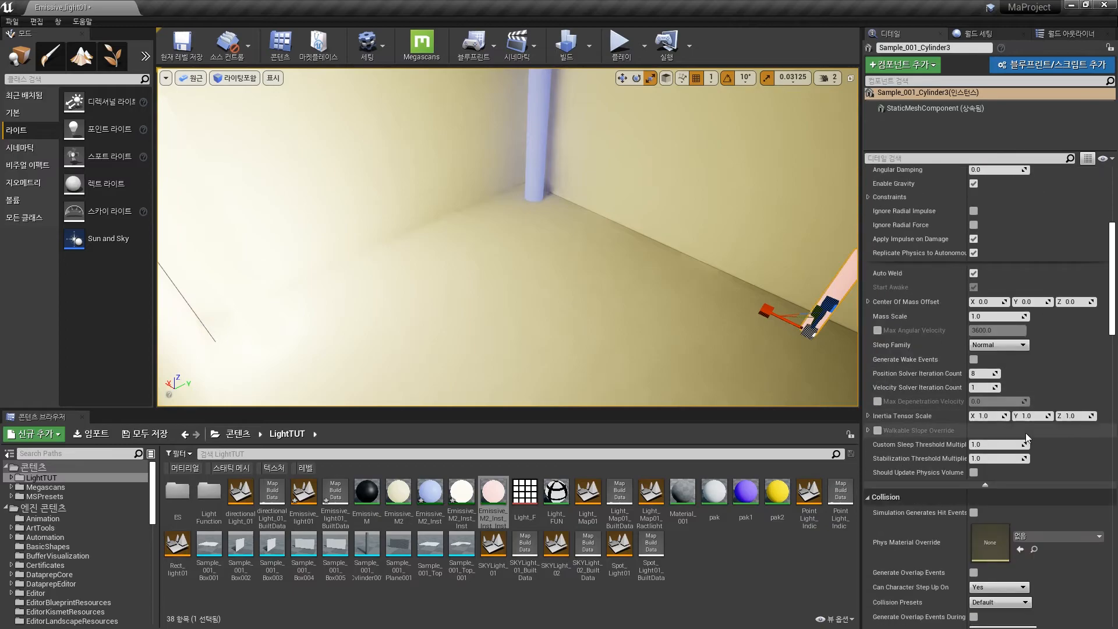
{"action": "scroll", "coordinate": [1025, 434], "scroll_direction": "down", "scroll_amount": 8}
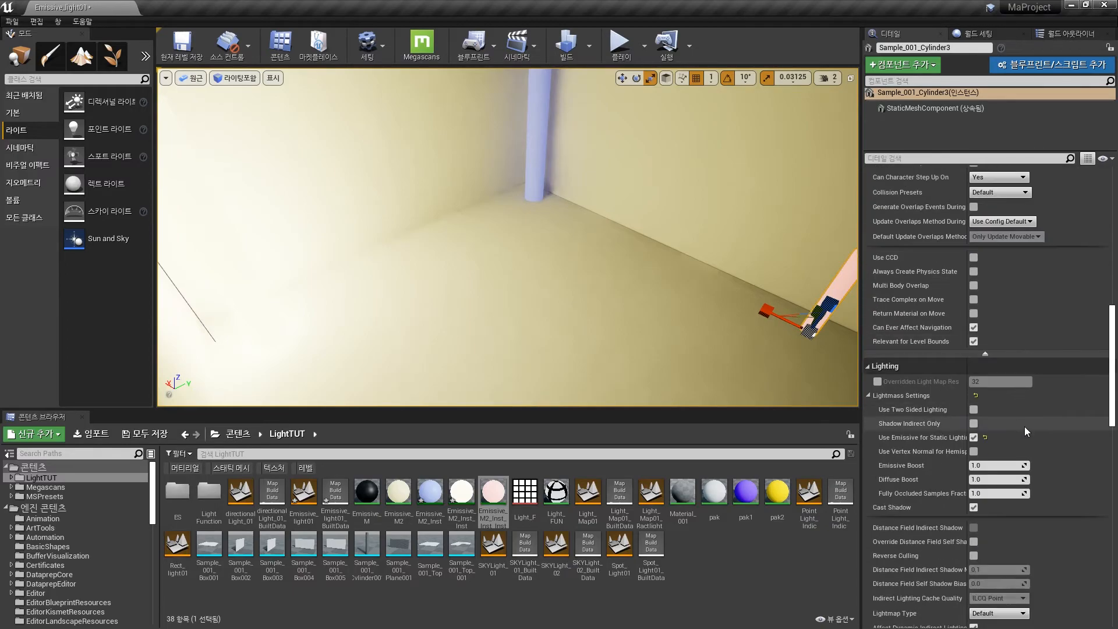
{"action": "left_click", "coordinate": [994, 427]}
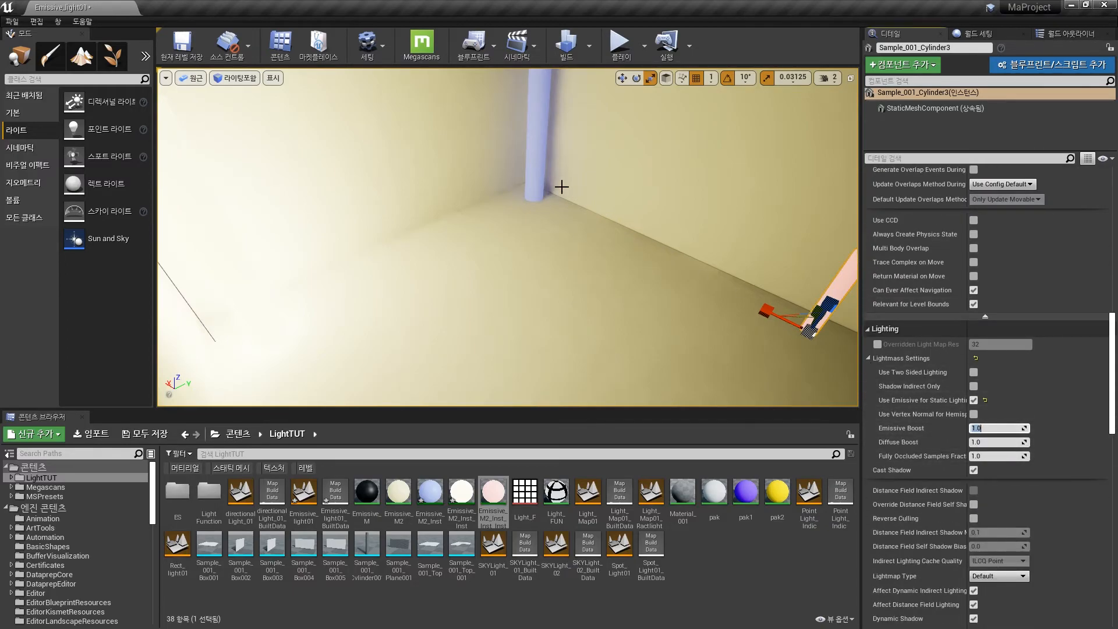
{"action": "left_click", "coordinate": [534, 185]}
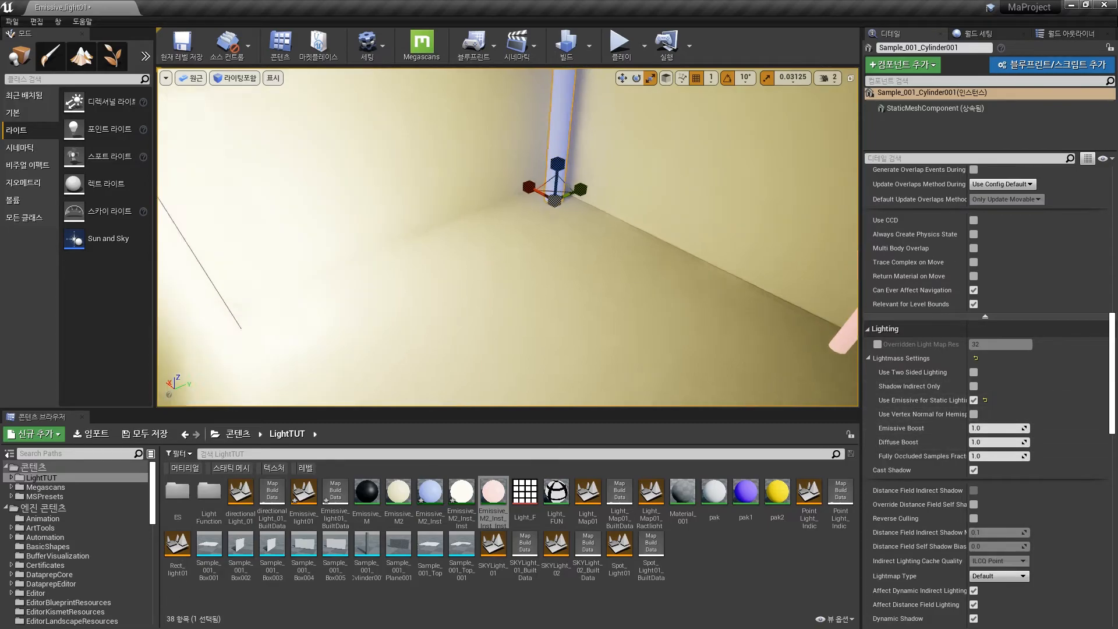
Step: Set the yellow cylinder's Emissive Boost to 1 and rebuild the lighting
{"action": "right_click_drag", "start_coordinate": [522, 248], "coordinate": [402, 226]}
{"action": "left_click", "coordinate": [480, 243]}
{"action": "left_click", "coordinate": [995, 428]}
{"action": "type", "text": "5"}
{"action": "key", "text": "Return"}
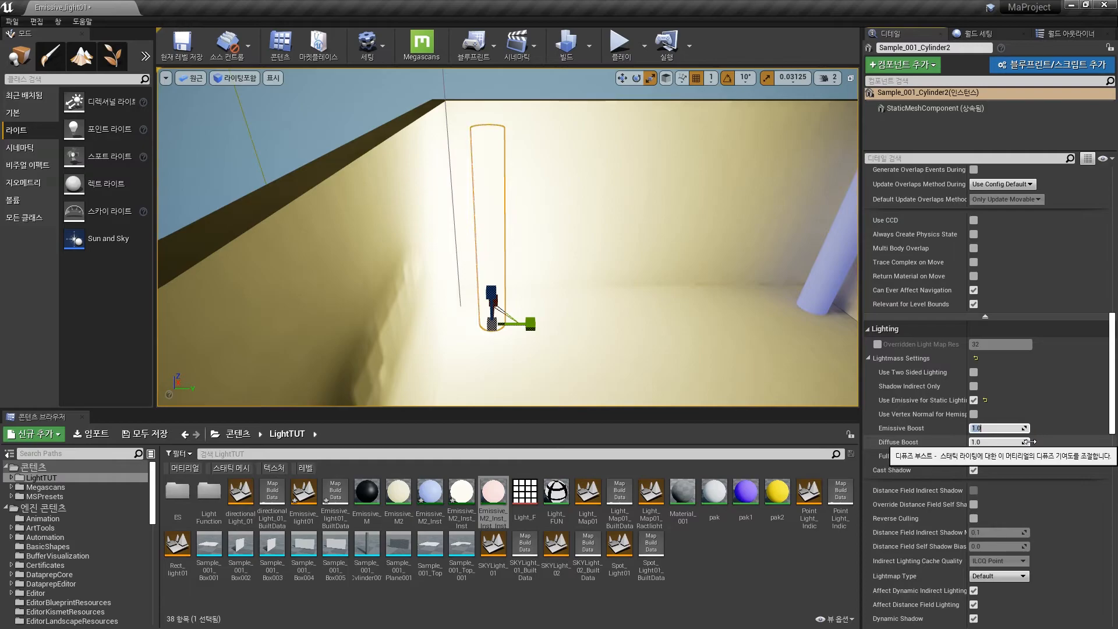
{"action": "right_click_drag", "start_coordinate": [732, 312], "coordinate": [809, 352]}
{"action": "left_click", "coordinate": [566, 47]}
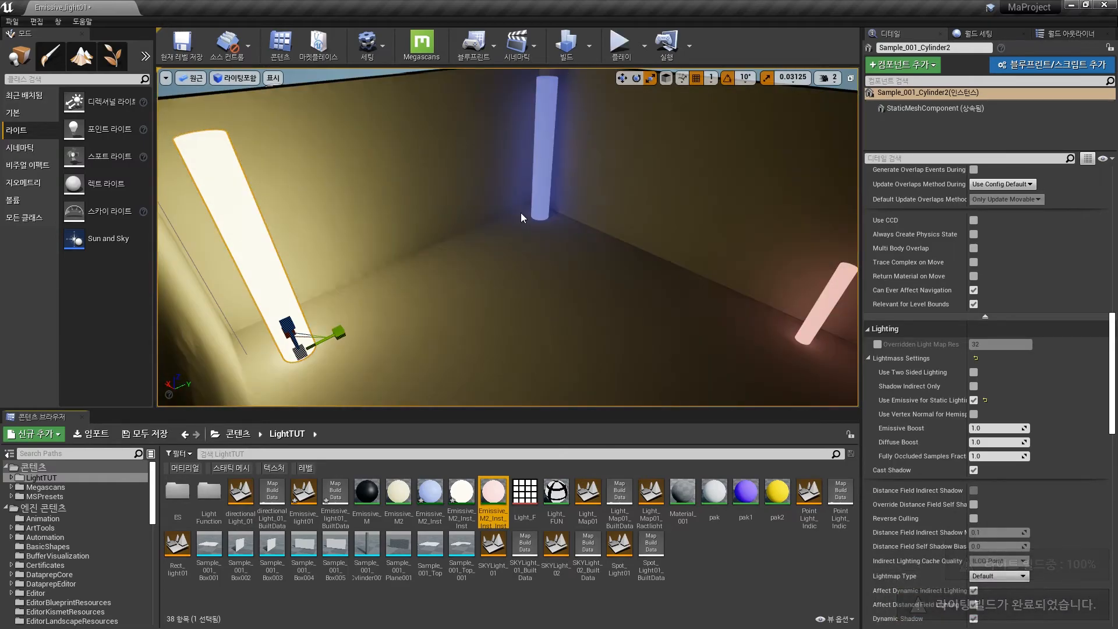
Step: Examine the rebuilt lighting around the blue, yellow and pink cylinders, comparing their glow on the nearby walls and floor
{"action": "right_click_drag", "start_coordinate": [521, 213], "coordinate": [589, 269]}
{"action": "mouse_move", "coordinate": [527, 309]}
{"action": "right_mouse_down"}
{"action": "mouse_move", "coordinate": [591, 314]}
{"action": "mouse_move", "coordinate": [521, 294]}
{"action": "right_mouse_up"}
{"action": "mouse_move", "coordinate": [621, 306]}
{"action": "right_mouse_down"}
{"action": "mouse_move", "coordinate": [558, 303]}
{"action": "mouse_move", "coordinate": [611, 302]}
{"action": "right_mouse_up"}
{"action": "right_click_drag", "start_coordinate": [553, 277], "coordinate": [591, 262]}
{"action": "right_click_drag", "start_coordinate": [524, 303], "coordinate": [548, 324]}
{"action": "key", "text": "f"}
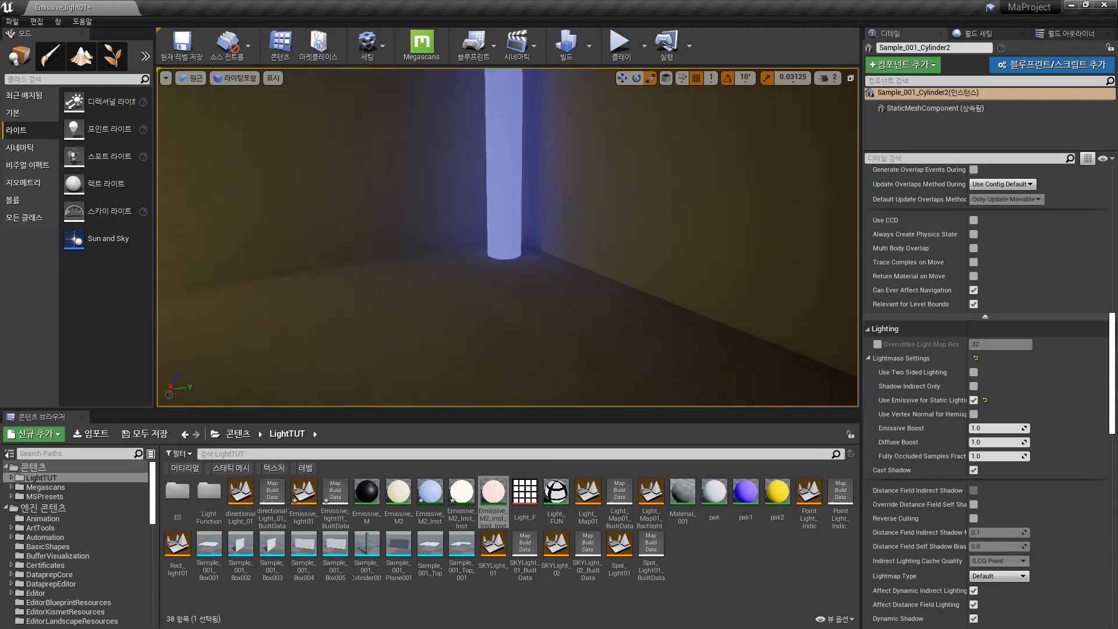
{"action": "right_click_drag", "start_coordinate": [436, 288], "coordinate": [465, 289]}
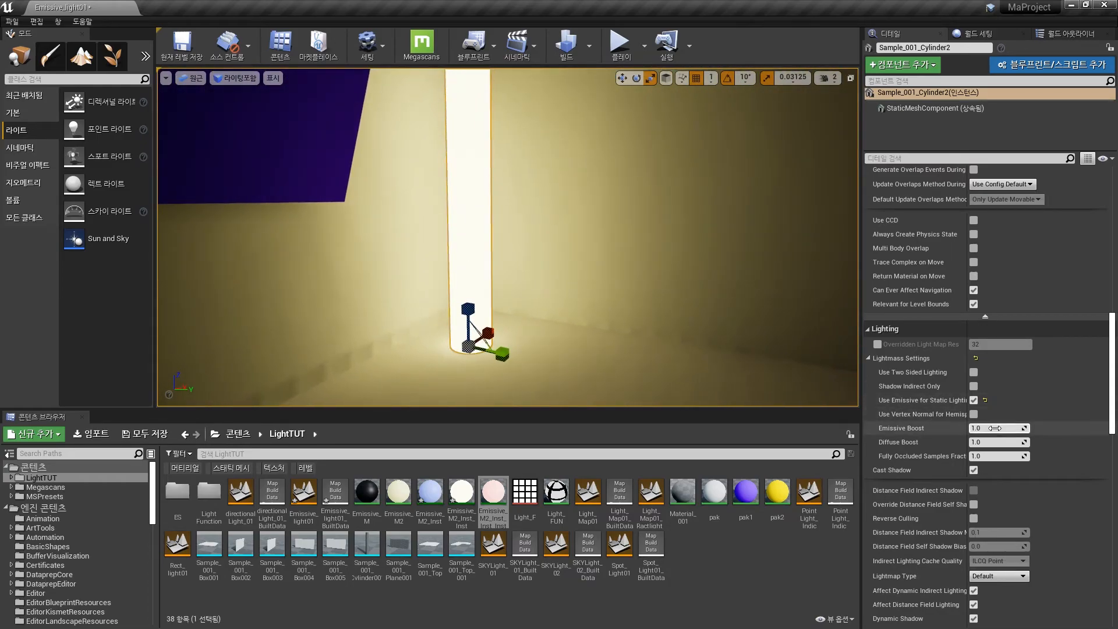
{"action": "right_click_drag", "start_coordinate": [741, 352], "coordinate": [856, 372]}
{"action": "right_click_drag", "start_coordinate": [608, 314], "coordinate": [605, 279]}
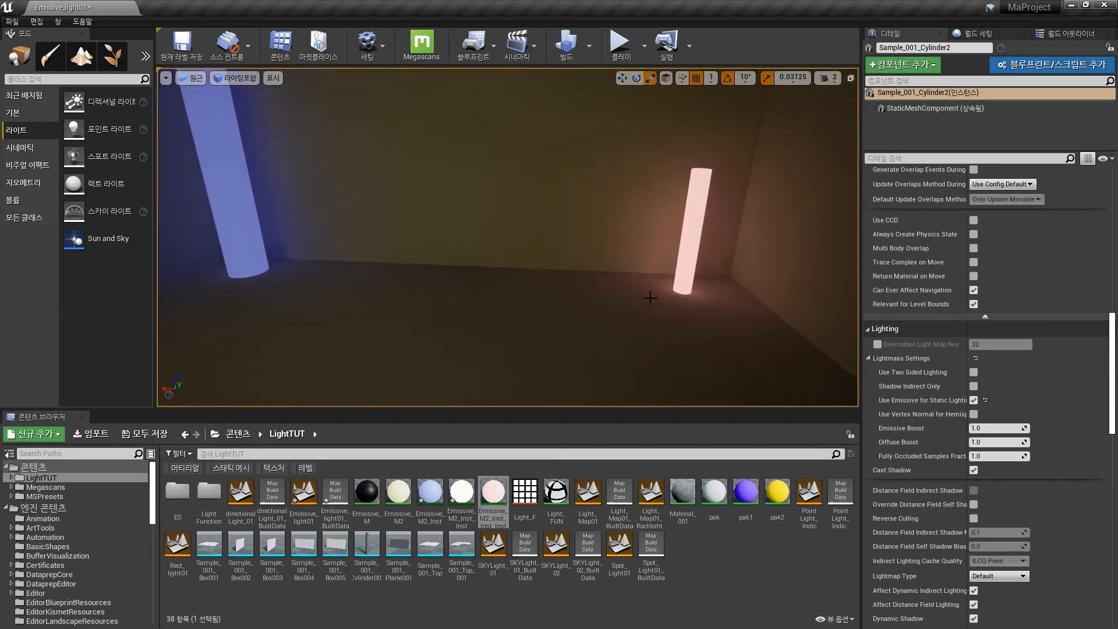
{"action": "right_click_drag", "start_coordinate": [691, 283], "coordinate": [645, 256]}
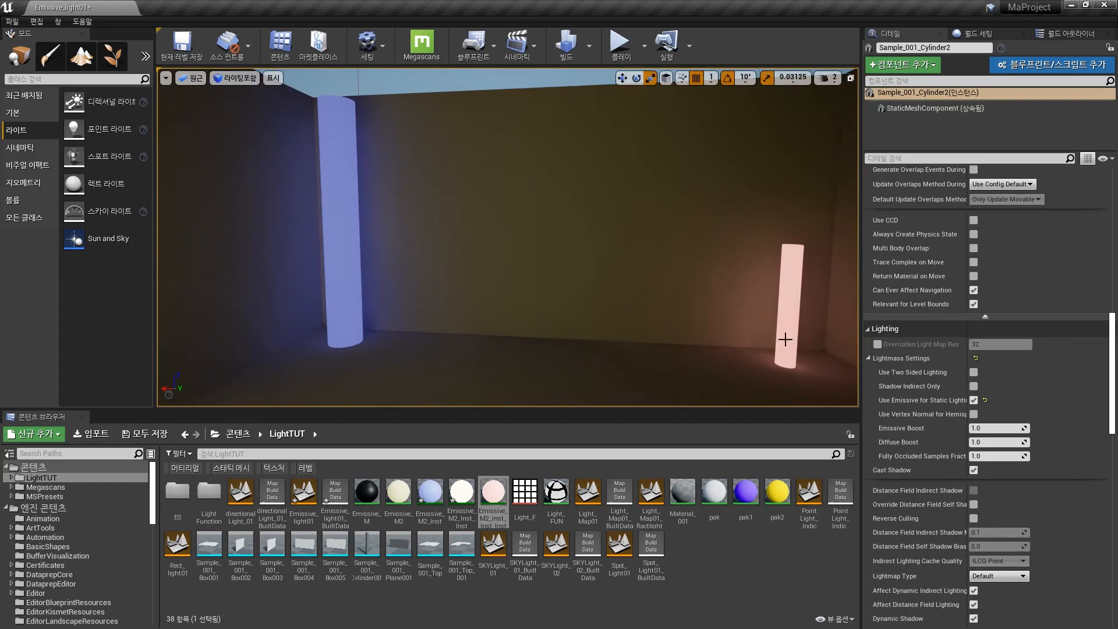
{"action": "mouse_move", "coordinate": [669, 314]}
{"action": "right_mouse_down"}
{"action": "mouse_move", "coordinate": [704, 311]}
{"action": "mouse_move", "coordinate": [655, 308]}
{"action": "mouse_move", "coordinate": [675, 305]}
{"action": "right_mouse_up"}
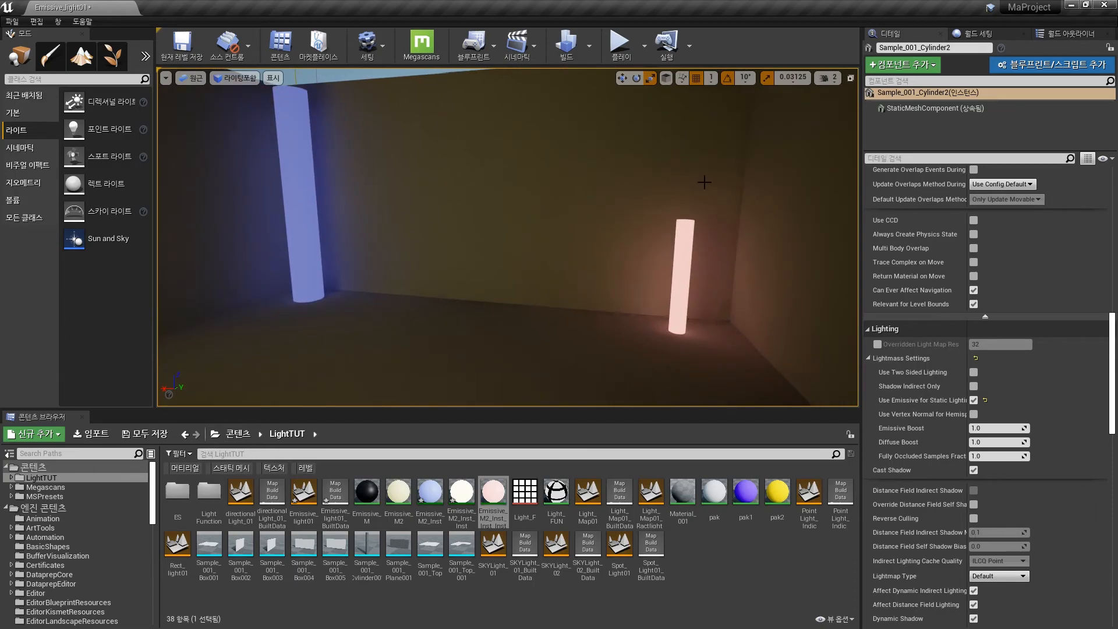
Step: Deselect the yellow cylinder and inspect the combined baked lighting of all three cylinders across the whole room
{"action": "right_click_drag", "start_coordinate": [711, 330], "coordinate": [698, 274]}
{"action": "key", "text": "s"}
{"action": "key", "text": "w"}
{"action": "key", "text": "Escape"}
{"action": "right_click_drag", "start_coordinate": [781, 230], "coordinate": [436, 213]}
{"action": "key", "text": "s"}
{"action": "key", "text": "s"}
{"action": "key", "text": "w"}
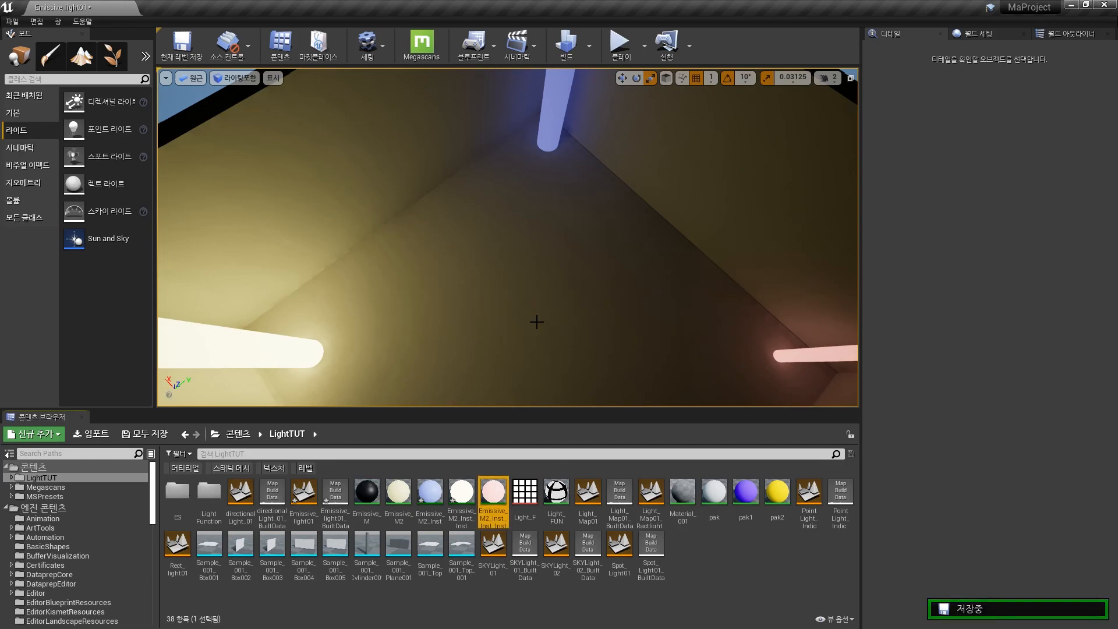
{"action": "right_click_drag", "start_coordinate": [585, 285], "coordinate": [585, 284]}
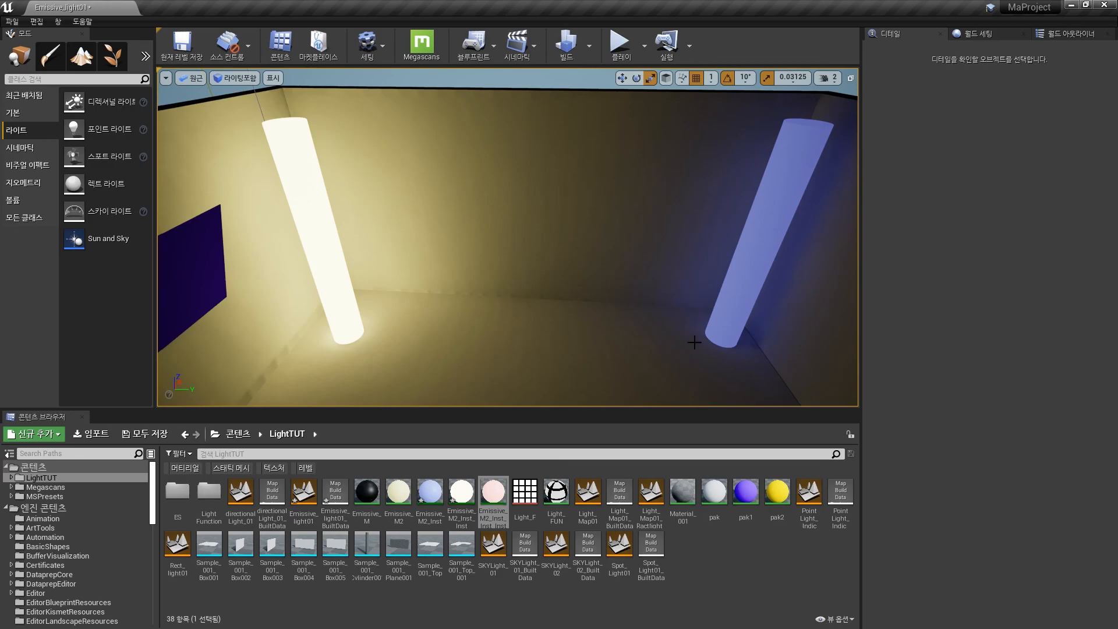